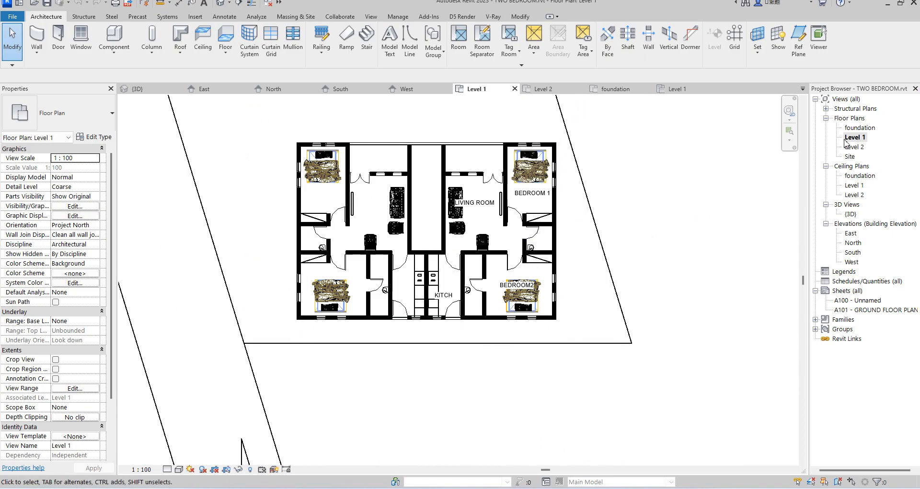
Inspect the house in the 3D view from the front and back corners, and review the Level 1 floor plan.
double_click(851, 214)
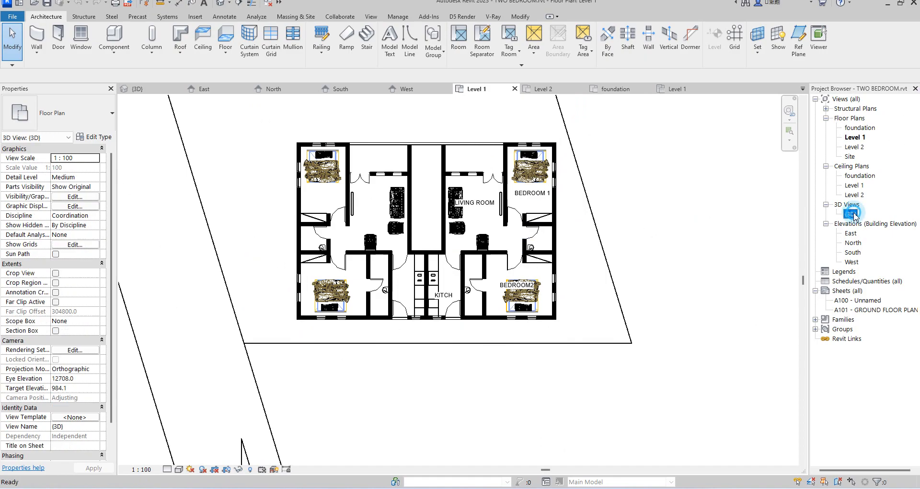
scroll(381, 420, up, 8)
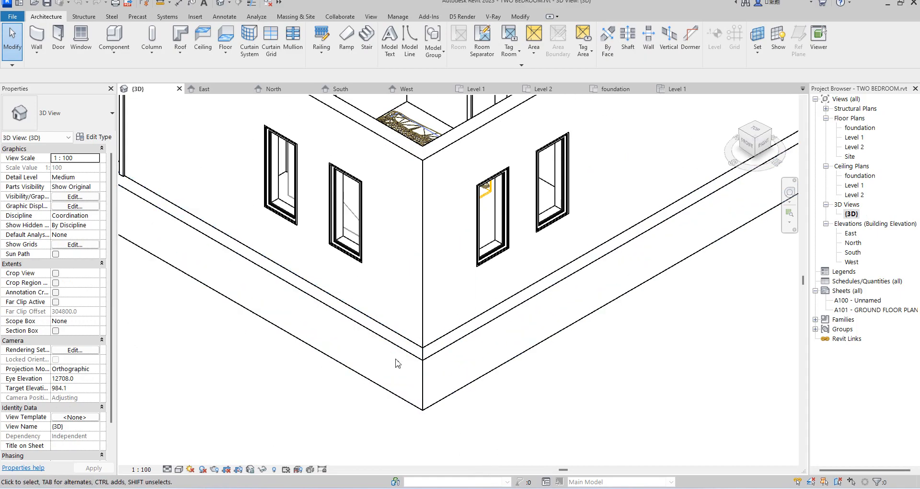
scroll(431, 350, down, 5)
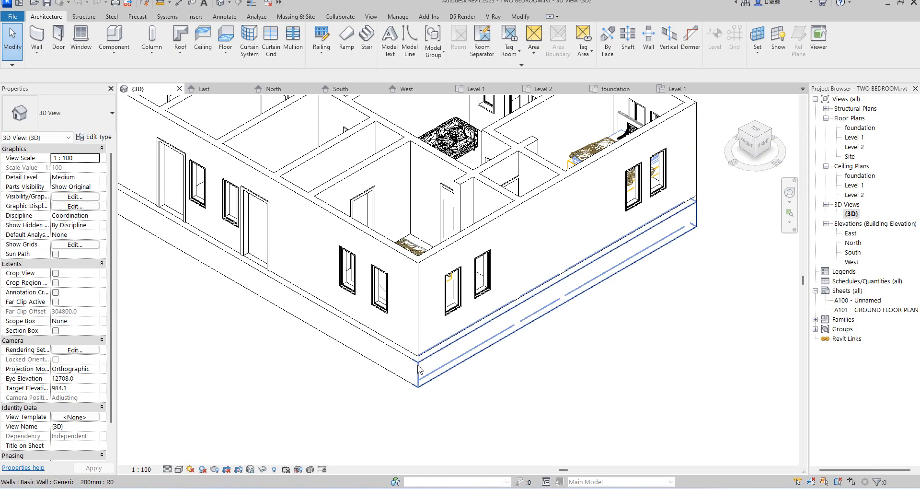
click(773, 130)
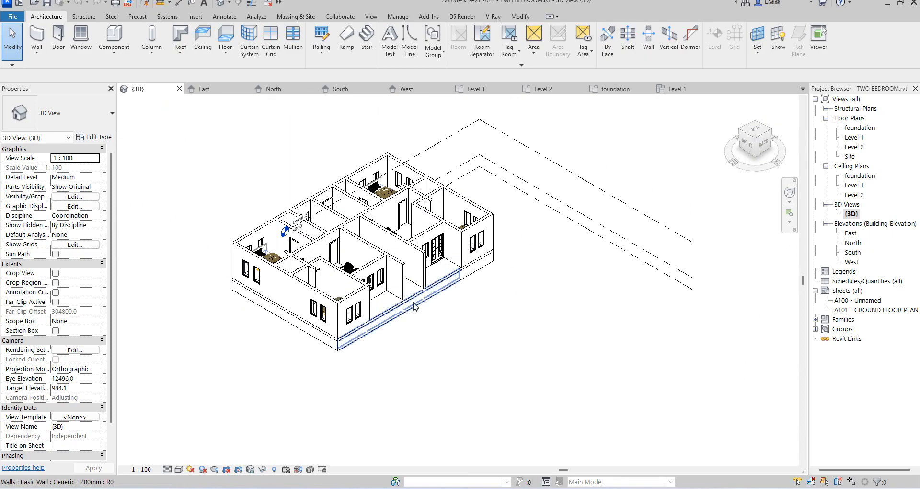
double_click(855, 138)
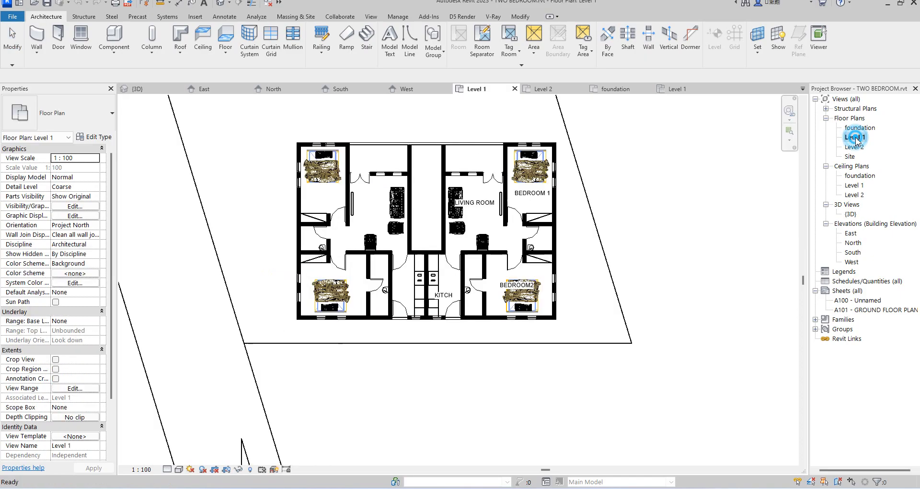
scroll(402, 231, down, 5)
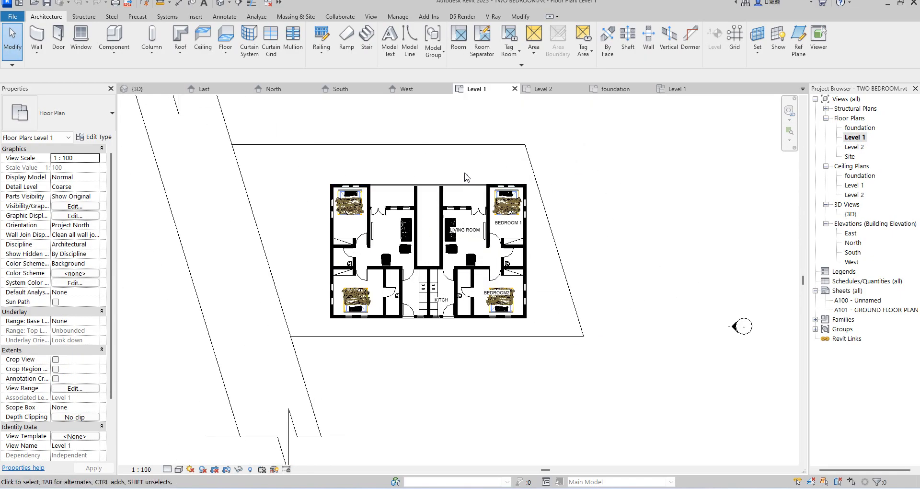
scroll(464, 178, up, 5)
scroll(479, 262, down, 3)
scroll(478, 262, down, 1)
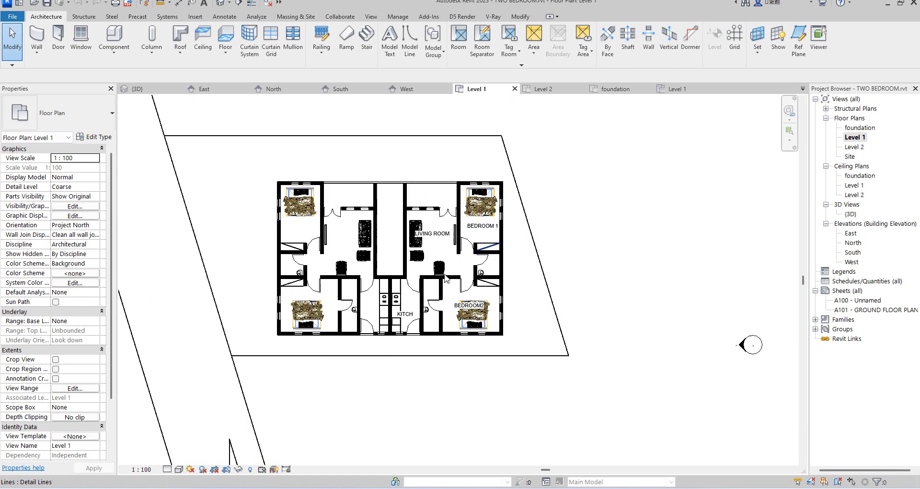
Draw a new level at elevation 6000 in the South elevation, 3000 mm above Level 2 and aligned with the existing levels.
double_click(854, 252)
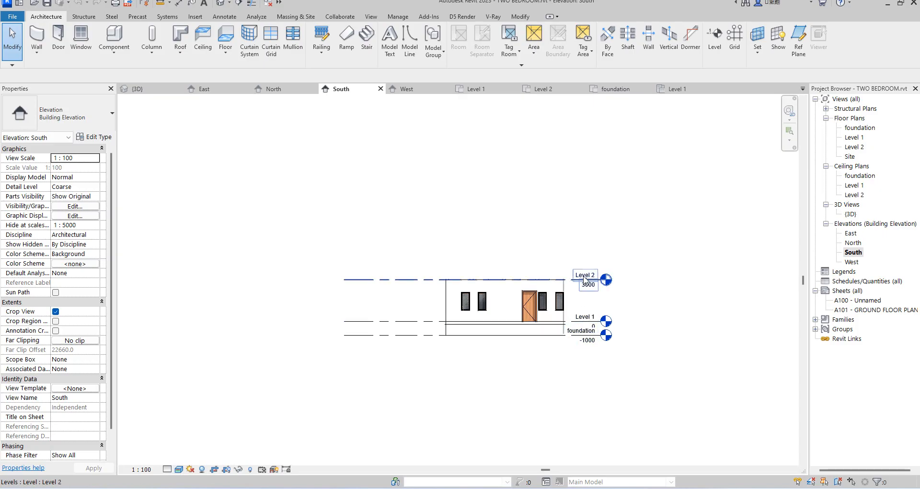
click(385, 282)
scroll(385, 283, down, 2)
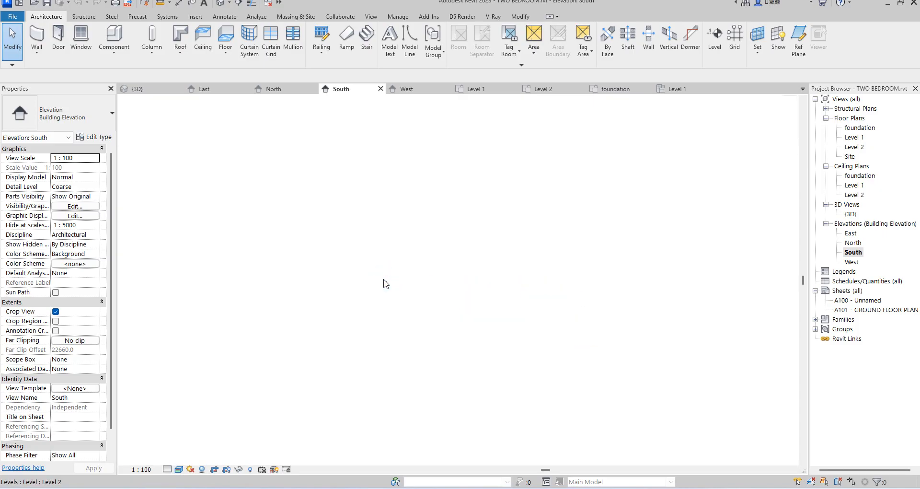
scroll(374, 310, up, 2)
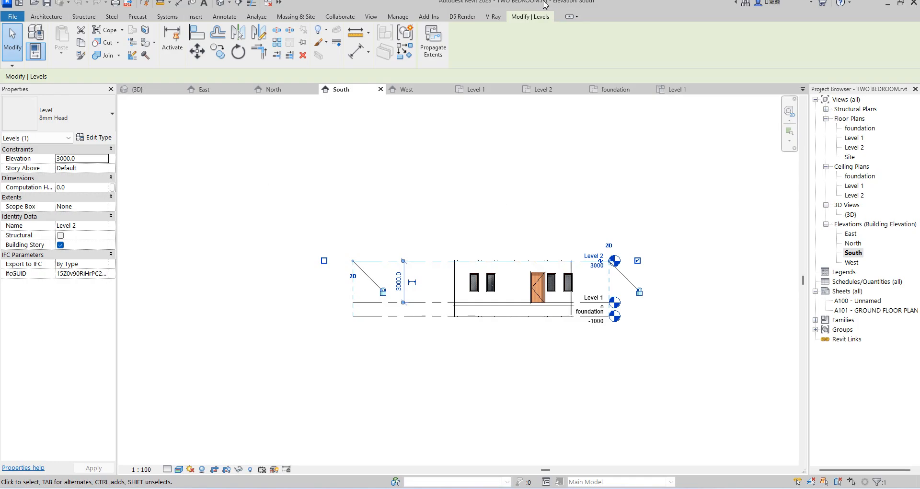
click(405, 50)
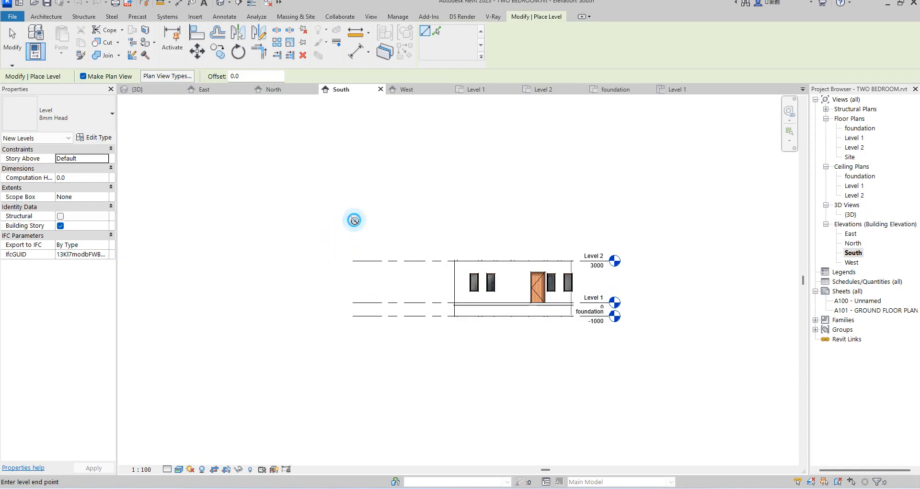
click(354, 220)
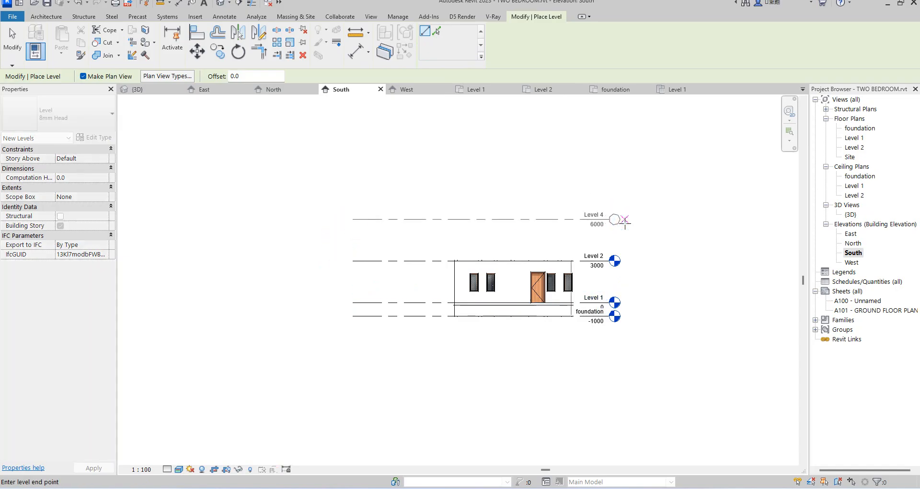
click(625, 221)
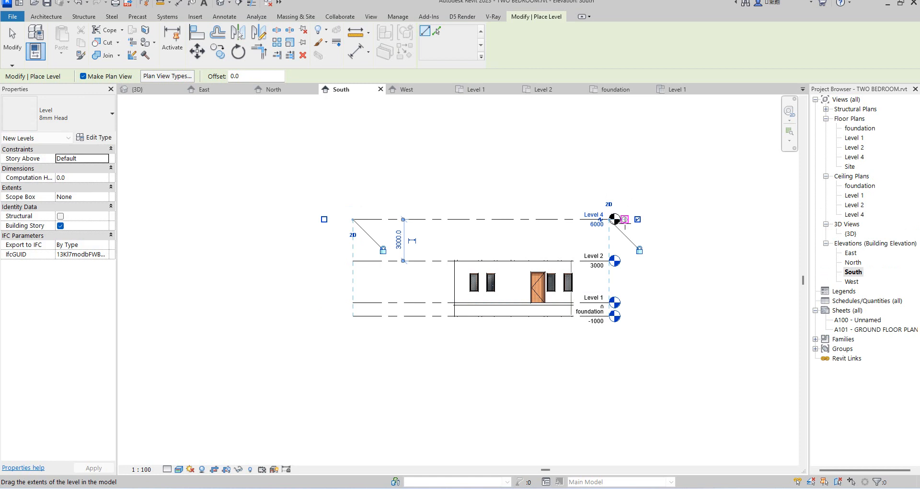
right_click(704, 181)
click(734, 179)
right_click(630, 169)
click(657, 175)
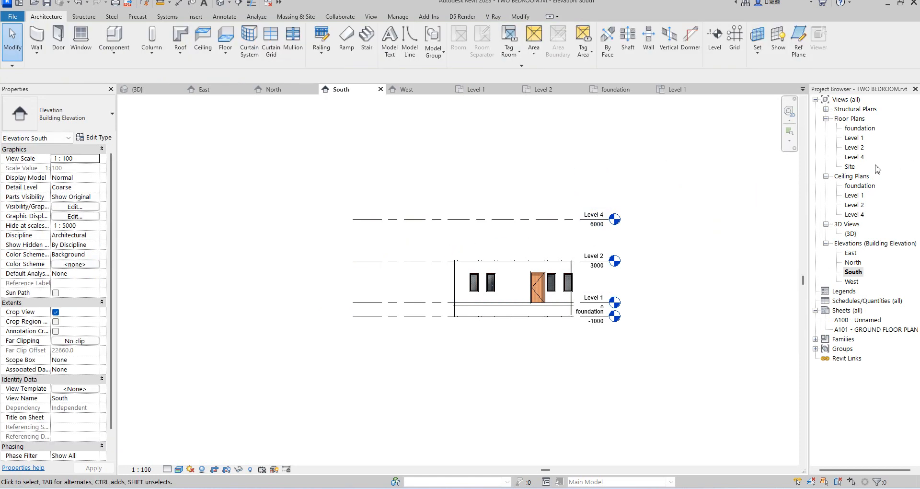
Show the crop region in the North elevation, widen it to include the whole house and pull in its level-head side.
double_click(856, 262)
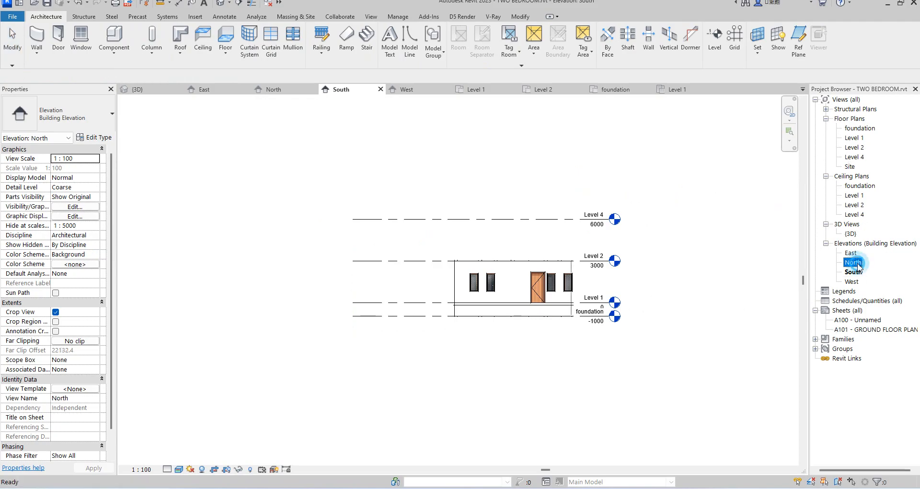
scroll(548, 209, down, 3)
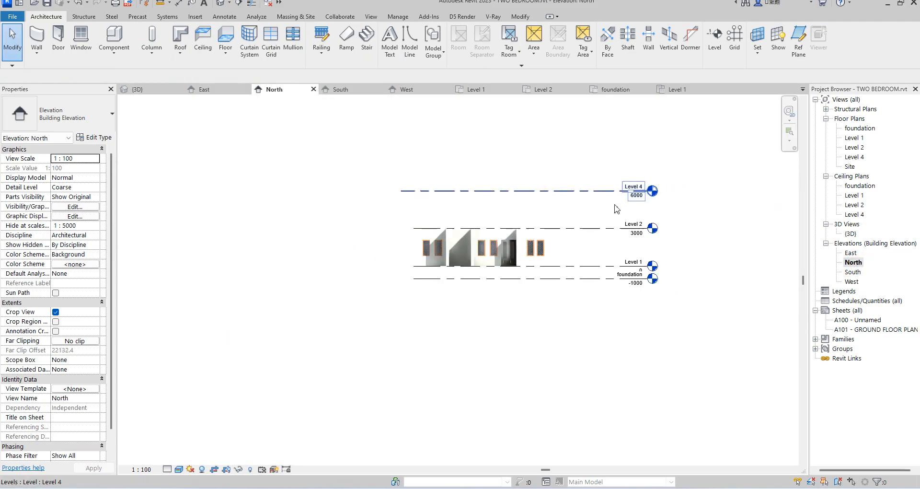
click(226, 469)
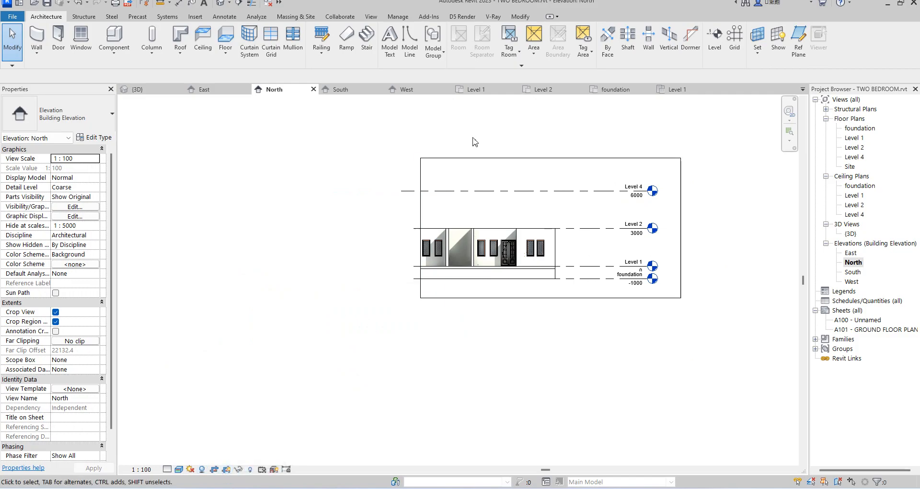
click(421, 219)
click(419, 222)
click(295, 222)
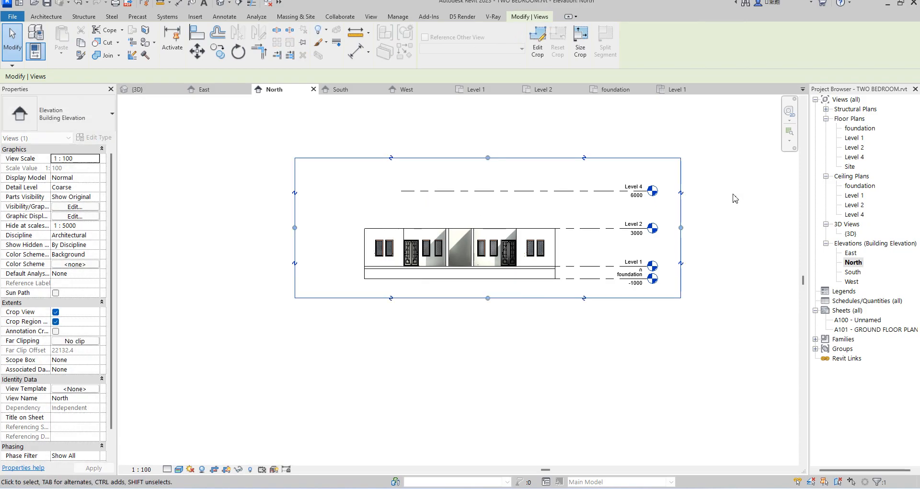
click(683, 227)
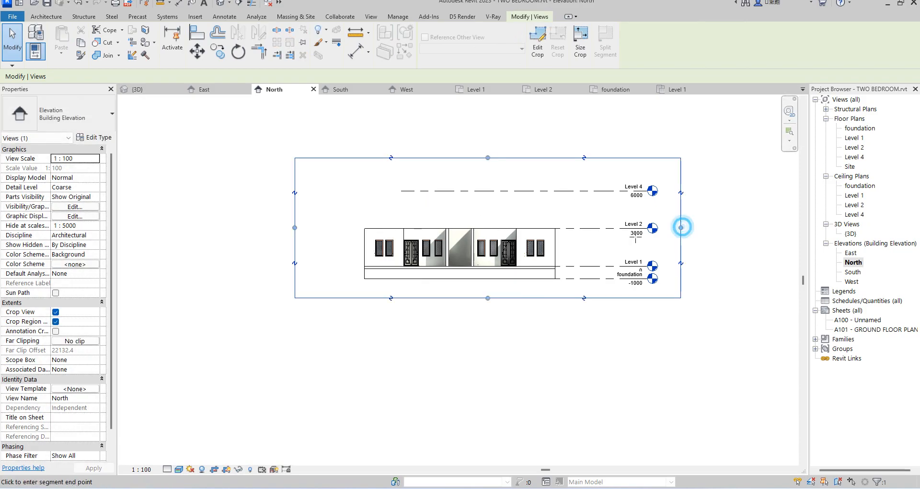
click(607, 235)
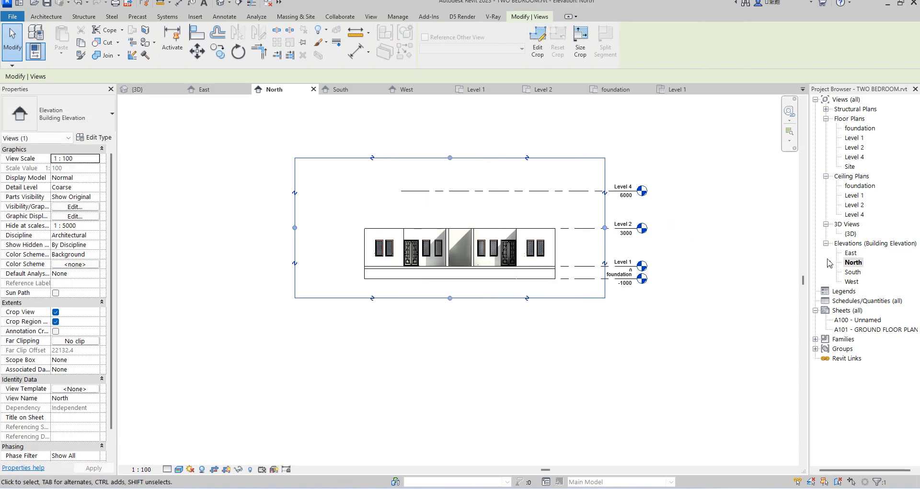
Show the crop region in the South elevation and extend its right side past the end of the house.
double_click(858, 272)
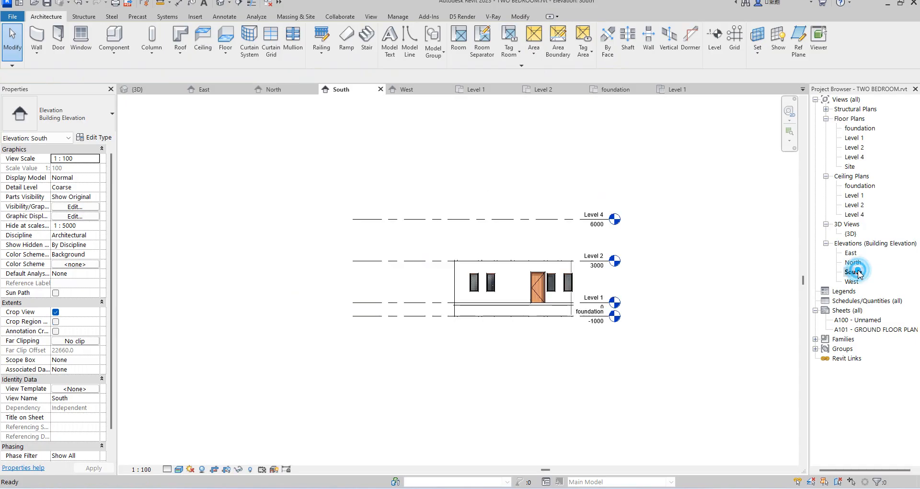
click(227, 470)
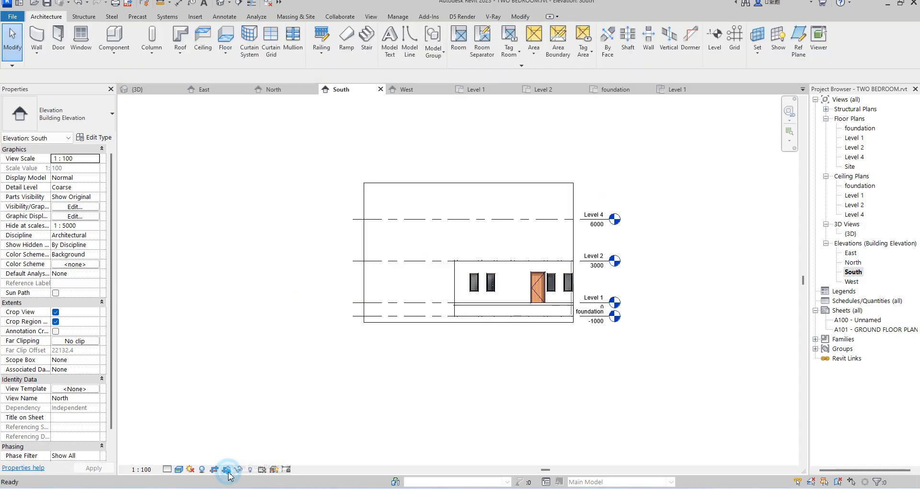
click(573, 248)
click(574, 249)
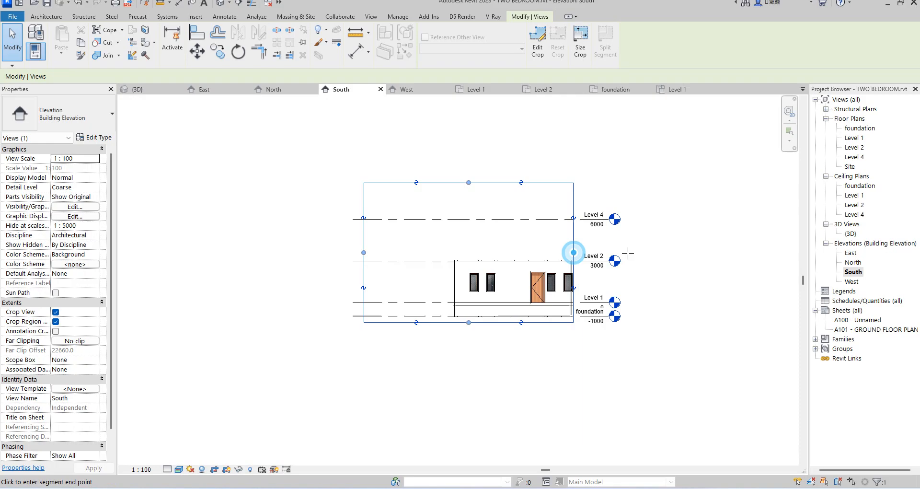
click(669, 255)
click(704, 254)
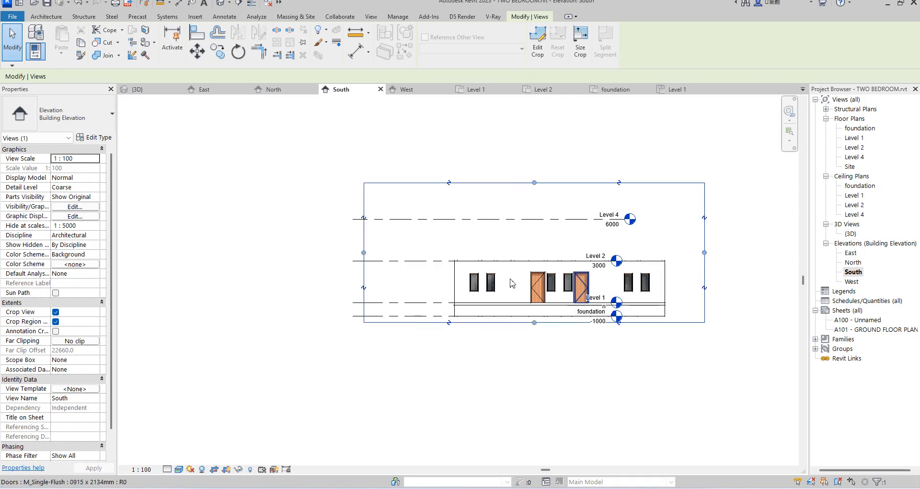
Extend all level lines past the right end of the house in the South elevation and bring the crop region's left side closer.
click(404, 263)
drag(612, 263, 740, 261)
click(559, 220)
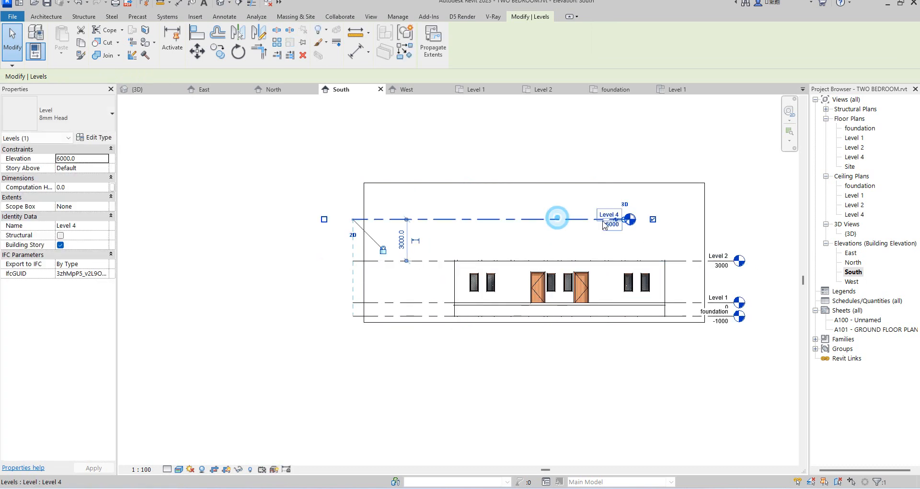
drag(628, 224, 734, 231)
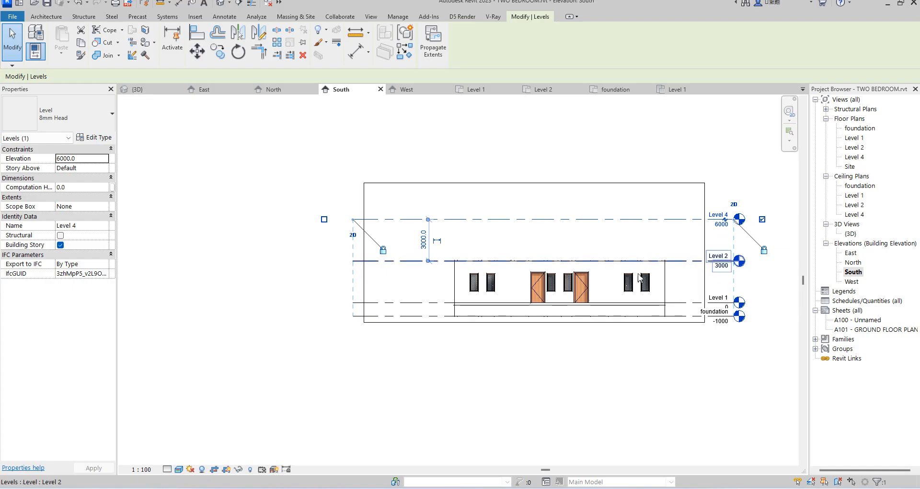
click(363, 259)
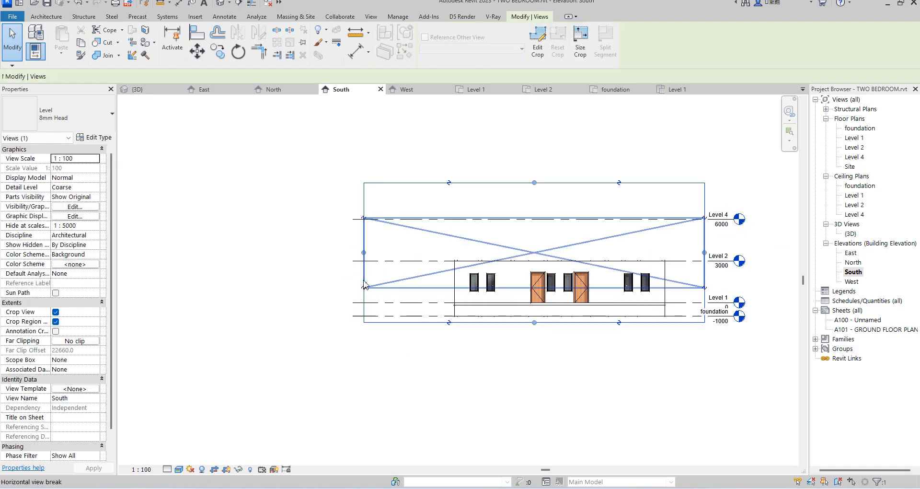
drag(364, 252, 415, 253)
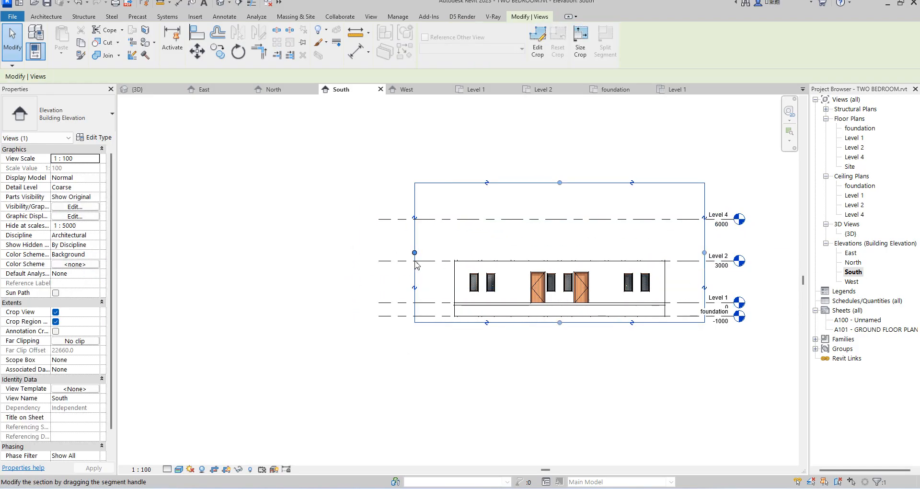
Show the crop region in the East elevation and resize it around the whole house.
double_click(850, 253)
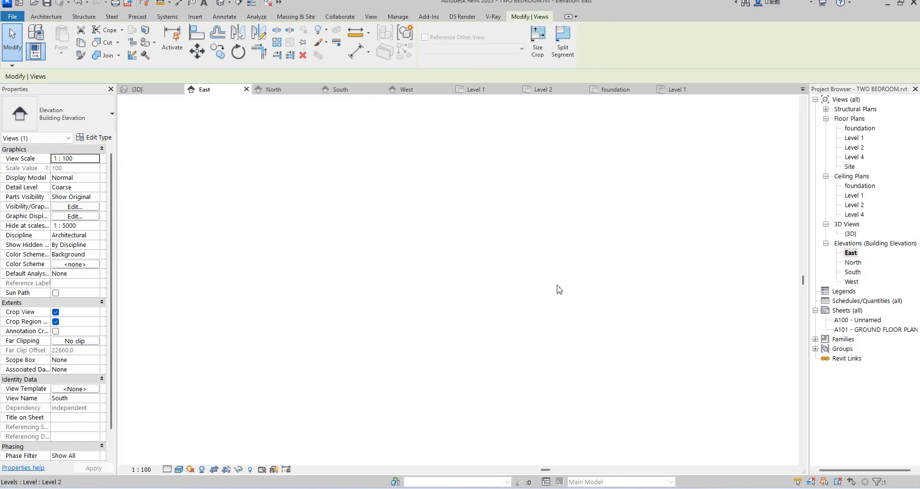
scroll(450, 289, down, 3)
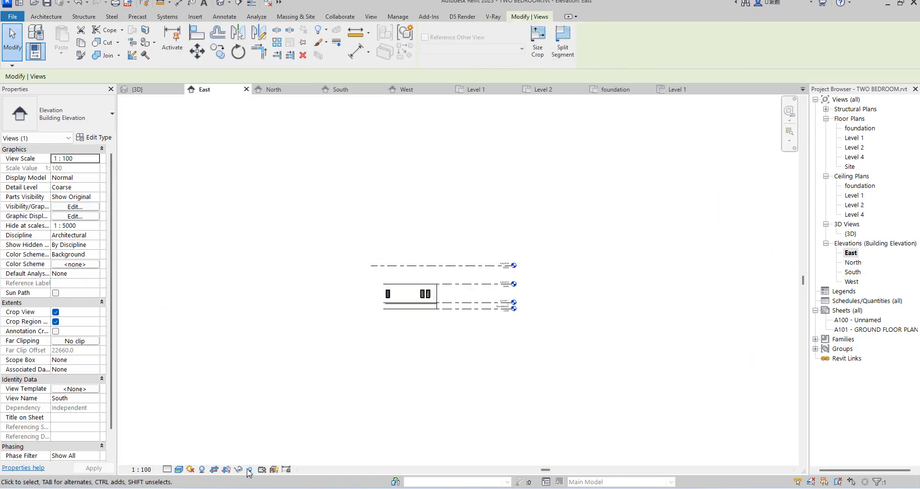
click(227, 471)
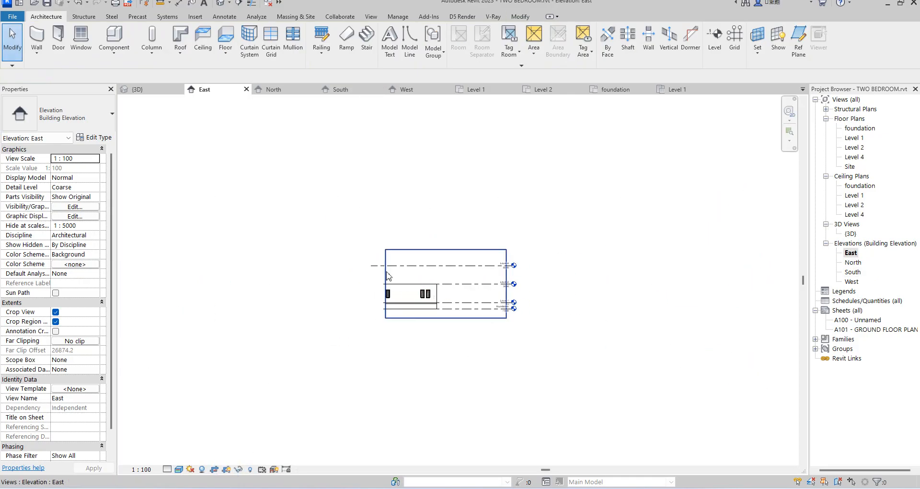
click(386, 284)
drag(386, 284, 324, 284)
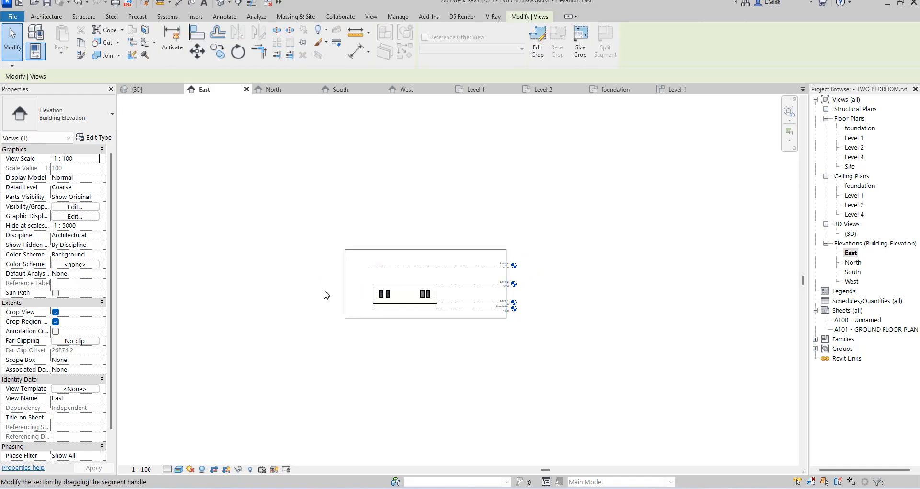
drag(508, 283, 464, 285)
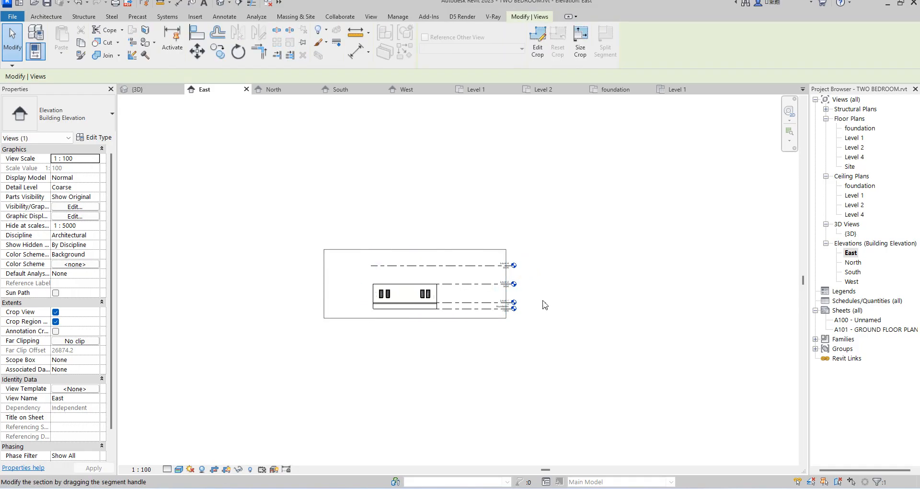
Show the crop region in the West elevation and extend its right side past the end of the house.
double_click(851, 282)
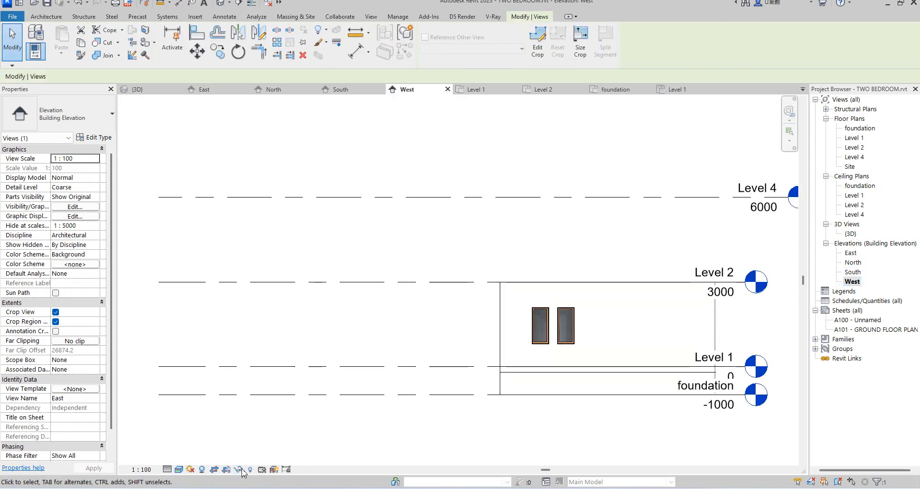
click(226, 469)
scroll(585, 240, down, 4)
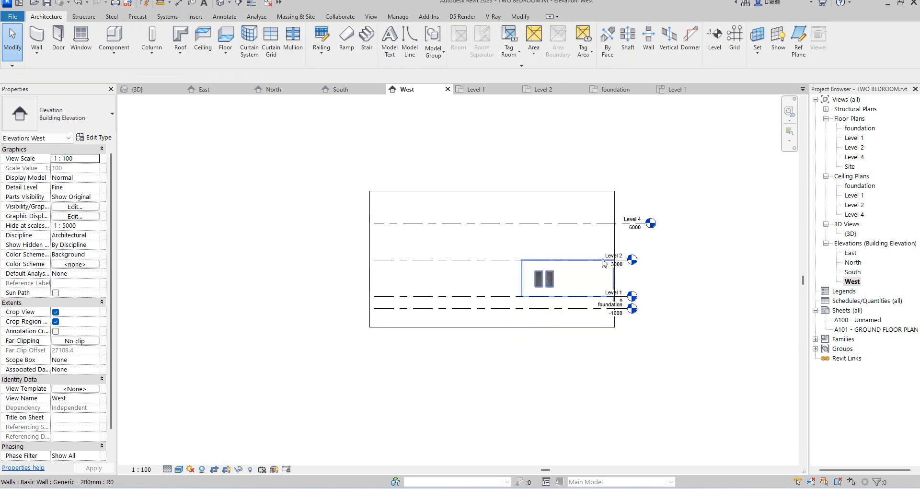
click(615, 239)
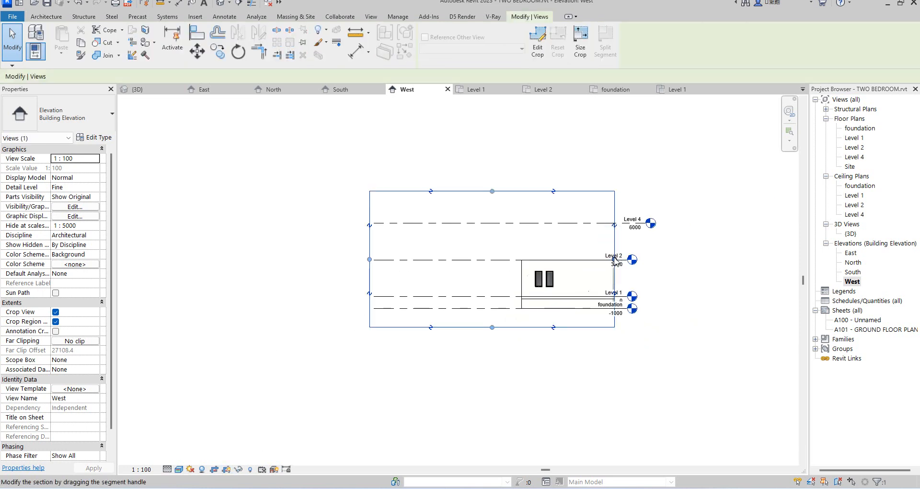
drag(615, 259, 699, 257)
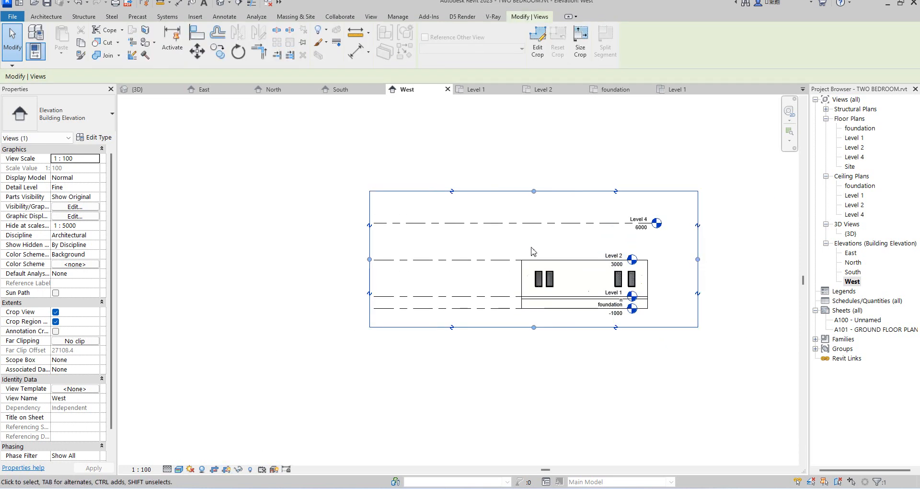
Align the level heads in the West elevation and extend all level lines past the right end of the house.
click(472, 261)
drag(615, 255, 654, 272)
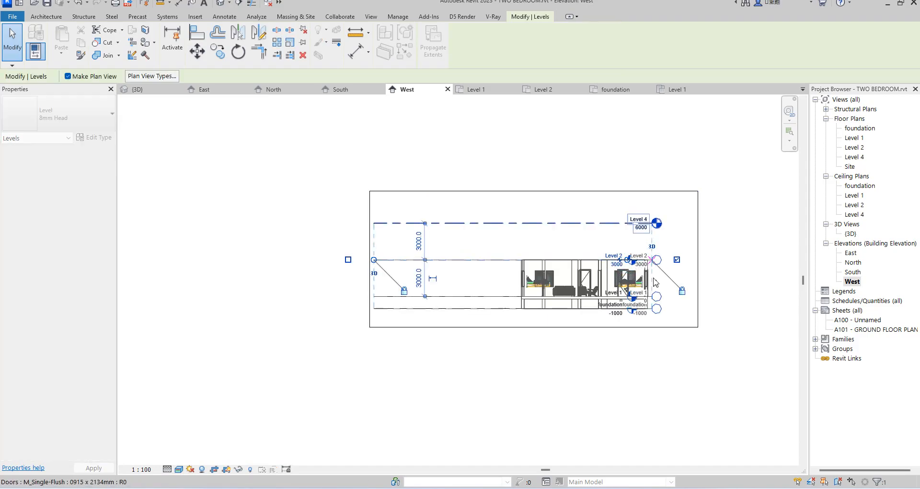
drag(655, 262, 729, 259)
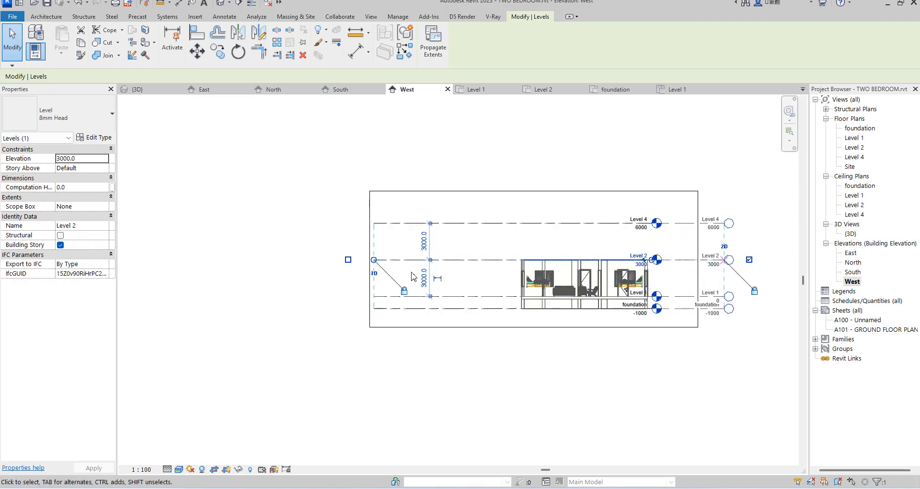
Bring the West elevation's crop region in close to the house's left end and shorten the level lines on that side.
click(370, 266)
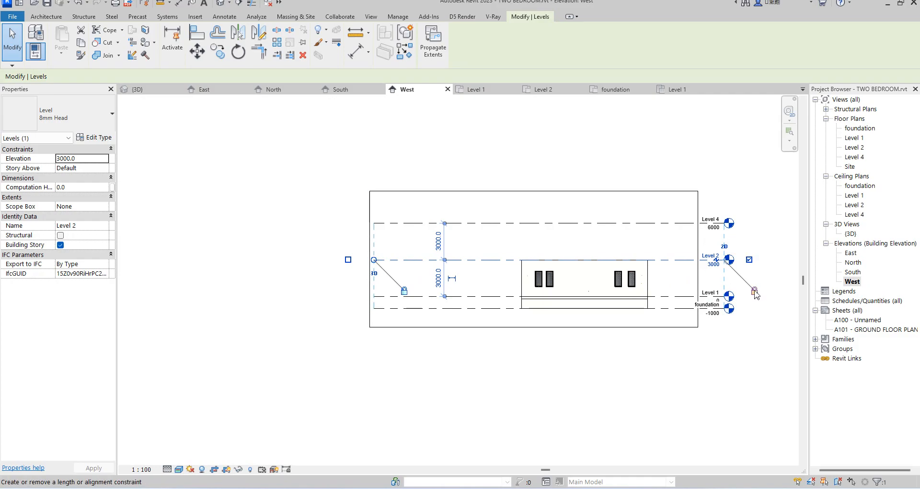
click(370, 248)
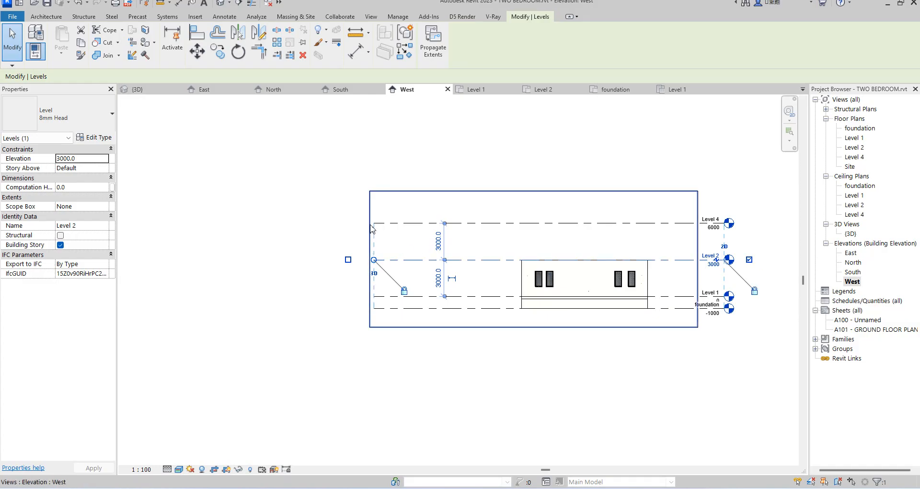
drag(492, 258, 493, 261)
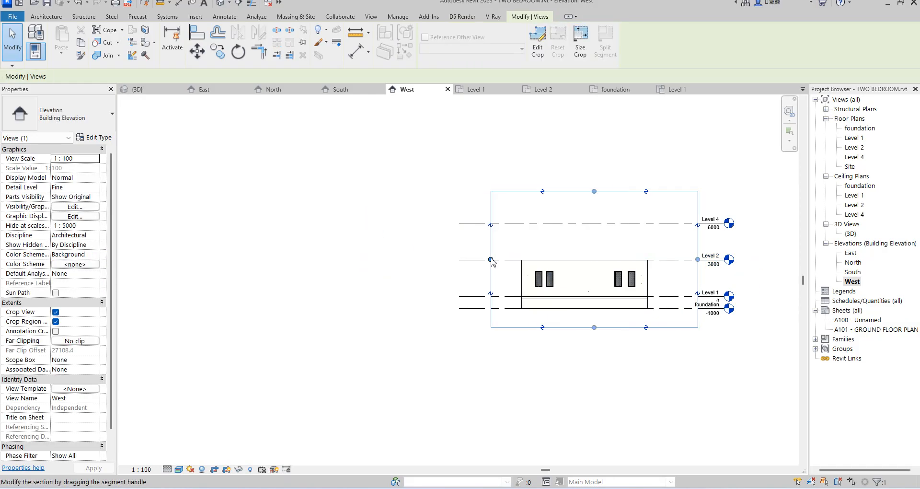
click(461, 259)
mouse_move(459, 259)
mouse_down()
mouse_move(490, 262)
mouse_move(480, 260)
mouse_up()
click(434, 317)
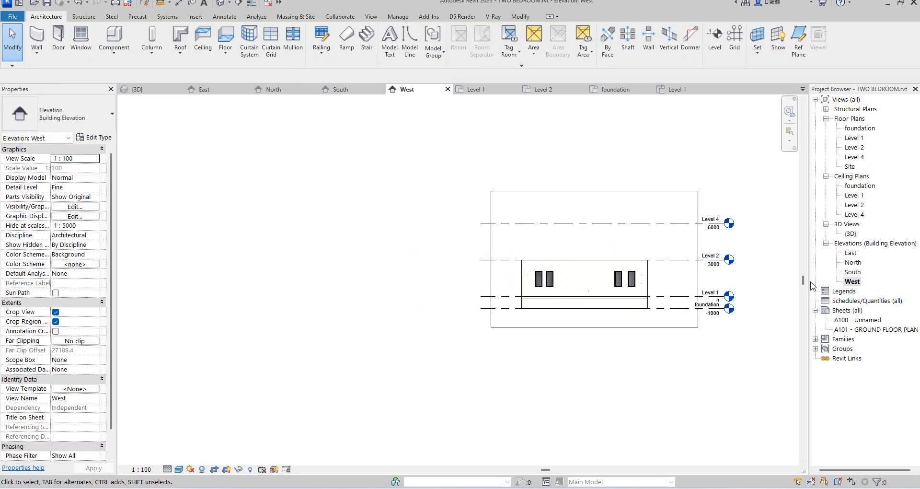
scroll(441, 251, up, 1)
scroll(283, 251, down, 1)
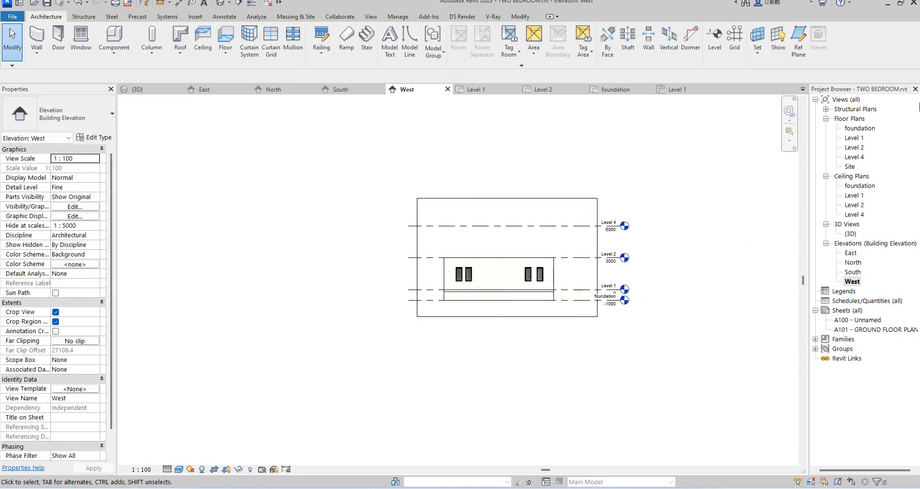
Open the Level 1 floor plan and delete the detail line running across the house's upper edge.
double_click(859, 138)
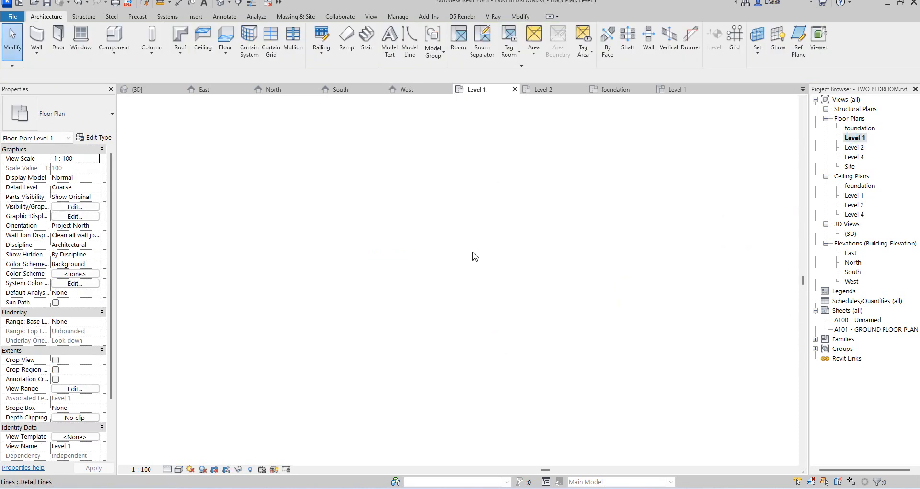
scroll(495, 296, up, 2)
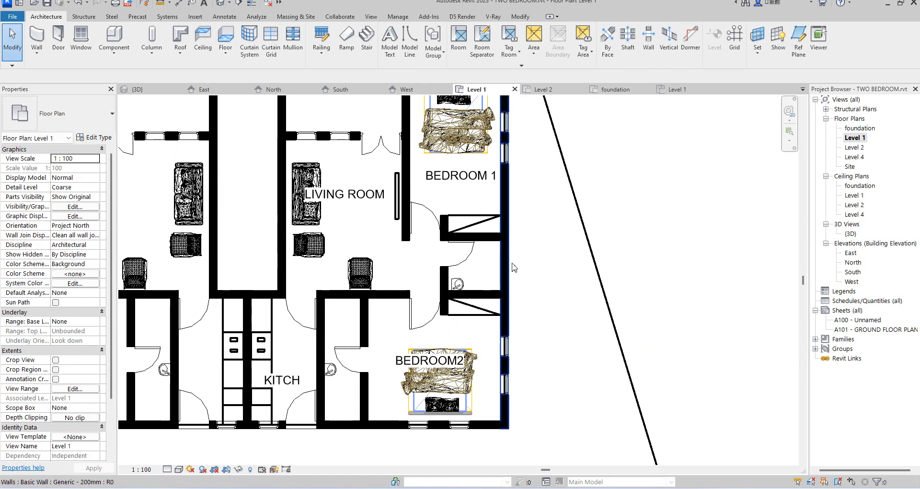
scroll(513, 269, down, 2)
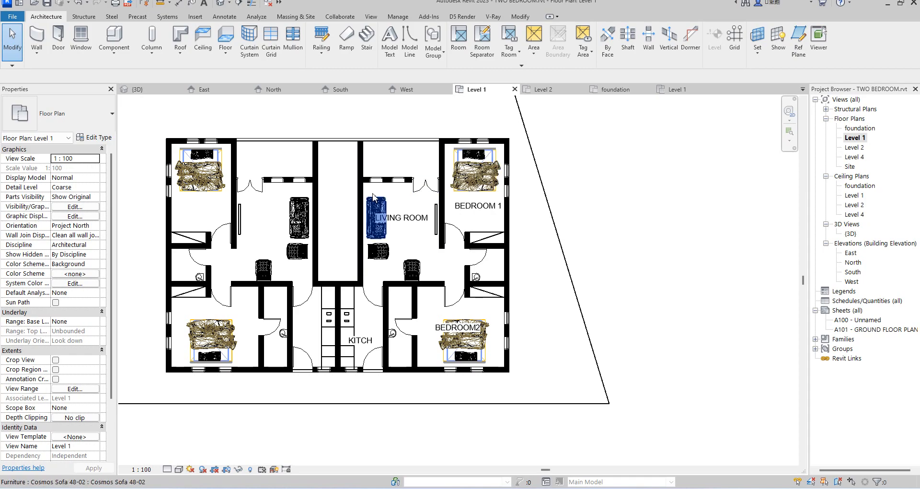
scroll(517, 185, down, 1)
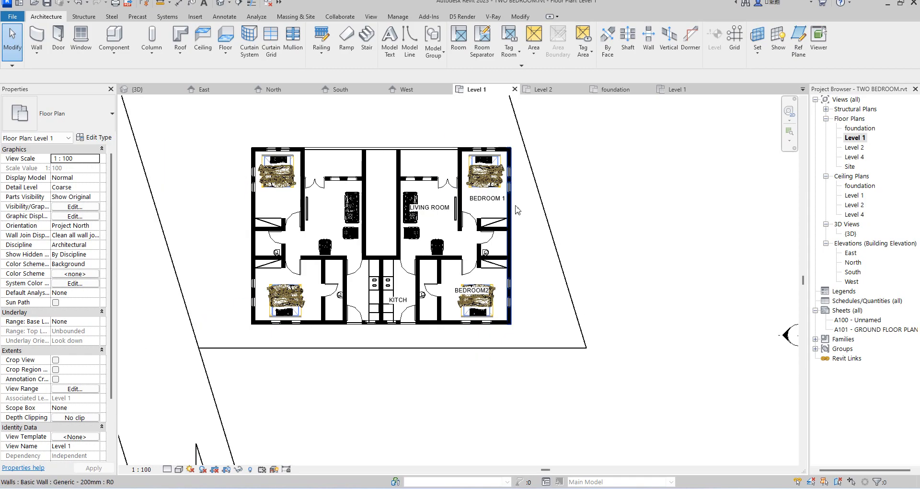
scroll(472, 207, up, 1)
scroll(479, 133, up, 3)
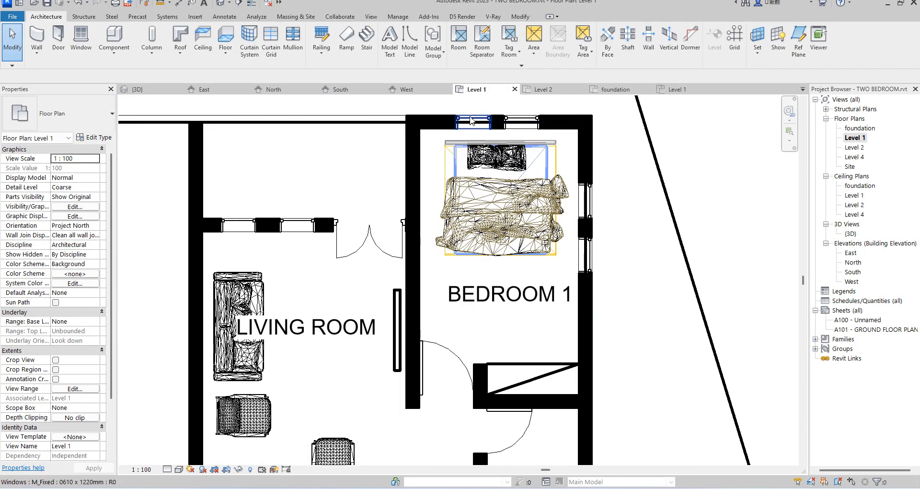
scroll(470, 126, down, 2)
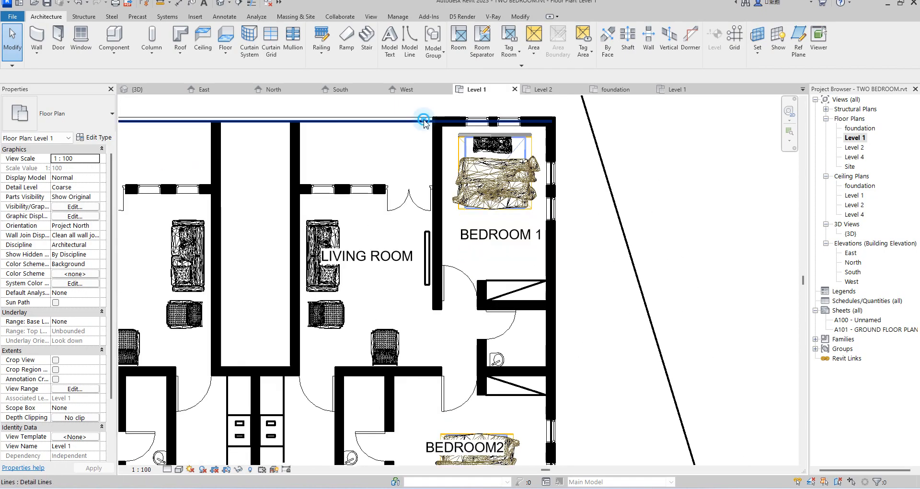
click(424, 124)
key(Escape)
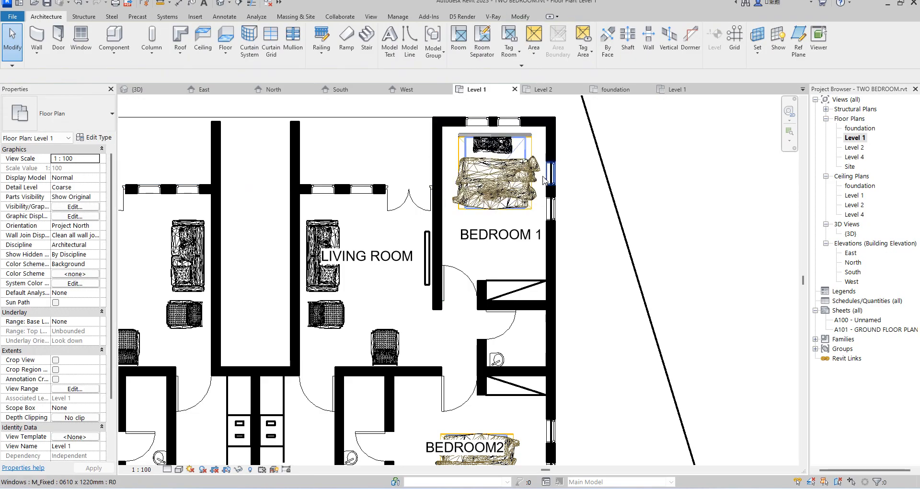
Delete the detail lines overlaying the right and lower exterior walls around BEDROOM2.
scroll(544, 169, down, 3)
scroll(571, 252, up, 4)
click(573, 247)
key(Escape)
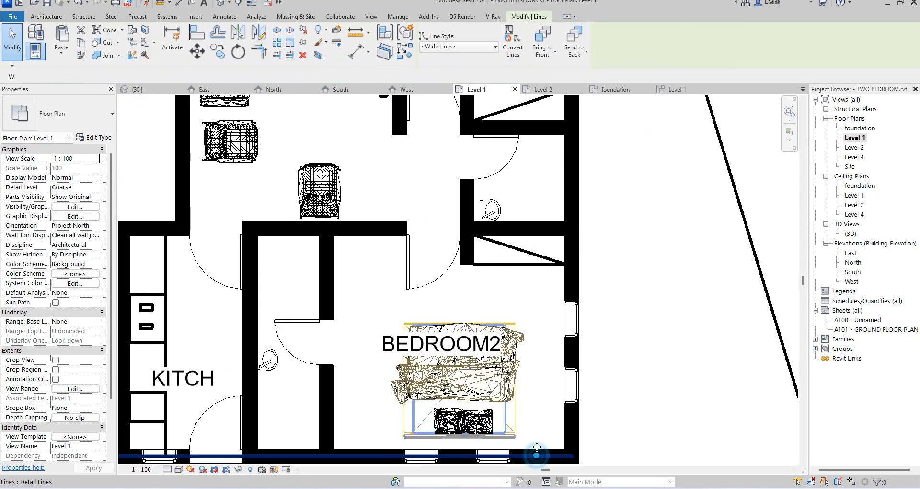
scroll(527, 398, down, 5)
scroll(272, 288, up, 3)
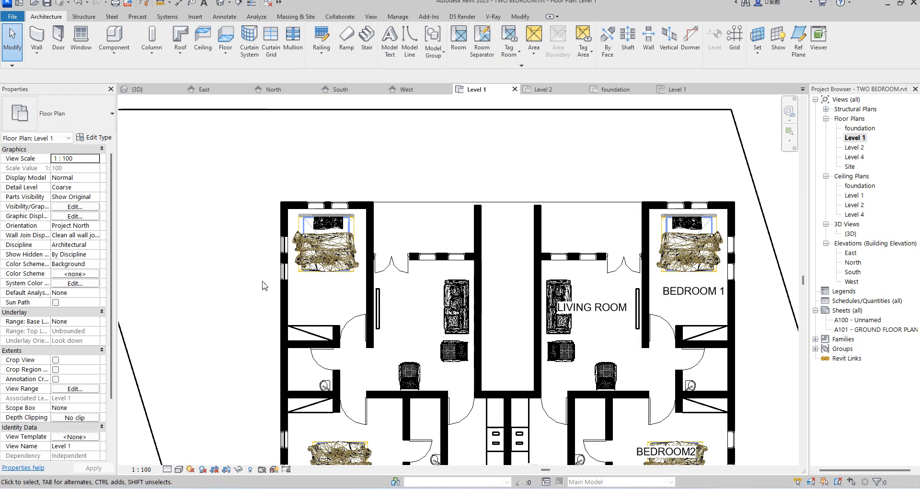
Delete the detail line running inside the left exterior wall.
scroll(272, 288, up, 2)
scroll(309, 312, down, 3)
scroll(312, 312, up, 3)
key(d)
key(e)
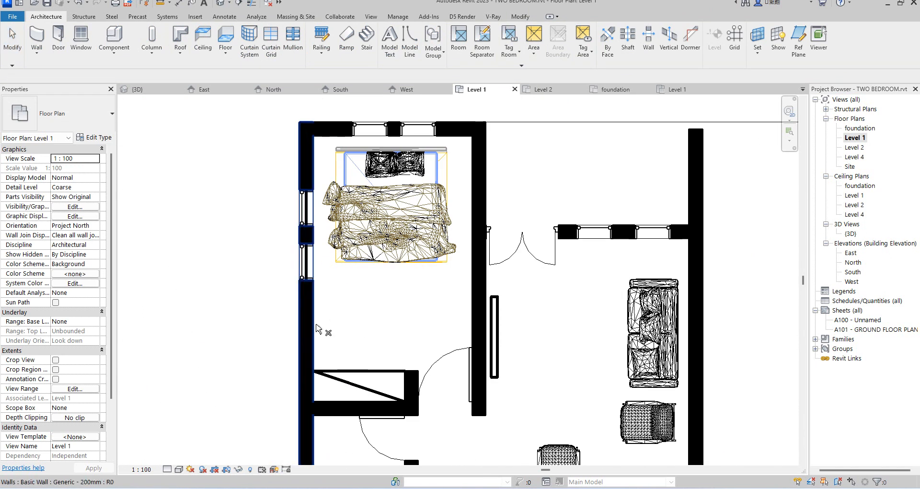
click(307, 323)
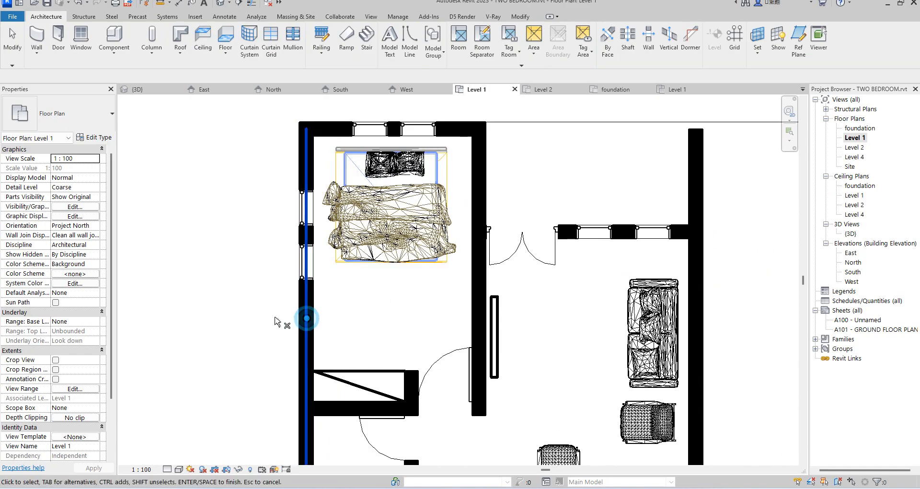
key(Return)
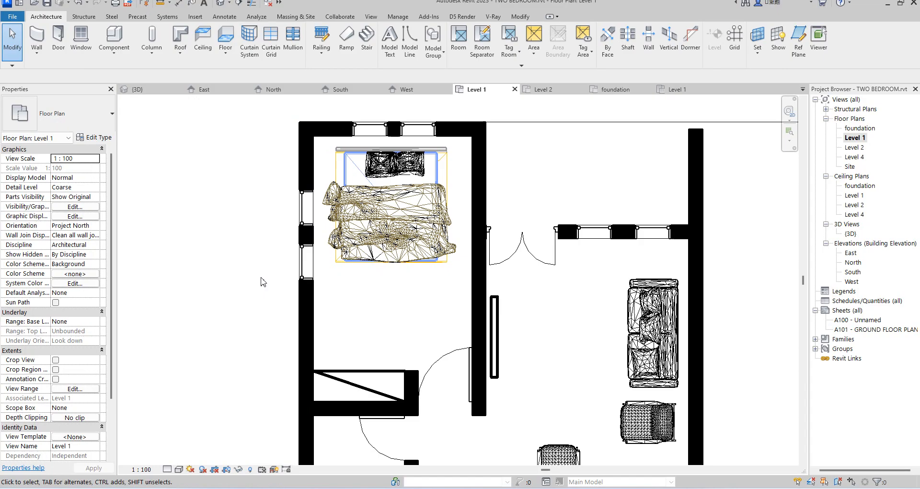
scroll(380, 272, down, 4)
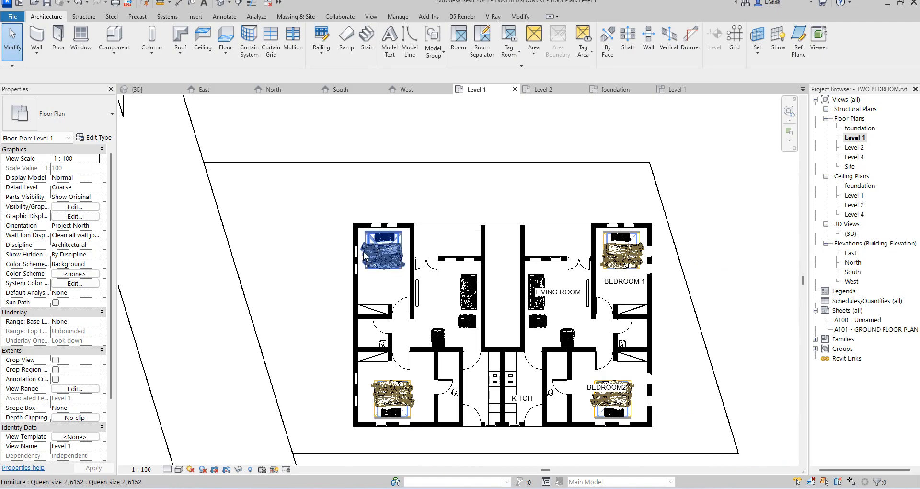
scroll(442, 221, down, 1)
scroll(381, 290, up, 3)
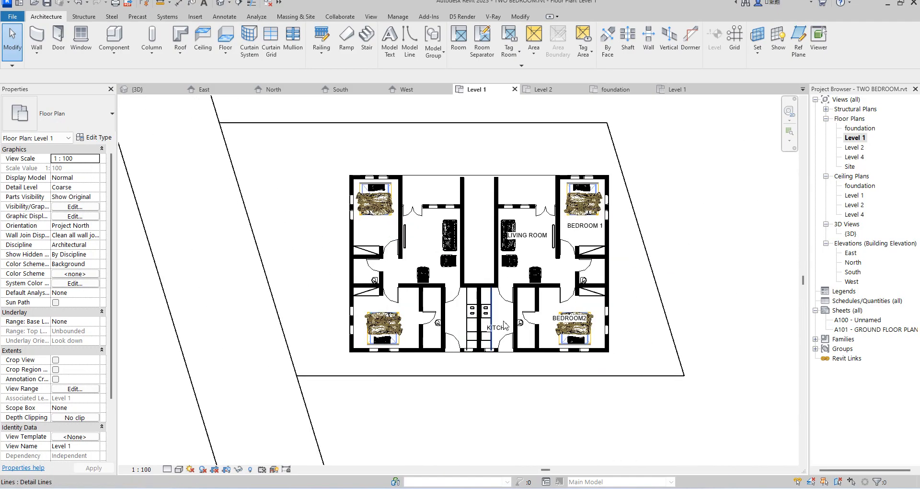
scroll(345, 343, down, 1)
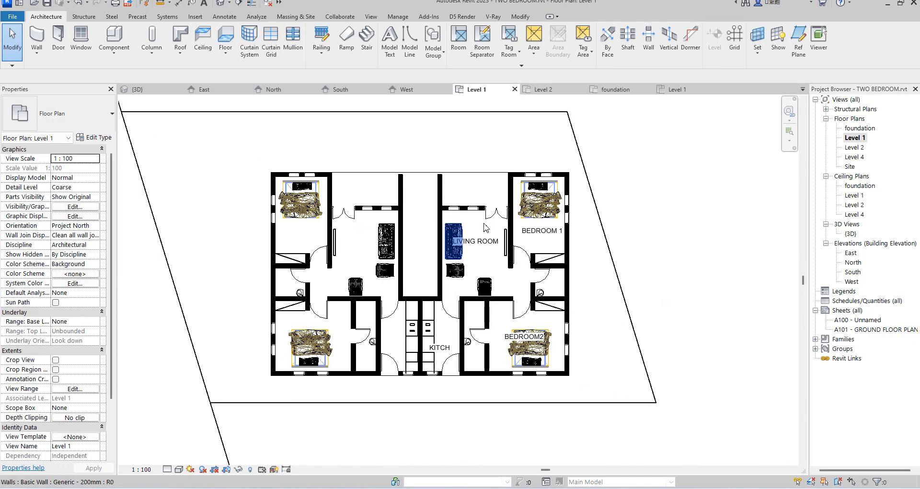
click(571, 242)
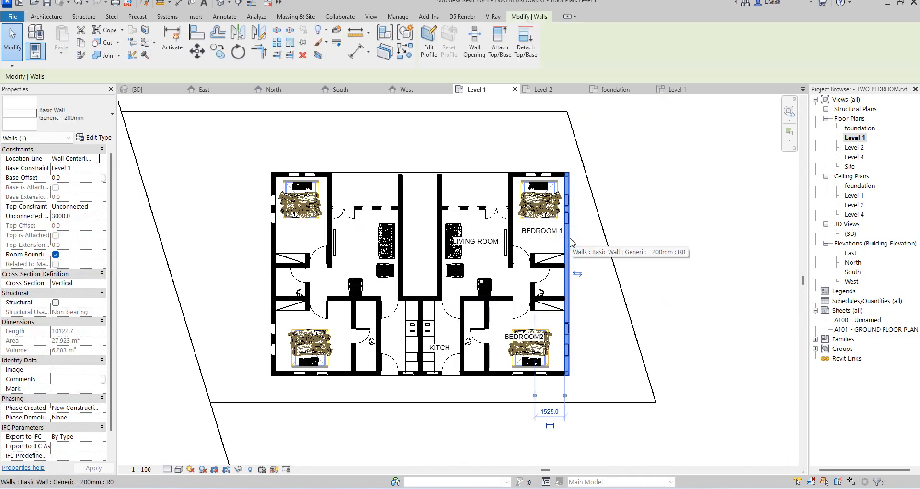
Start placing M_Fixed 0610 x 1220mm windows like the one in the KITCH room, with a head height of 2100.
scroll(447, 415, up, 3)
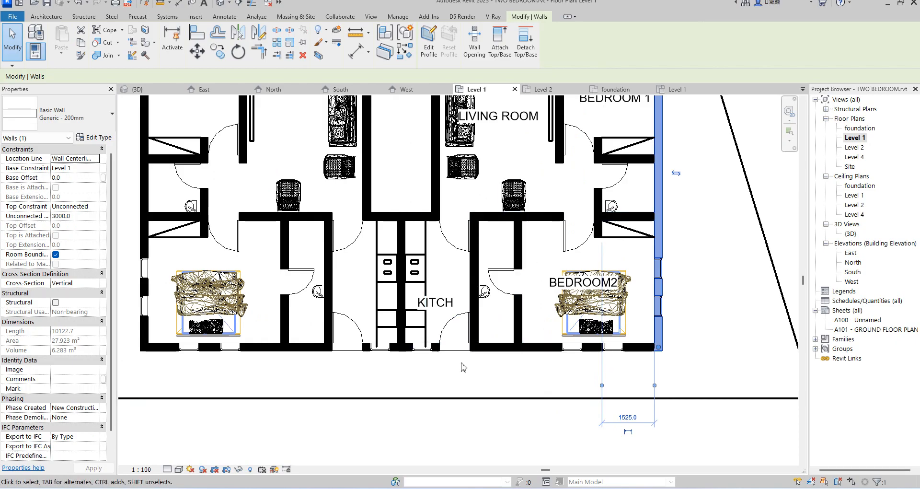
click(423, 346)
scroll(418, 352, down, 2)
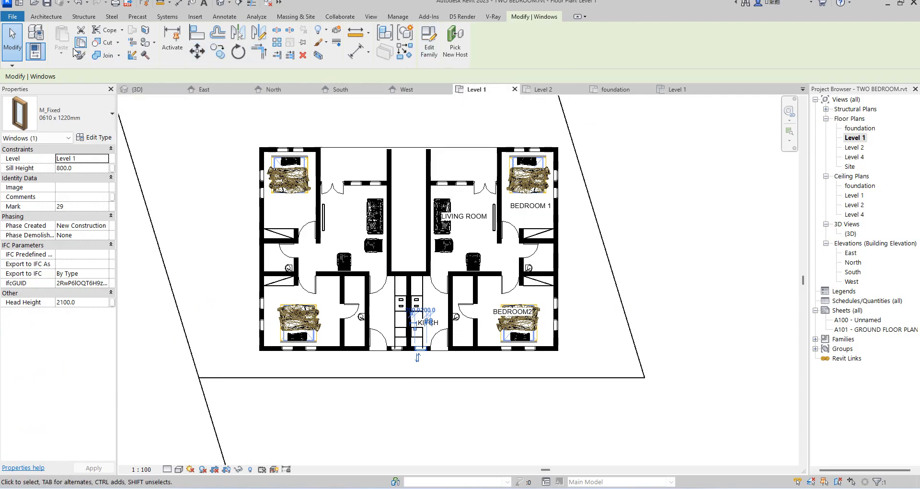
click(405, 54)
click(94, 268)
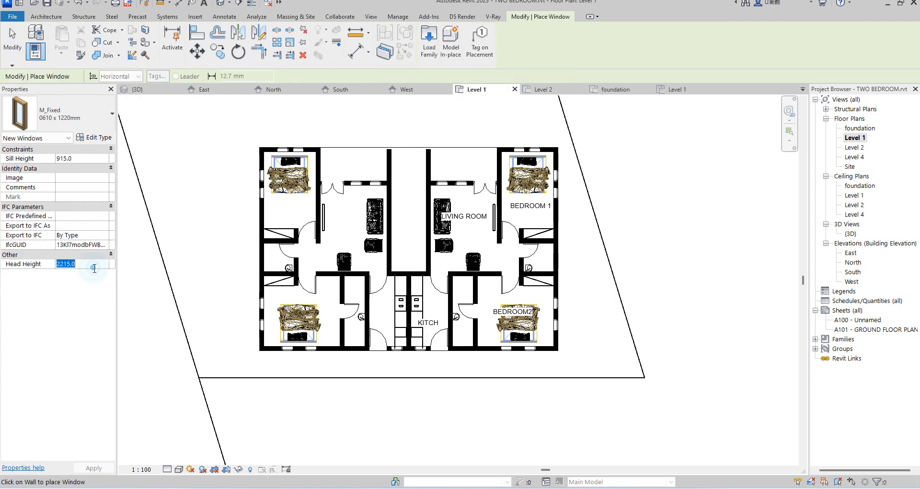
key(Return)
Place a window centred in the lower exterior wall of each of the two toilets beside the kitchens.
scroll(359, 349, up, 3)
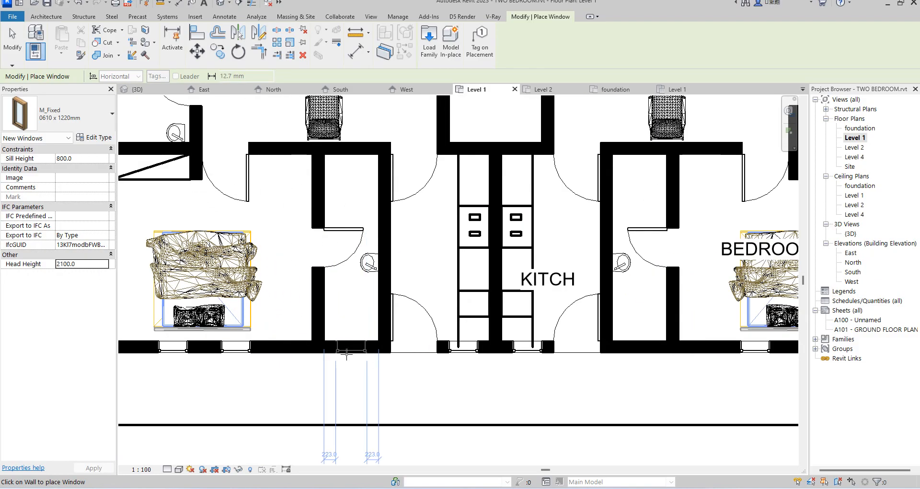
click(346, 353)
scroll(300, 358, down, 3)
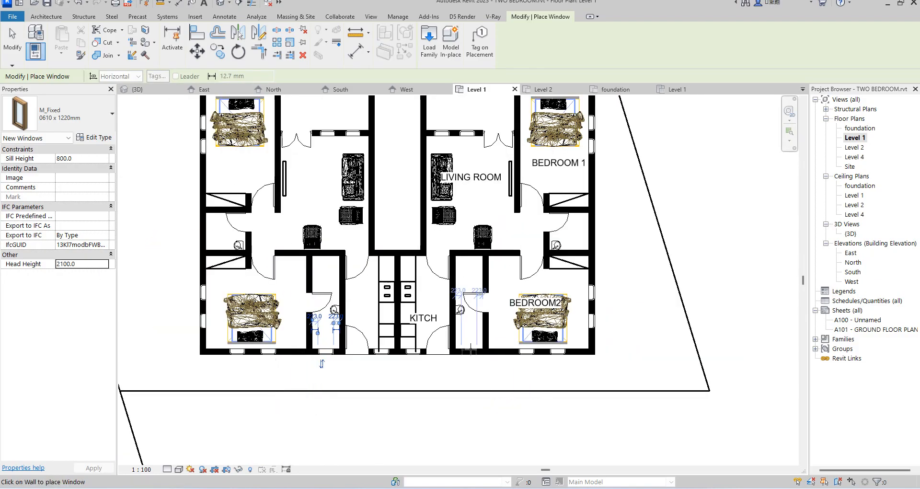
scroll(472, 352, up, 2)
click(465, 354)
Place a window centred in the outer side wall of each toilet between the bedrooms, on both sides of the house.
scroll(560, 432, down, 3)
scroll(621, 297, up, 2)
scroll(621, 297, up, 3)
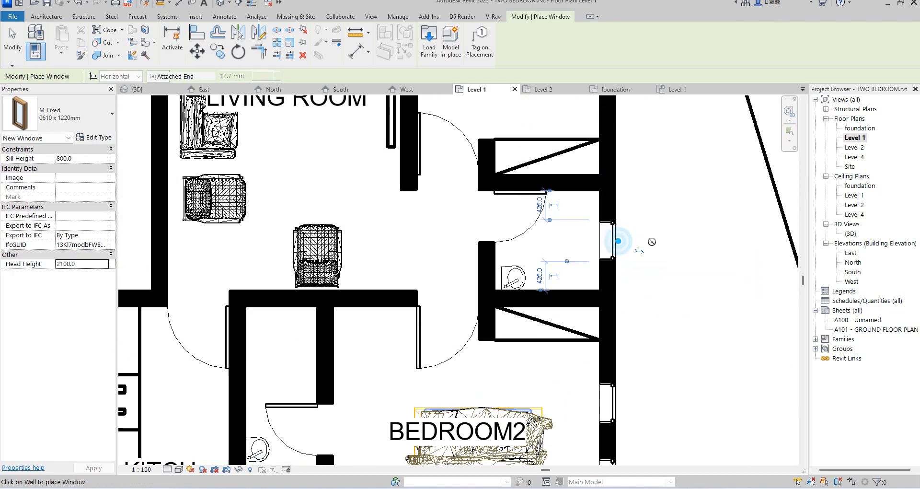
click(650, 240)
scroll(658, 271, down, 2)
scroll(658, 271, down, 2)
scroll(369, 262, up, 4)
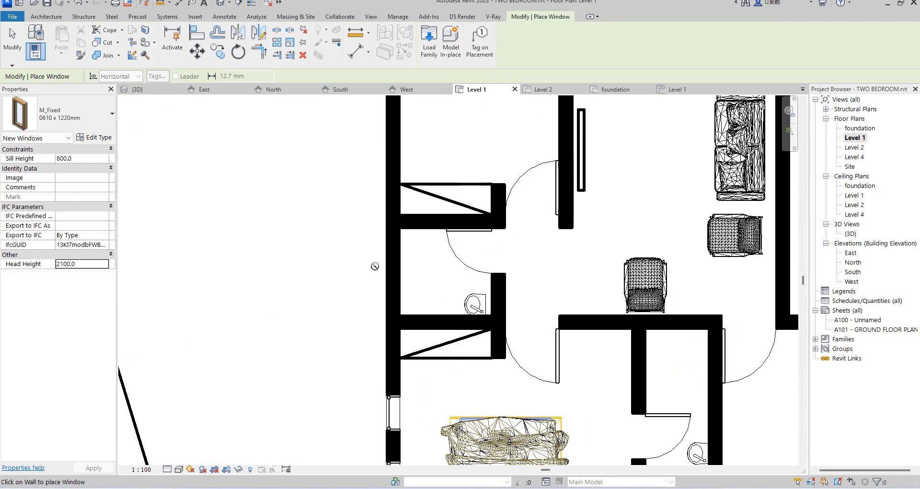
click(389, 268)
scroll(392, 263, down, 5)
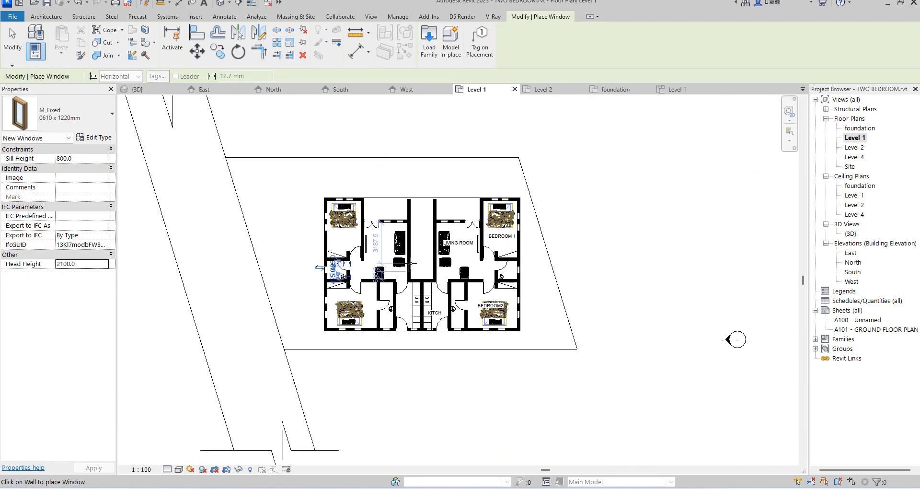
Exit the window placement command.
right_click(407, 175)
click(456, 174)
right_click(431, 173)
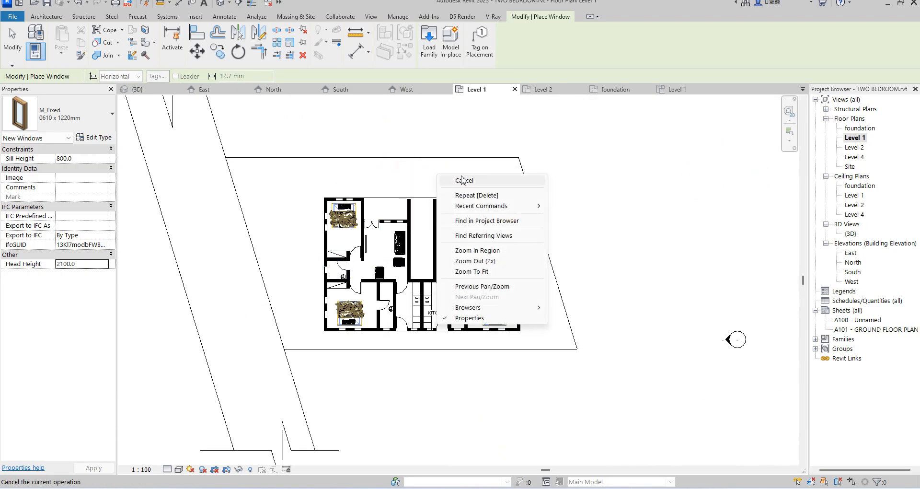
click(463, 178)
scroll(522, 253, up, 2)
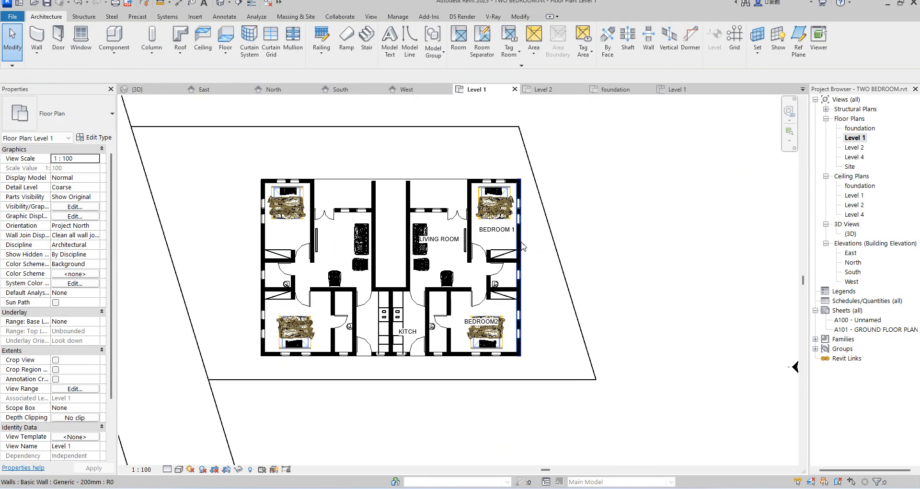
Copy all Generic - 200mm walls visible in the Level 1 plan to the clipboard.
click(522, 241)
right_click(521, 242)
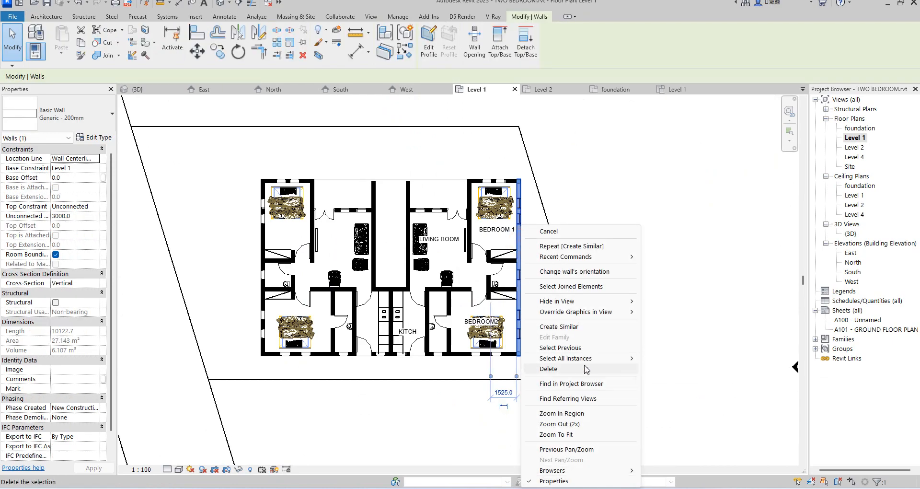
mouse_move(590, 358)
click(675, 359)
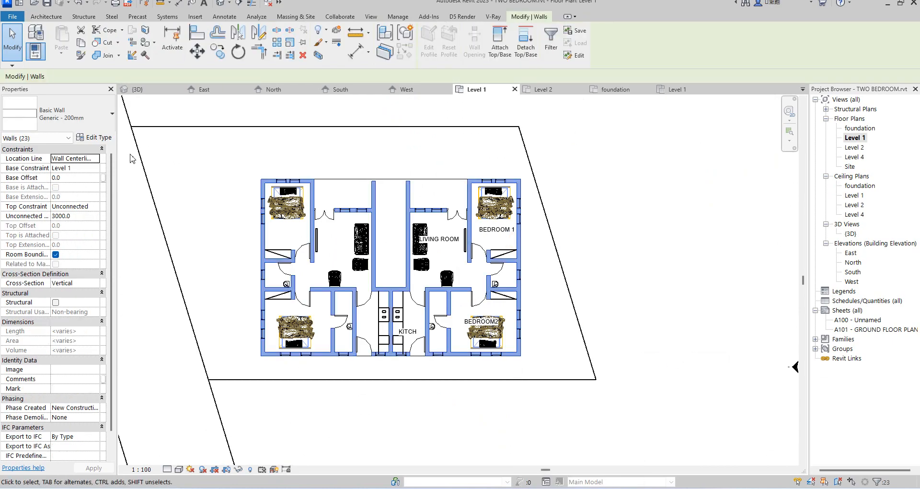
double_click(856, 148)
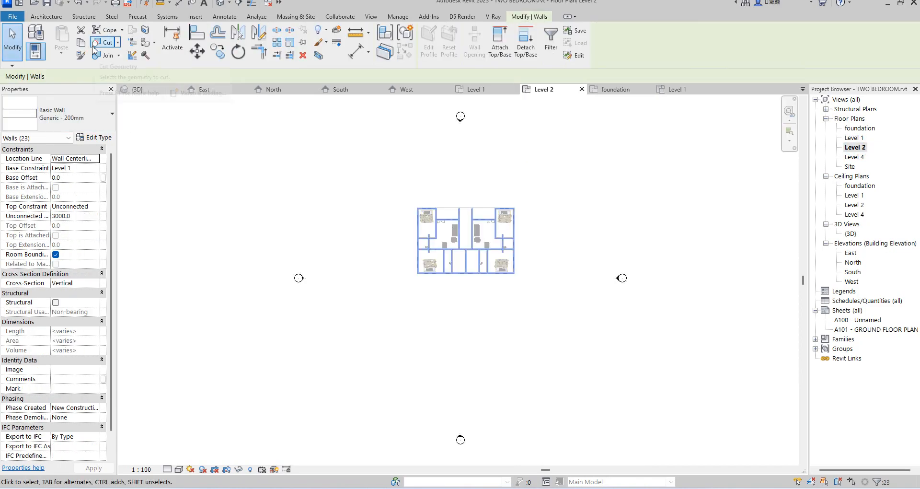
double_click(856, 138)
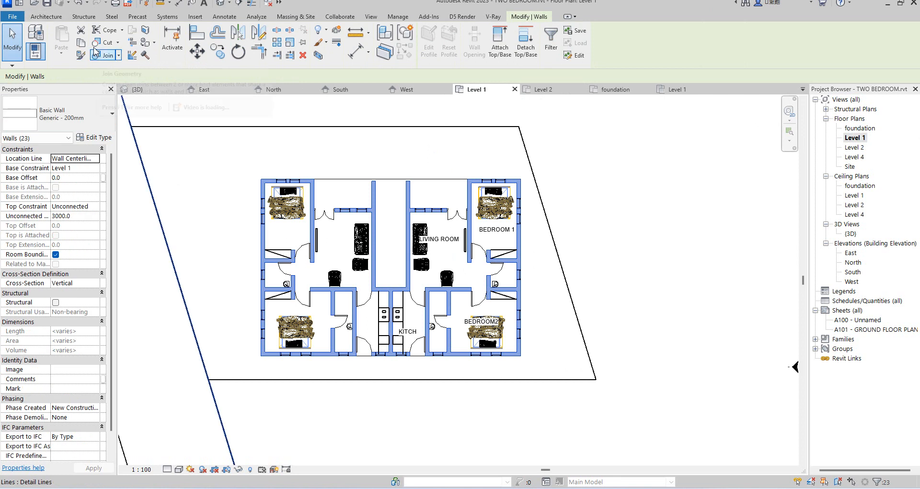
key(ctrl+c)
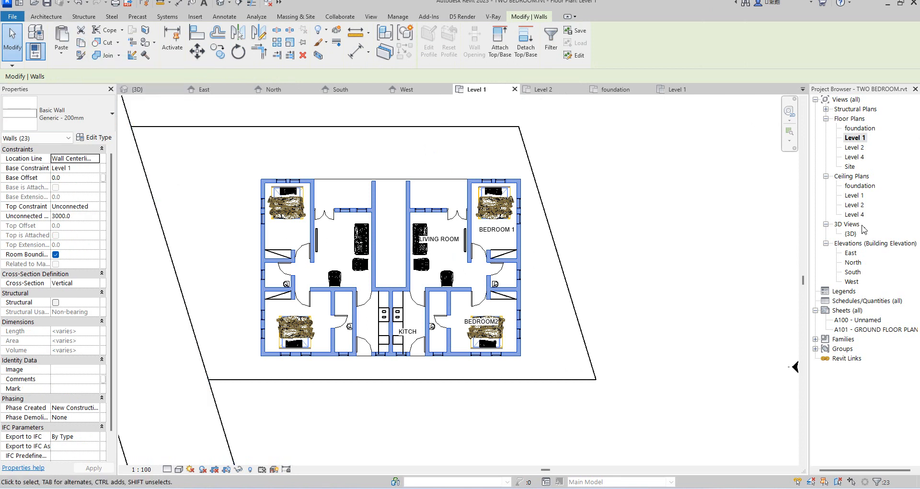
Paste the copied walls into the Level 2 floor plan, aligned to the current view.
double_click(857, 148)
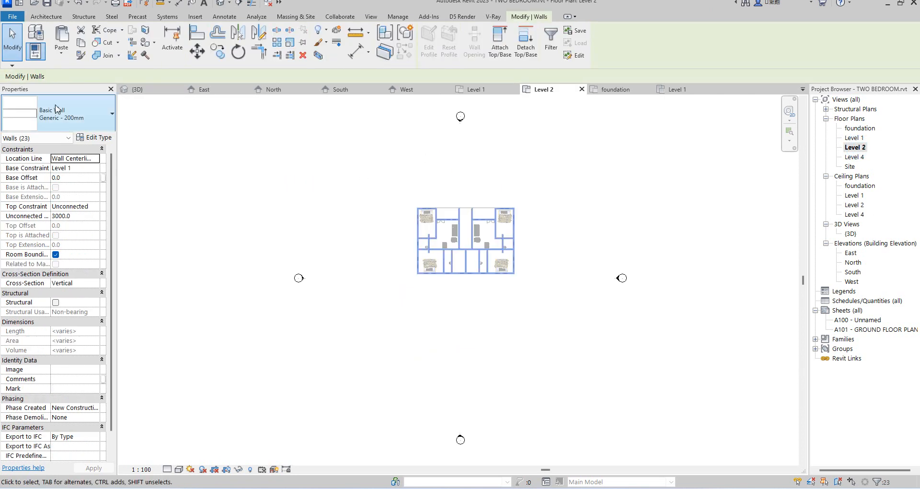
click(61, 52)
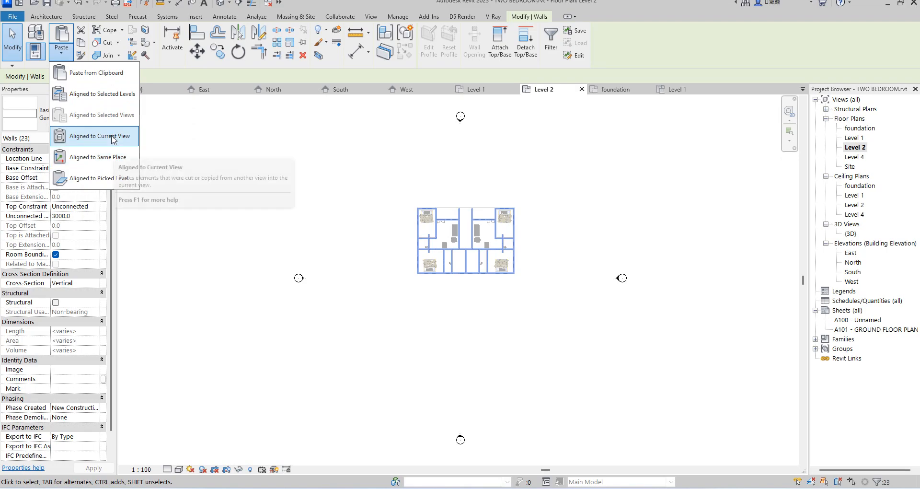
click(87, 136)
scroll(531, 264, up, 5)
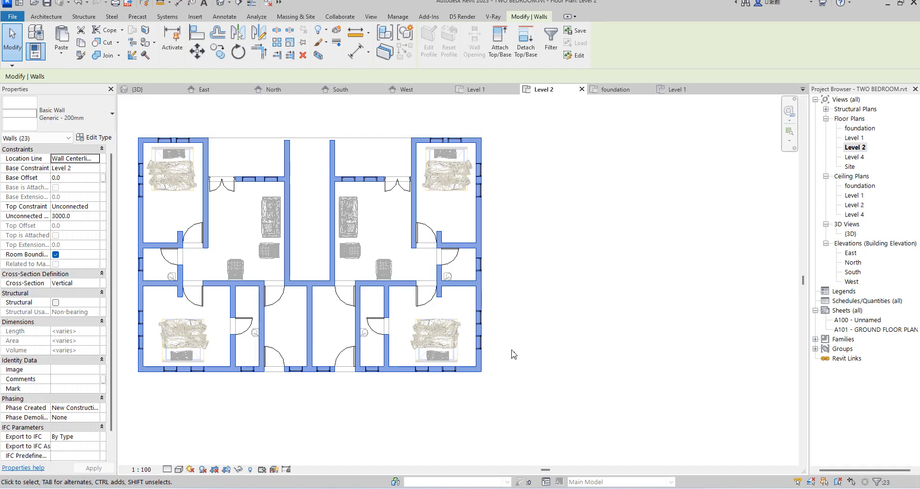
scroll(565, 303, down, 1)
scroll(502, 222, up, 1)
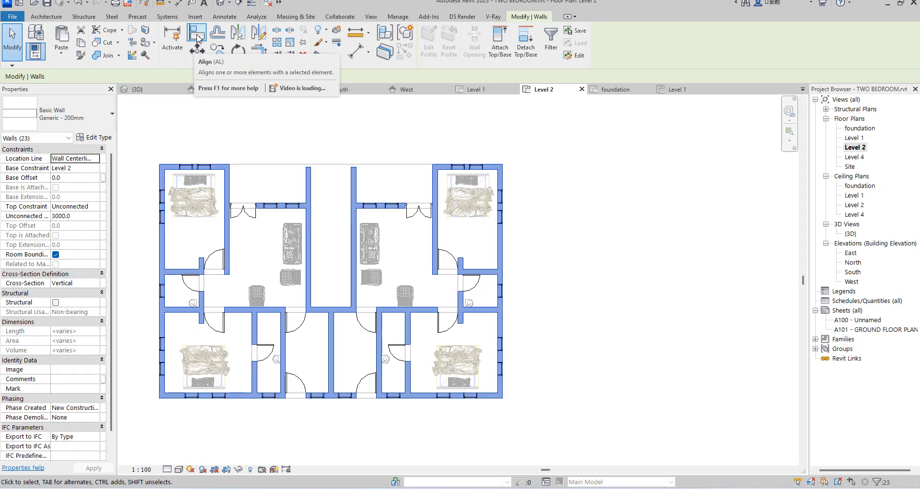
Offset the left and lower exterior walls on Level 2 outward by 600 mm without keeping copies.
click(218, 36)
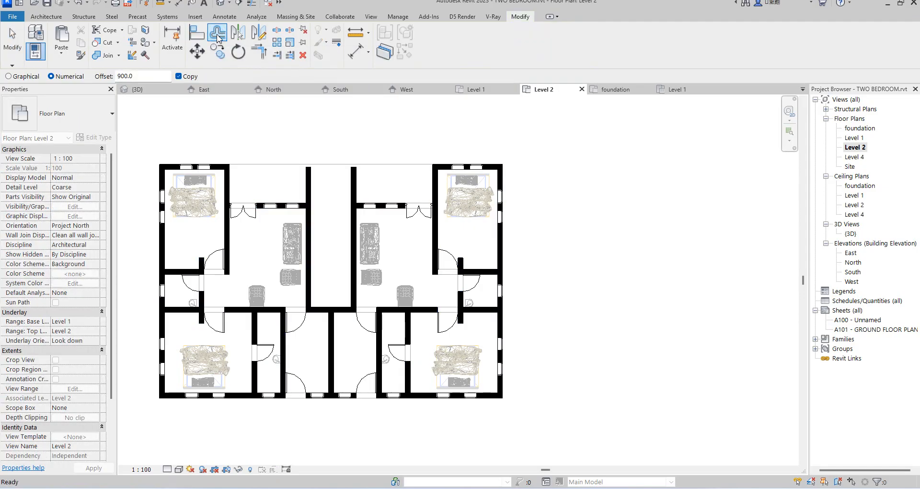
click(141, 76)
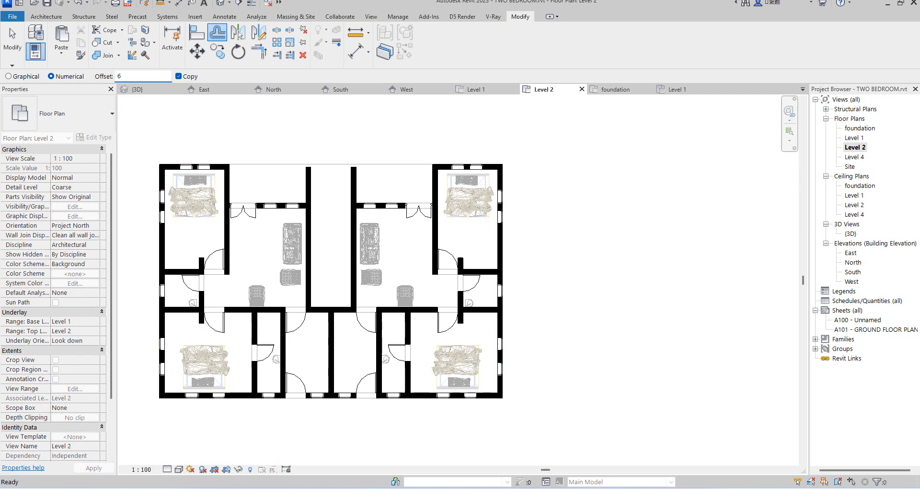
click(179, 76)
scroll(361, 267, down, 1)
scroll(374, 254, up, 2)
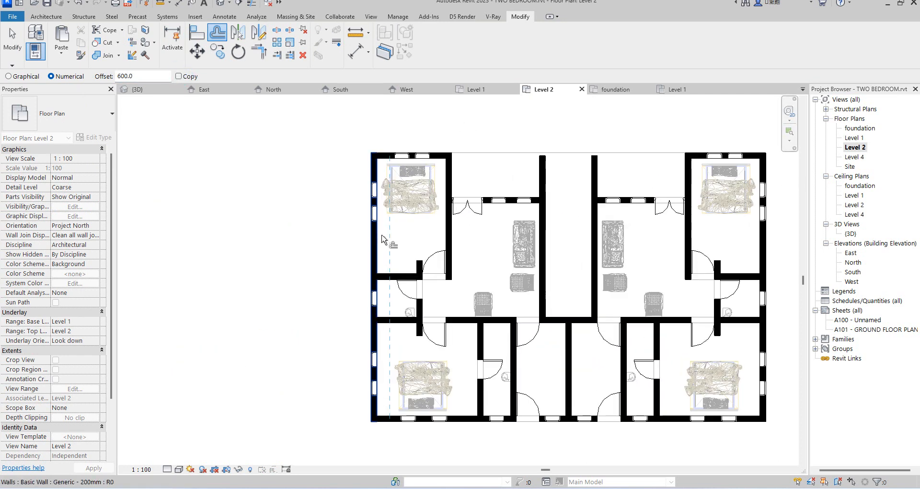
scroll(383, 238, up, 2)
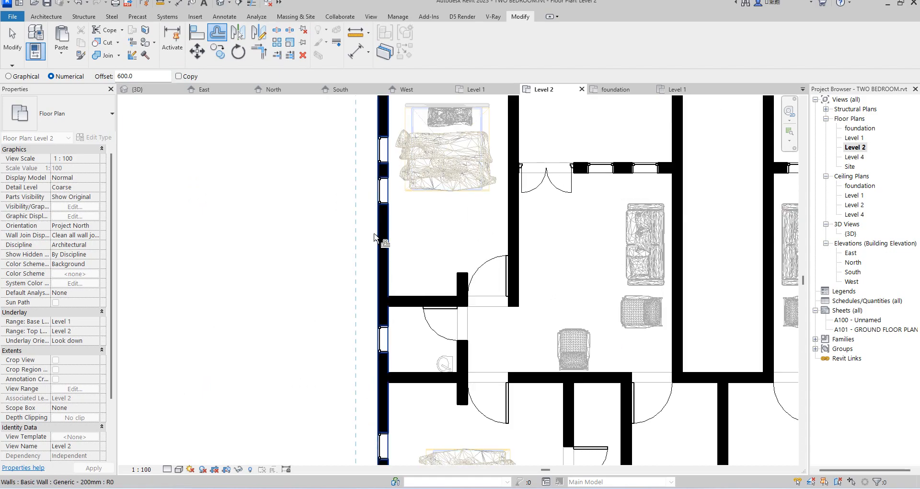
scroll(375, 232, down, 2)
scroll(391, 387, up, 2)
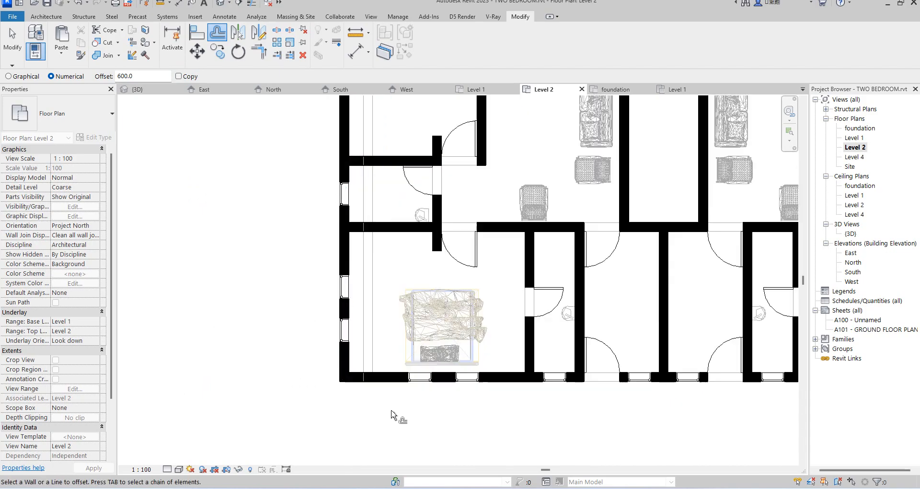
scroll(384, 381, down, 2)
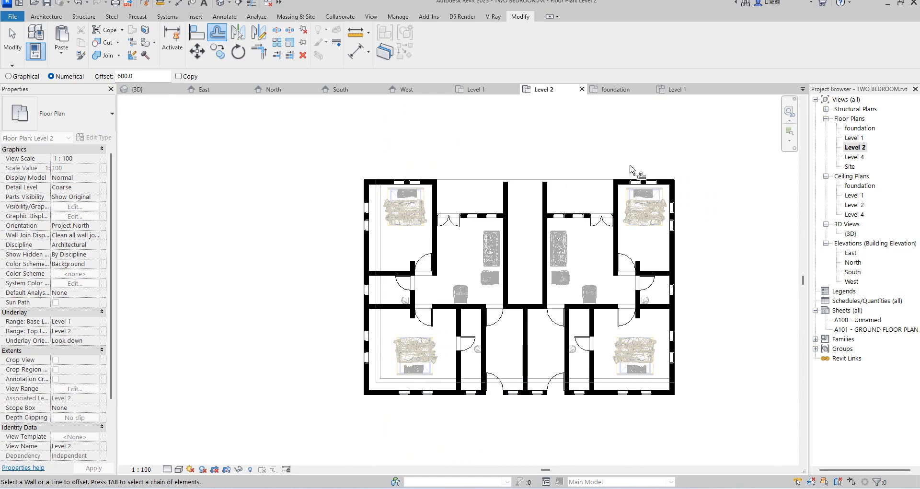
Offset the upper exterior walls of the two upper bedrooms outward by 600 mm and end the Offset command.
scroll(628, 182, up, 2)
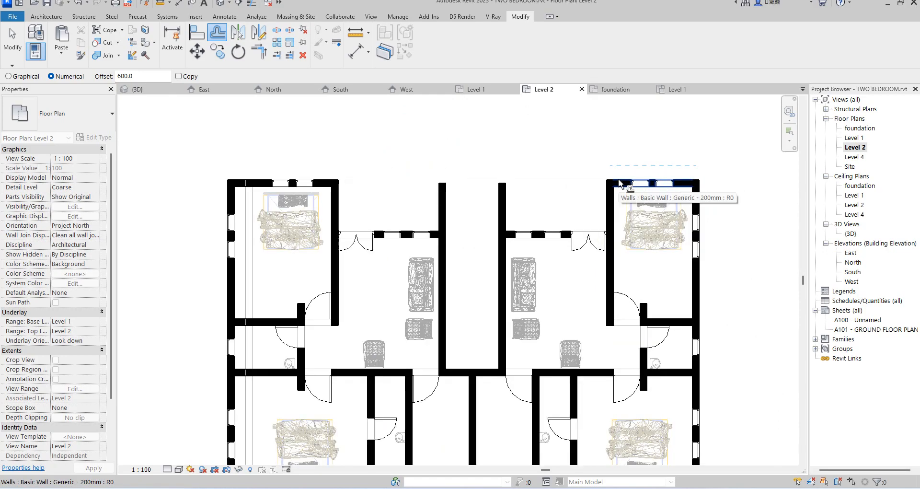
click(619, 183)
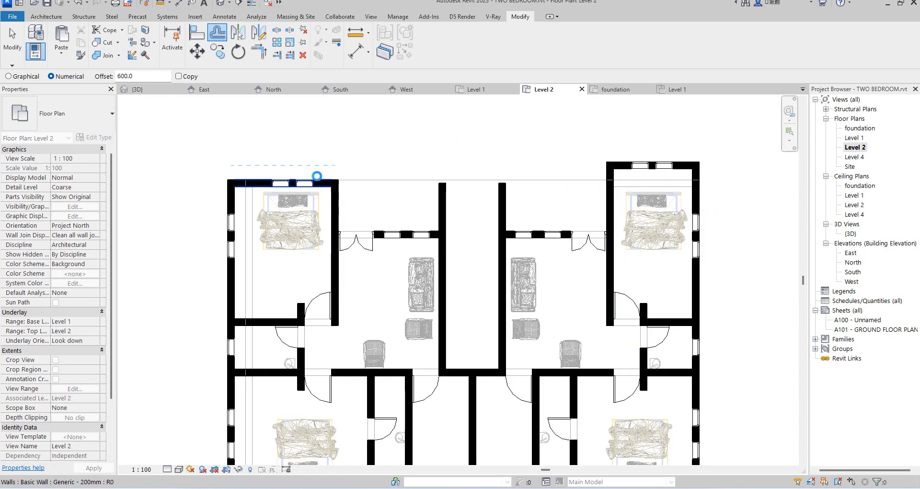
click(318, 180)
scroll(528, 178, down, 3)
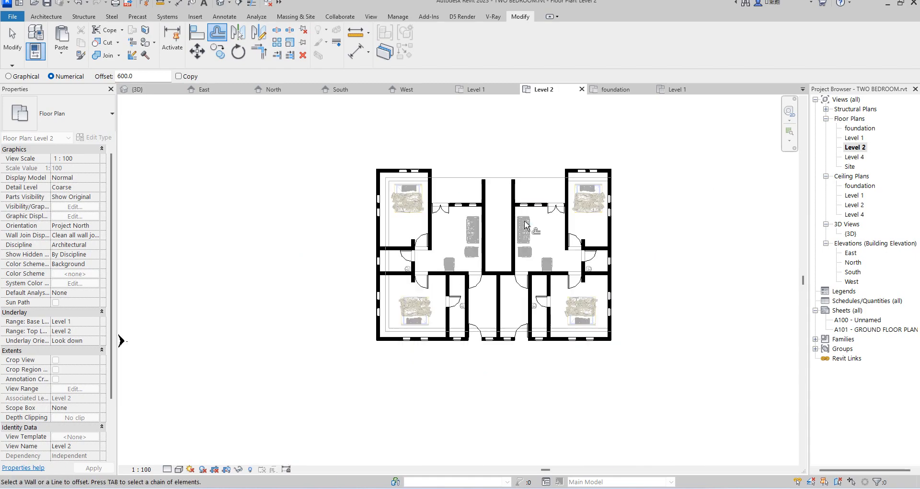
scroll(526, 224, up, 2)
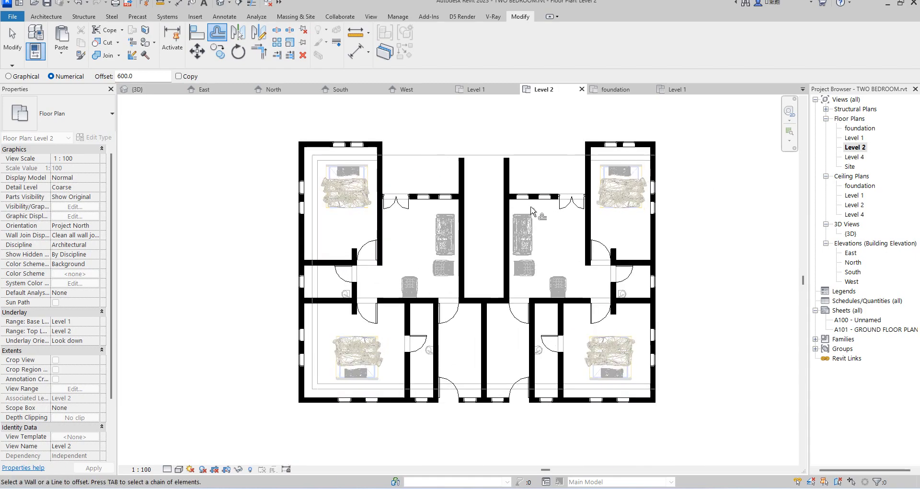
scroll(540, 211, up, 5)
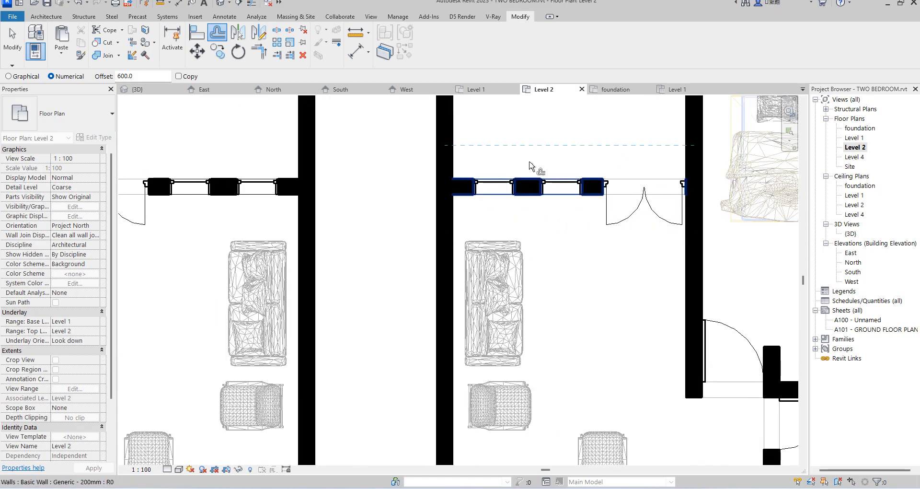
right_click(530, 142)
click(567, 148)
scroll(544, 200, down, 6)
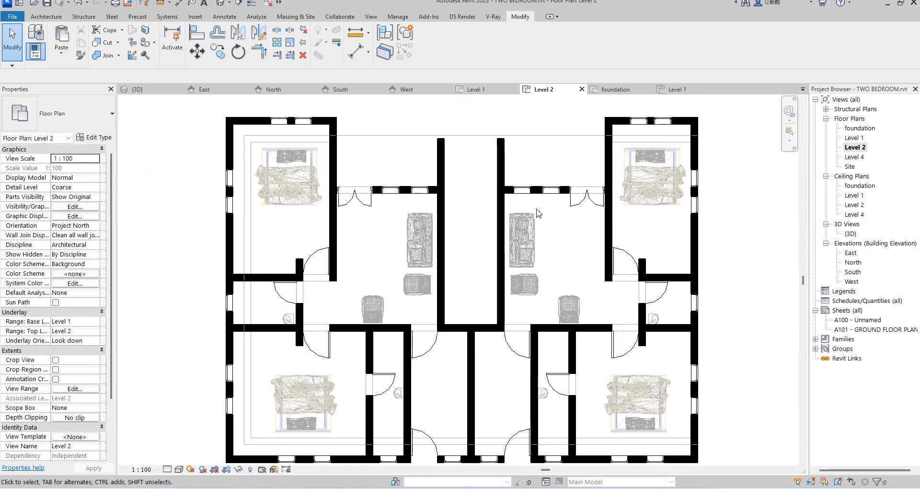
Add an aligned dimension between the left living room's window wall and the opposite wall below it.
scroll(491, 219, up, 2)
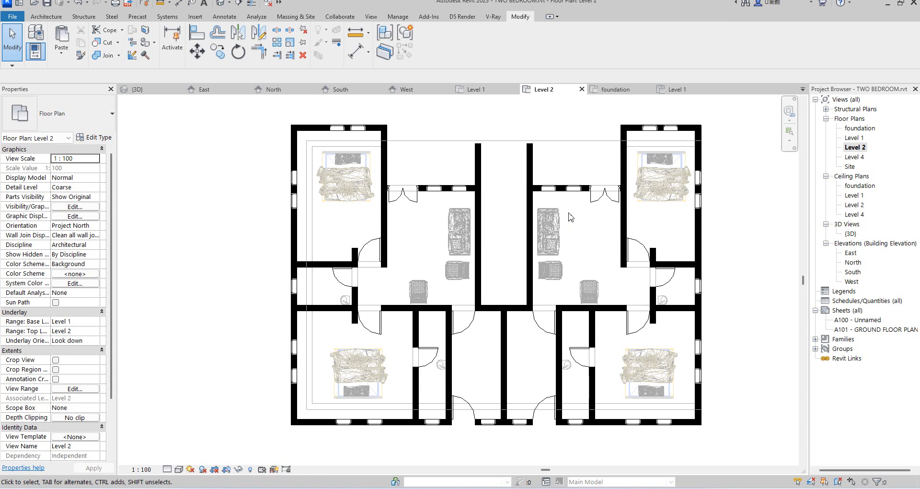
scroll(553, 199, up, 5)
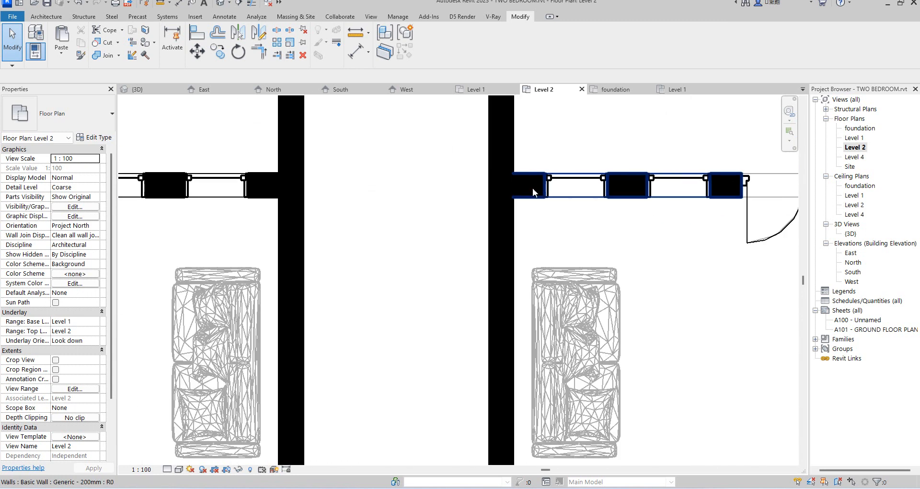
scroll(533, 191, down, 5)
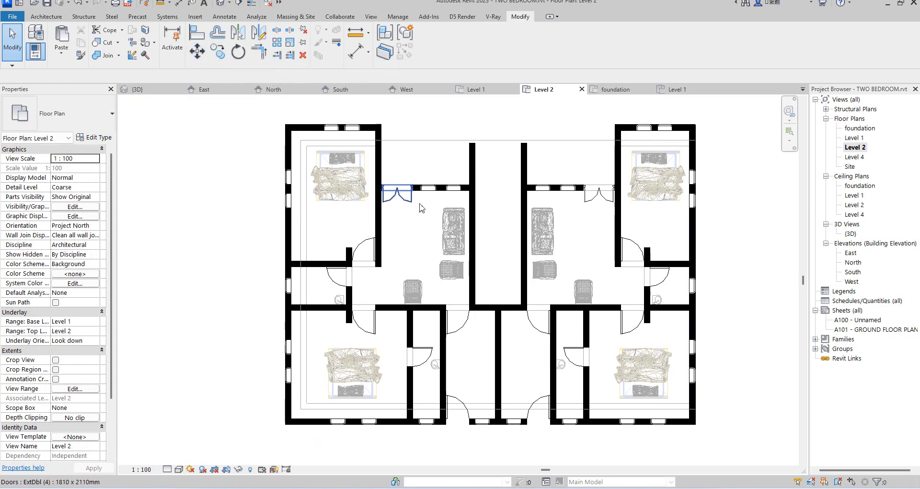
scroll(440, 192, up, 3)
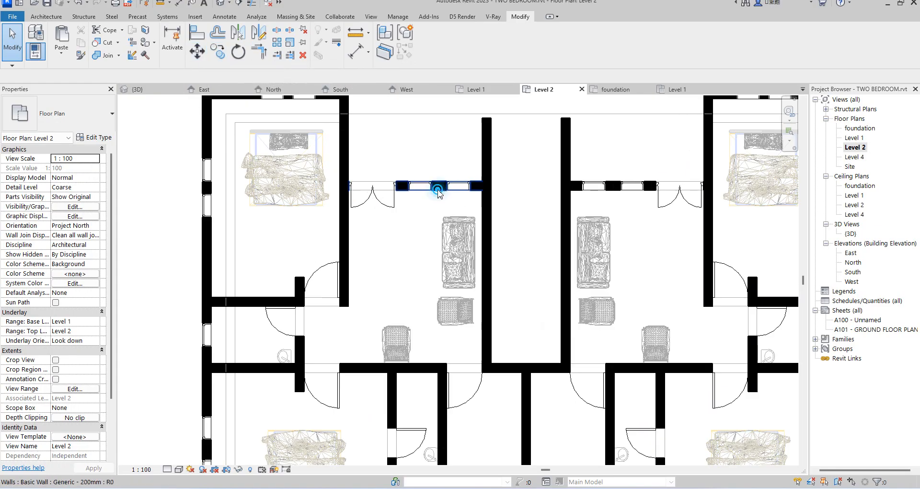
click(440, 192)
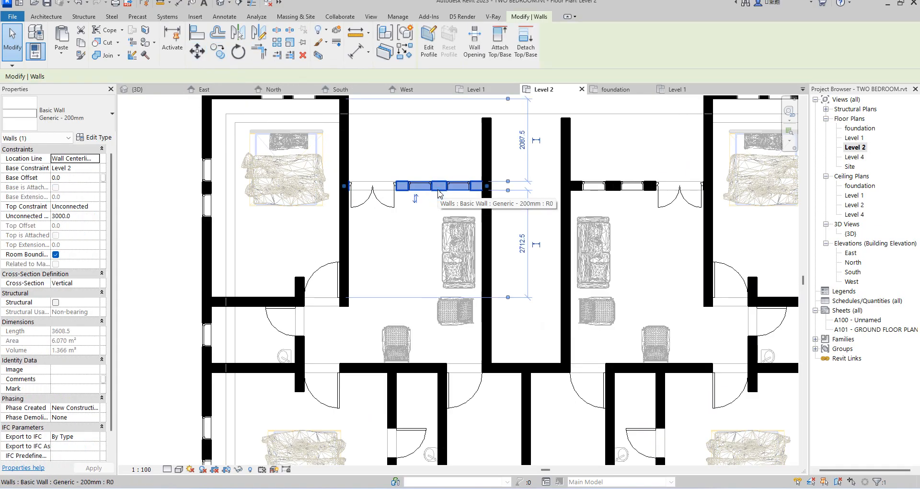
click(355, 52)
scroll(449, 197, up, 2)
click(432, 186)
click(400, 269)
scroll(404, 245, down, 3)
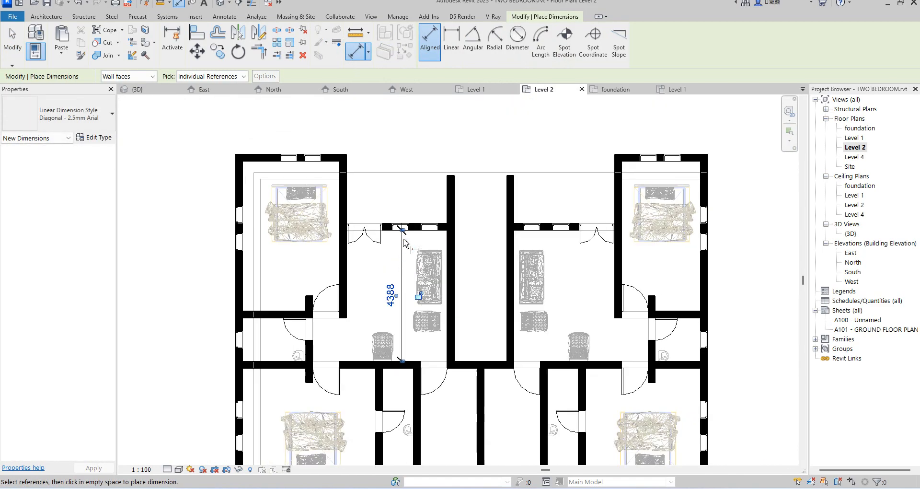
right_click(404, 203)
click(422, 202)
right_click(413, 191)
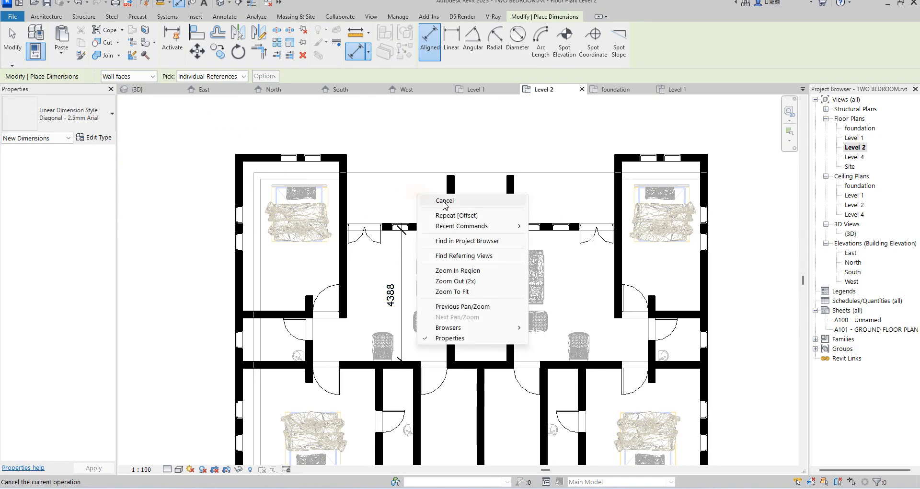
click(443, 201)
Move the left living room's window wall outward by setting its dimension to the opposite wall to 5387.5 mm.
click(429, 233)
scroll(422, 233, up, 2)
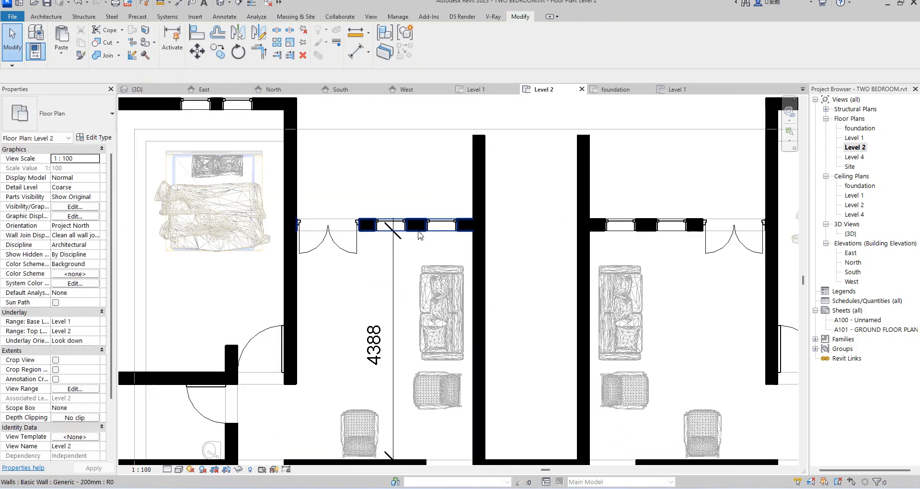
click(380, 345)
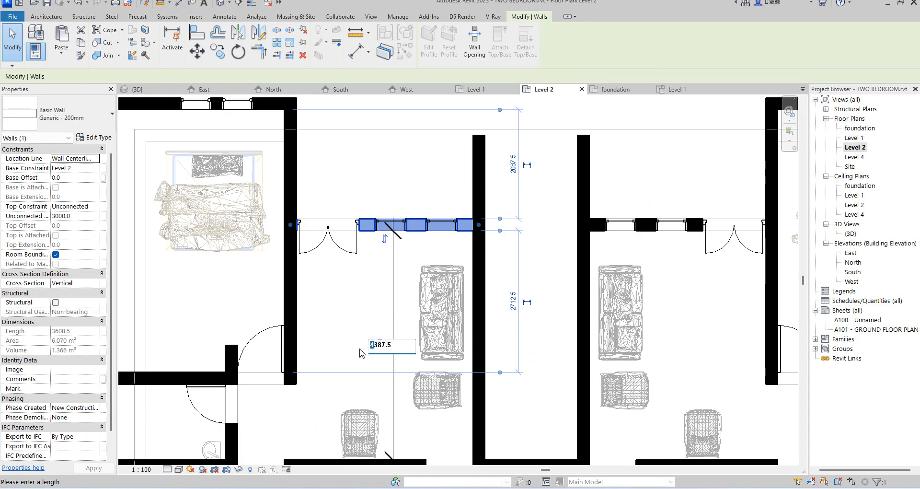
text(5)
key(Return)
scroll(362, 341, down, 2)
Align the right living room's window wall with the repositioned left one and end the Align command.
click(197, 32)
scroll(397, 249, up, 1)
scroll(397, 249, up, 1)
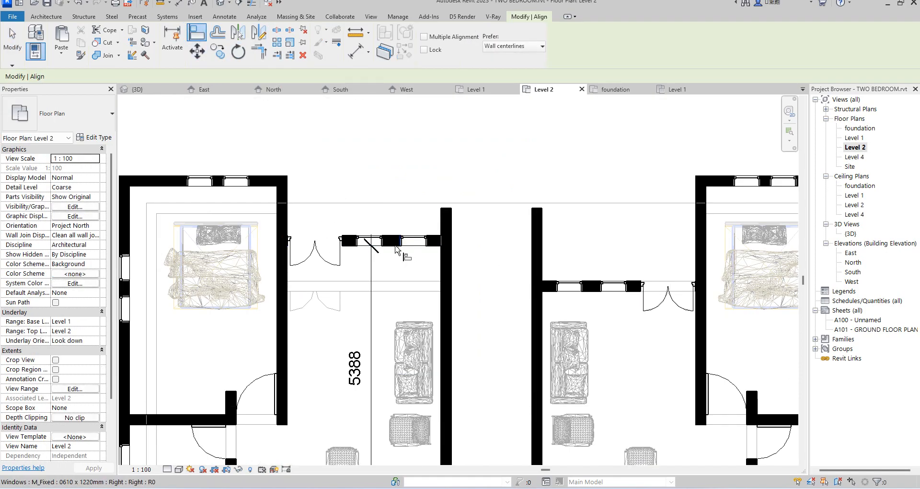
click(384, 246)
click(593, 289)
scroll(593, 283, down, 4)
right_click(598, 191)
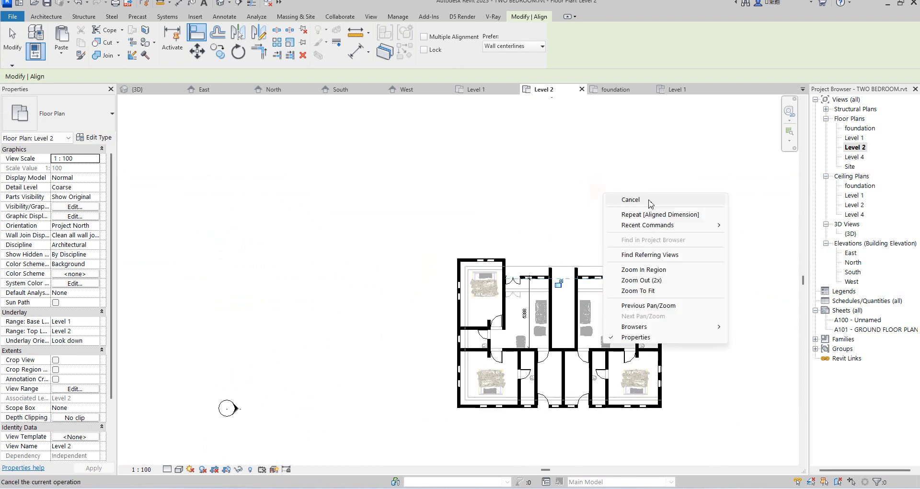
click(644, 200)
right_click(566, 190)
click(568, 192)
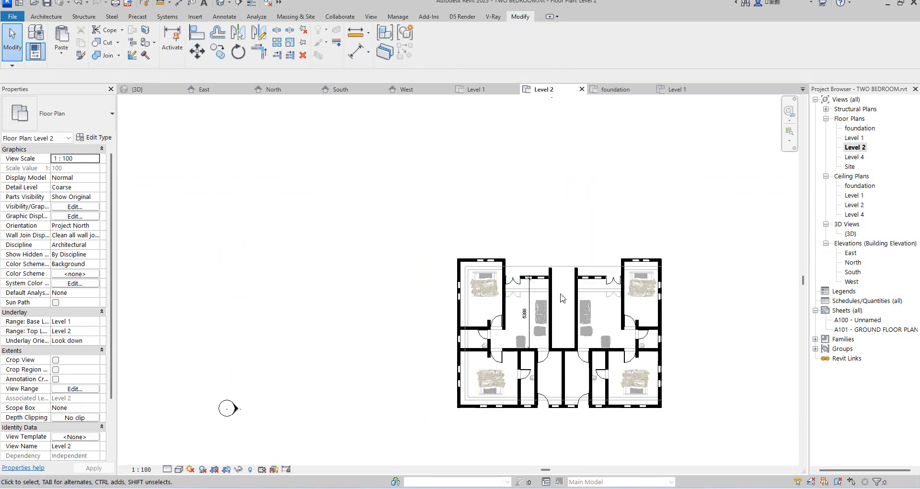
Start an architectural floor on Level 2 and duplicate its type as Generic 200mm 3.
scroll(566, 299, up, 1)
scroll(565, 296, up, 1)
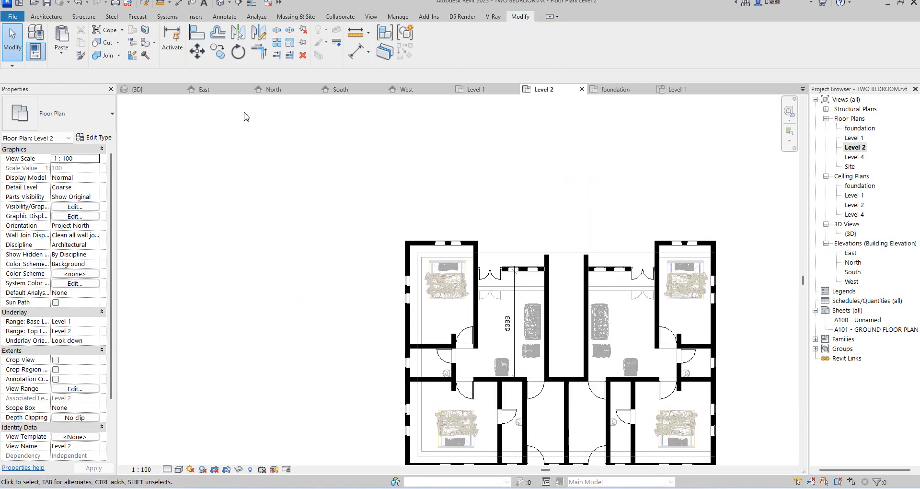
click(46, 17)
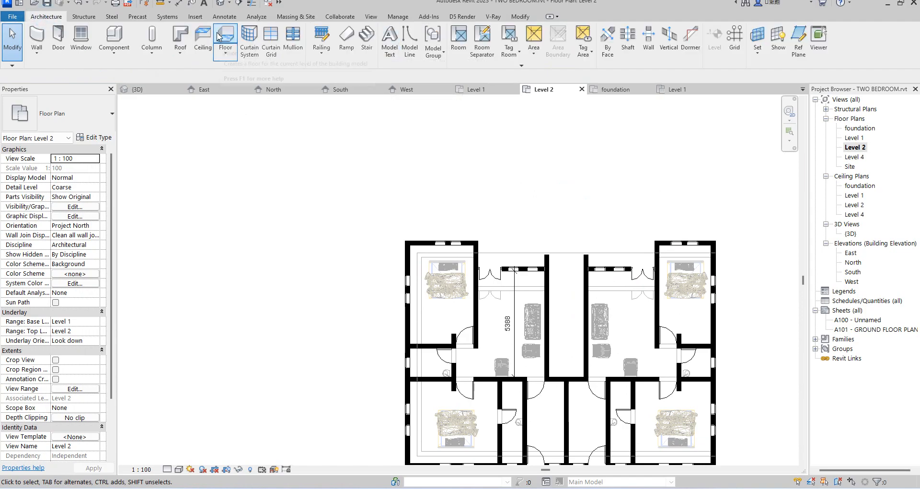
click(224, 55)
click(247, 73)
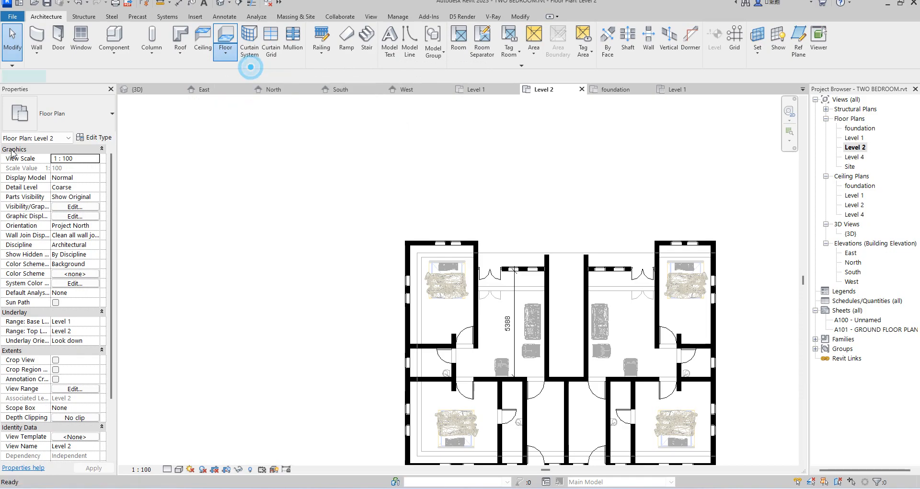
click(99, 137)
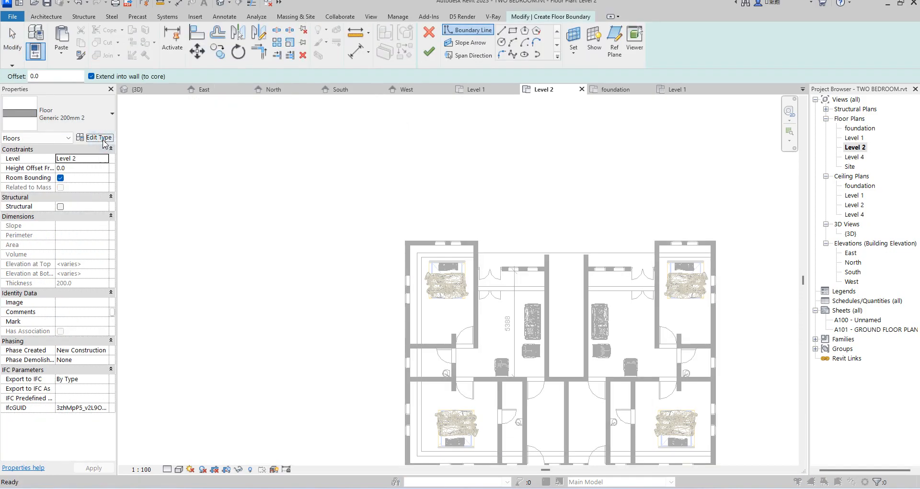
click(451, 78)
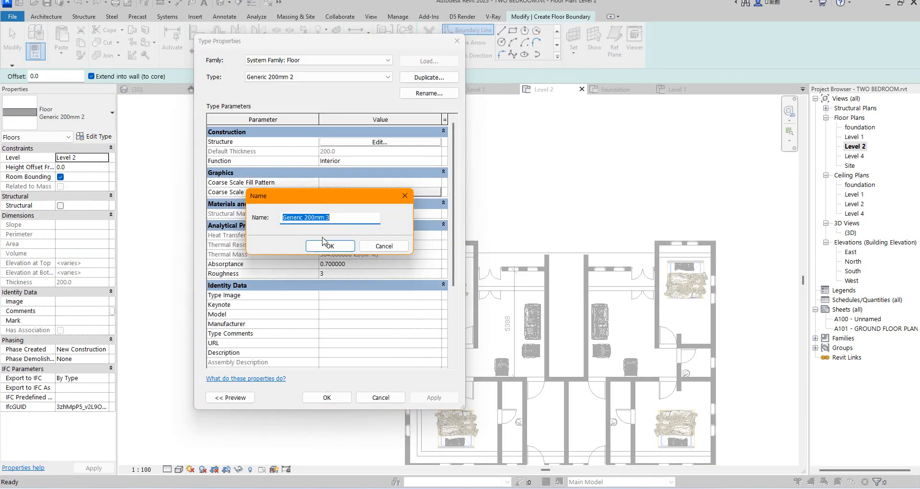
click(331, 245)
Set the structure layer thickness of the new floor type to 150 mm and accept the type properties.
click(379, 142)
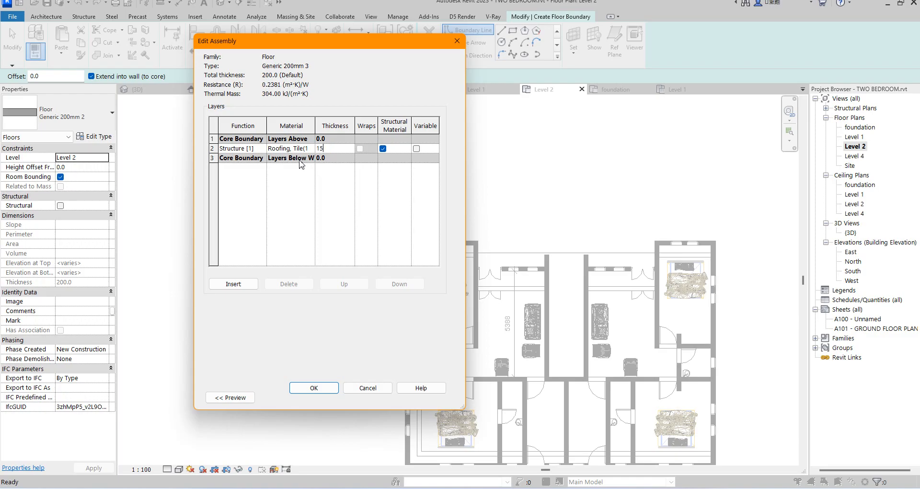
click(325, 389)
click(347, 398)
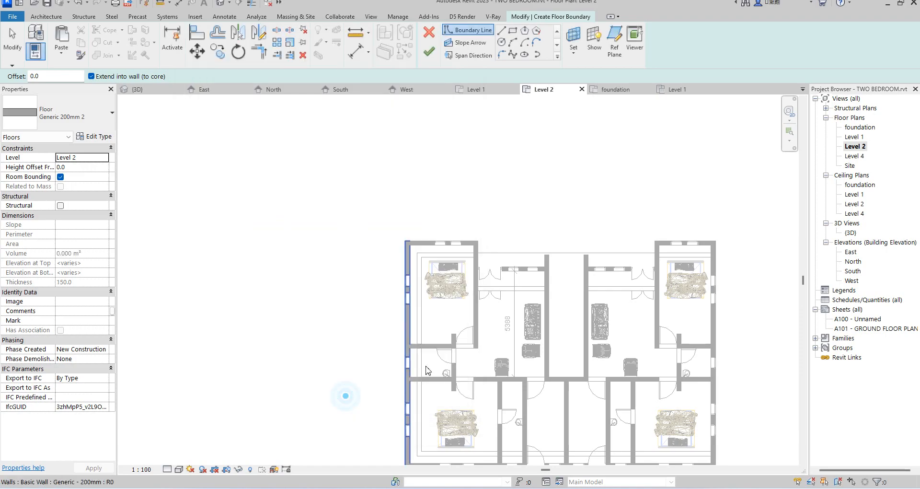
Sketch a rectangular floor boundary between opposite outer corners of the Level 2 exterior walls, finish the floor and deselect it.
click(514, 33)
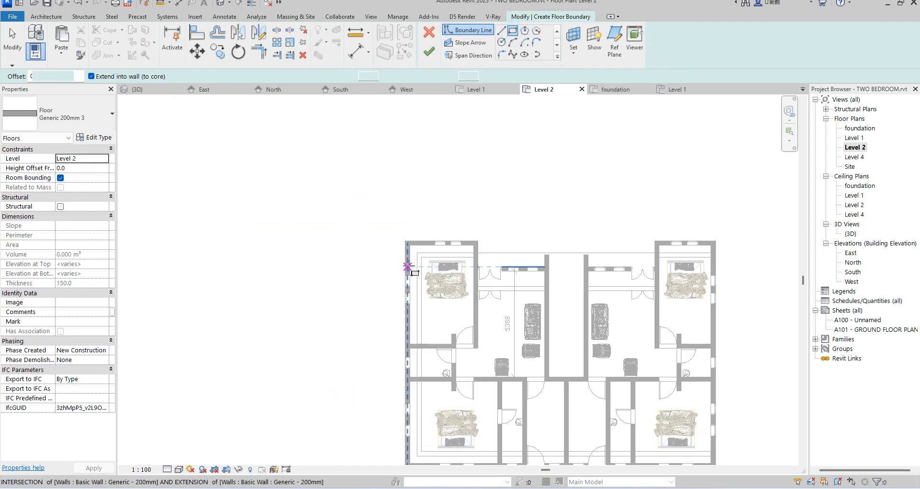
click(406, 241)
scroll(531, 400, down, 2)
scroll(581, 360, up, 5)
click(595, 336)
scroll(592, 369, down, 5)
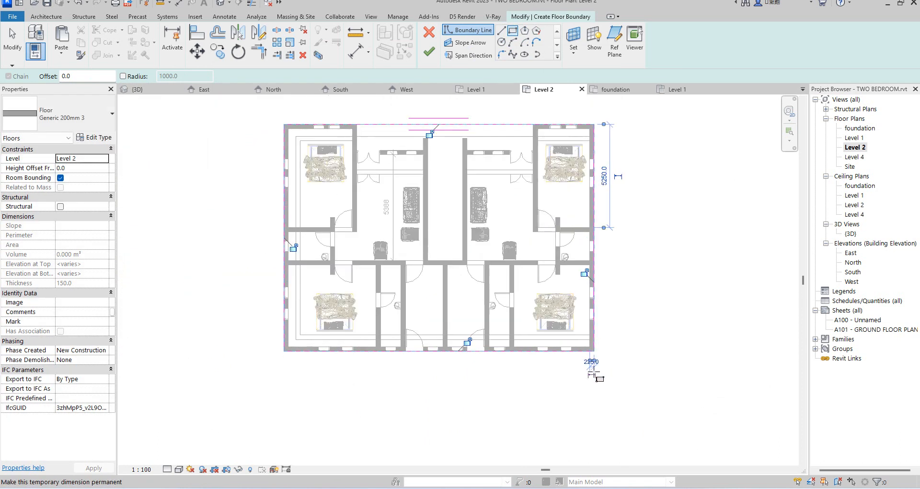
click(429, 51)
scroll(532, 389, up, 2)
scroll(535, 390, up, 2)
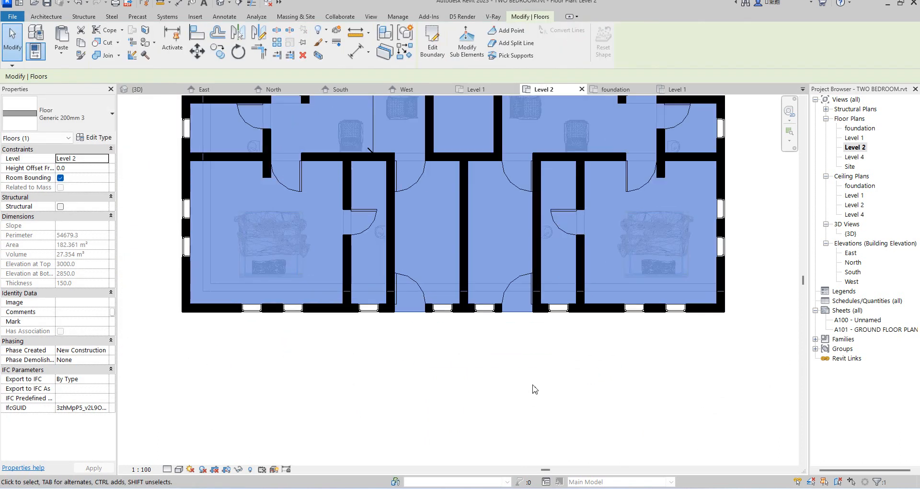
scroll(513, 338, down, 3)
scroll(499, 331, up, 3)
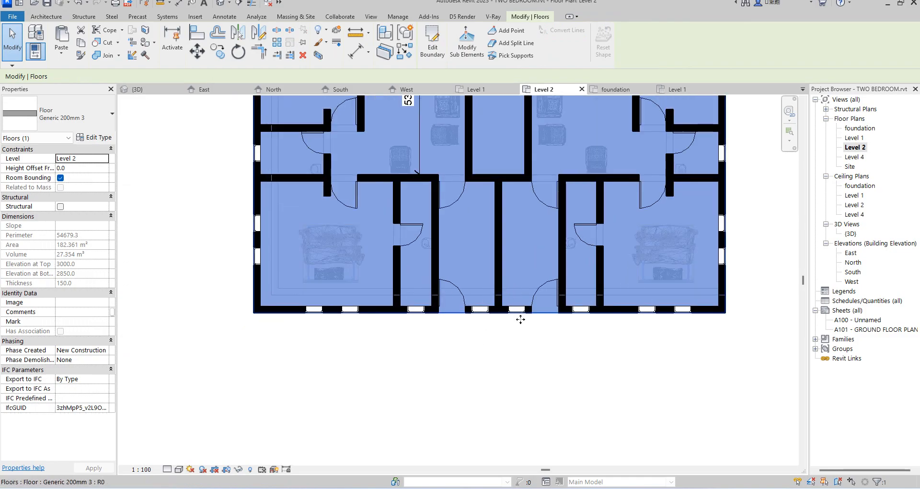
scroll(475, 317, up, 2)
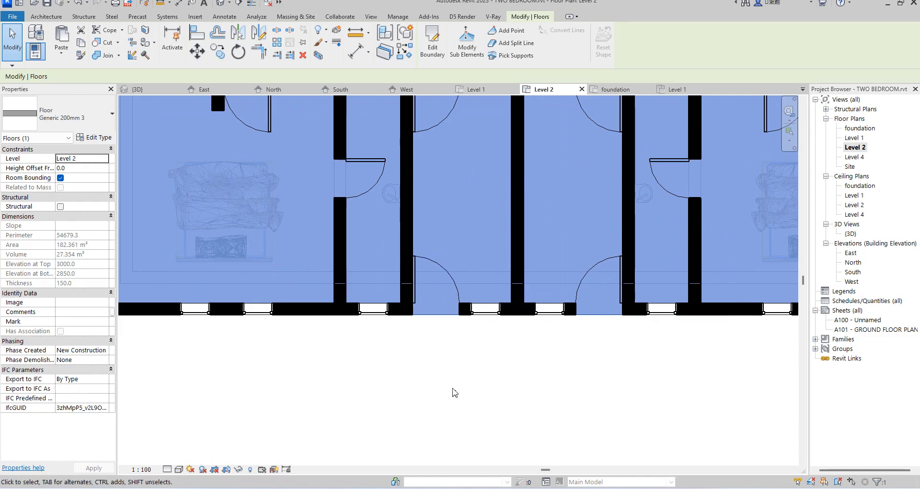
scroll(605, 309, down, 4)
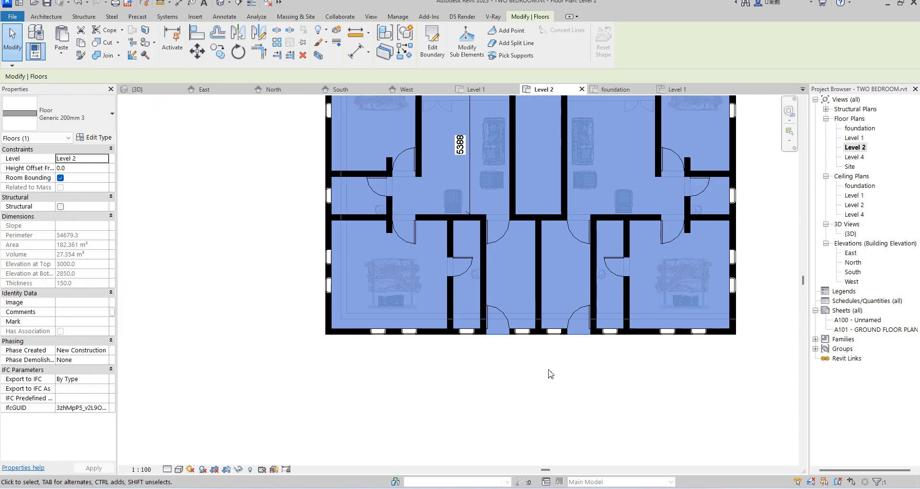
click(261, 309)
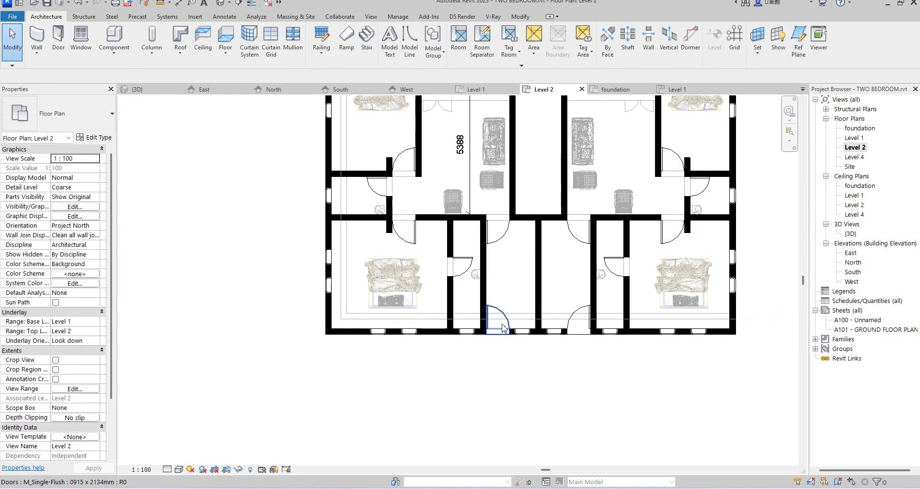
Draw a Generic - 200mm wall across both entrance passages along the underlaid ground-floor wall, and shorten the middle partition to end at it.
scroll(470, 320, up, 5)
click(460, 282)
scroll(438, 380, down, 4)
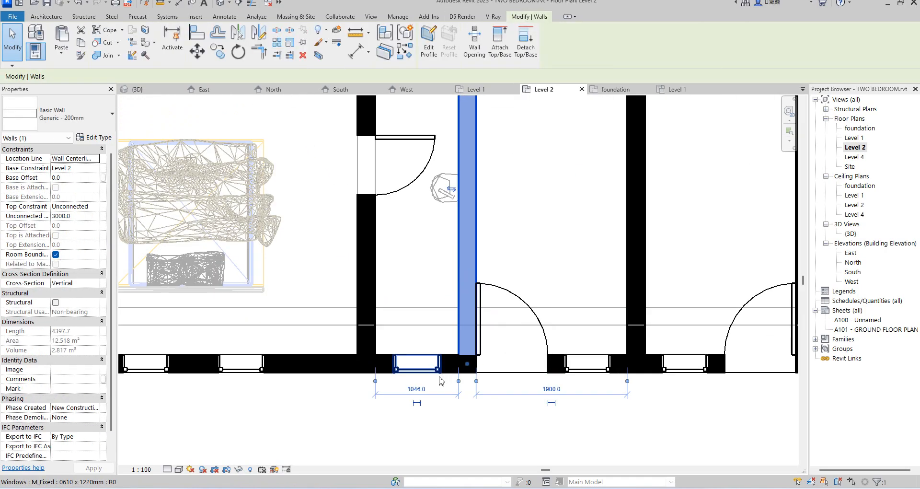
scroll(441, 358, up, 3)
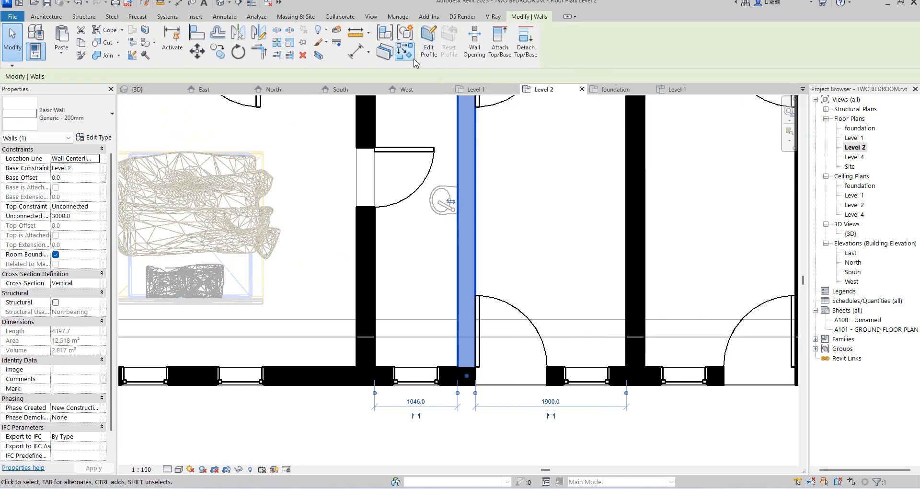
key(c)
key(s)
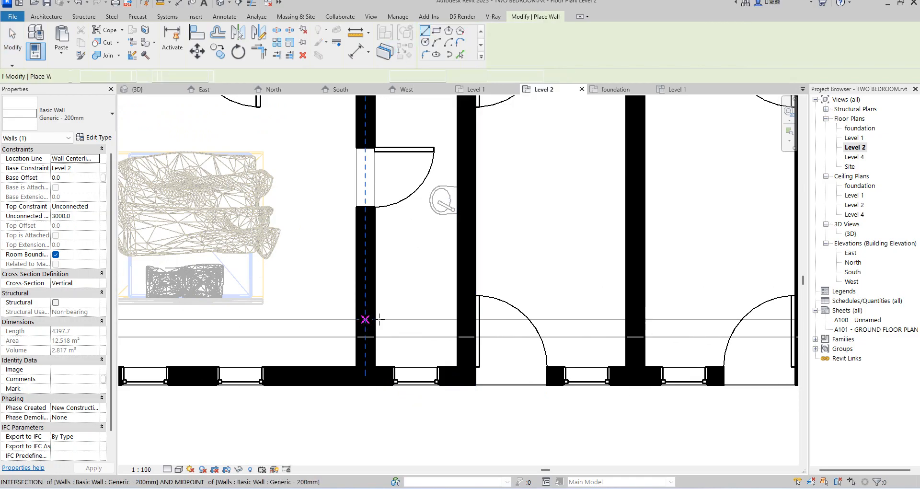
click(371, 331)
scroll(413, 330, down, 3)
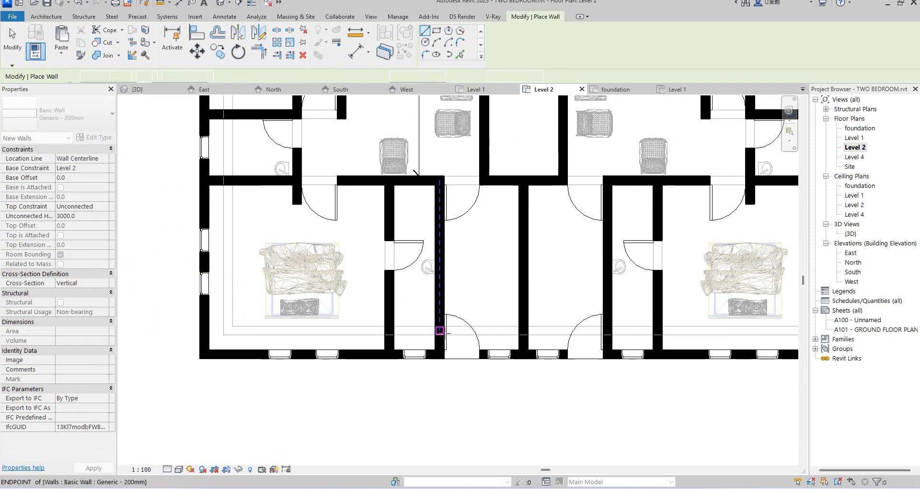
scroll(441, 331, up, 3)
click(434, 331)
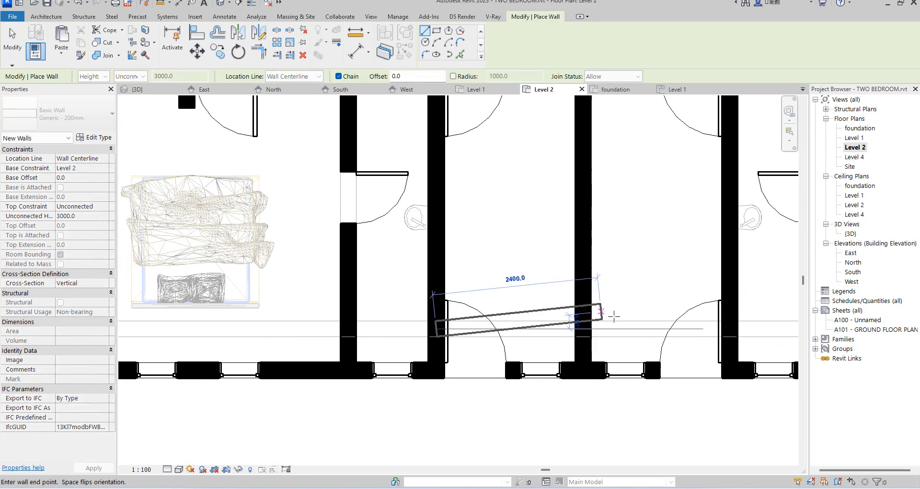
scroll(619, 311, down, 3)
scroll(671, 335, up, 3)
scroll(671, 331, up, 1)
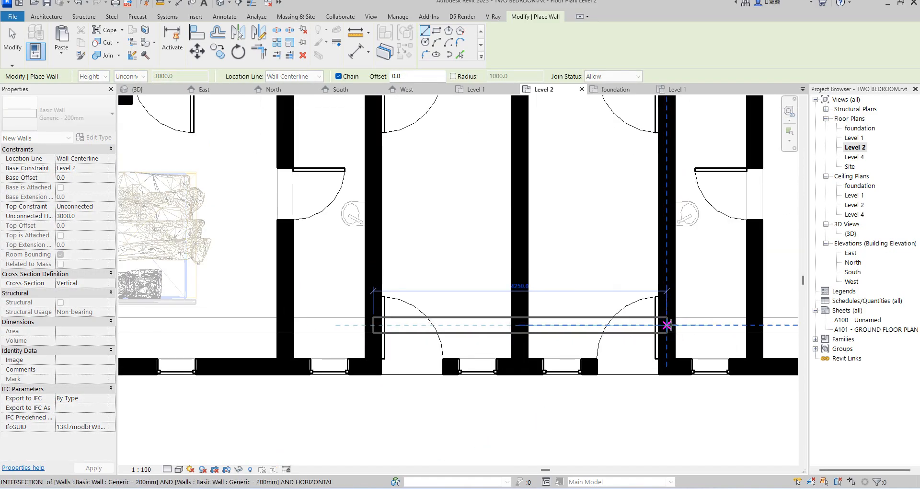
click(668, 326)
key(Escape)
key(Escape)
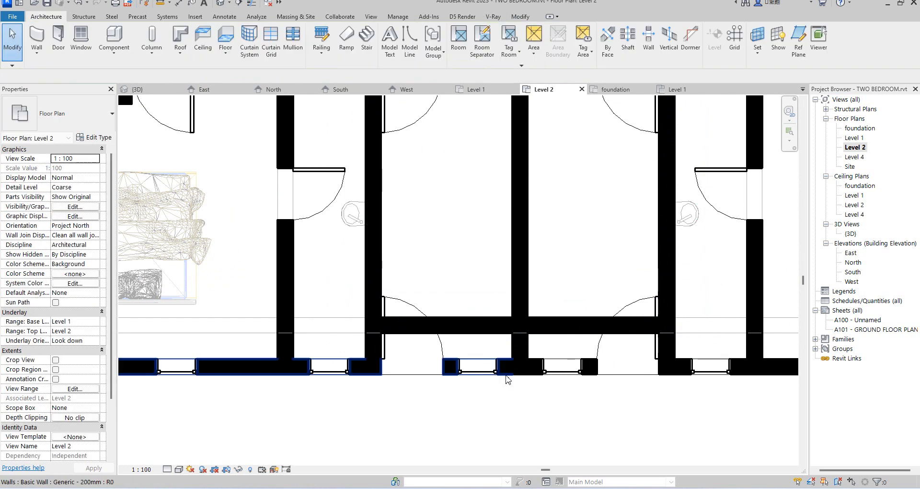
click(518, 342)
drag(520, 369, 520, 325)
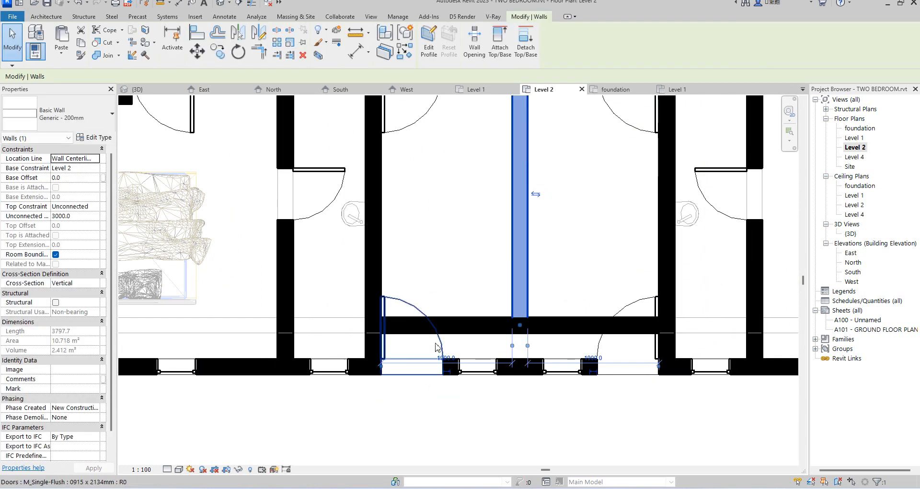
Select the two entrance doors and the two windows between them in the outer wall.
click(435, 342)
ctrl+click(469, 368)
ctrl+click(572, 370)
ctrl+click(602, 338)
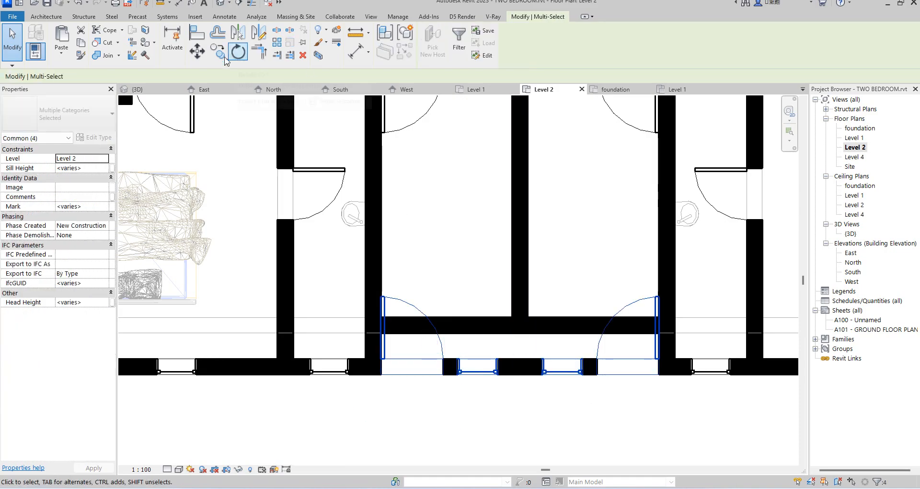
click(216, 52)
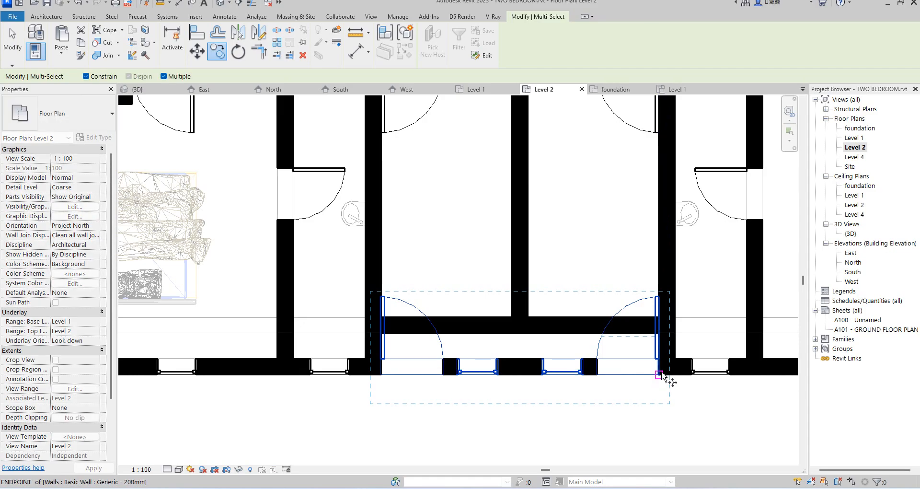
click(662, 360)
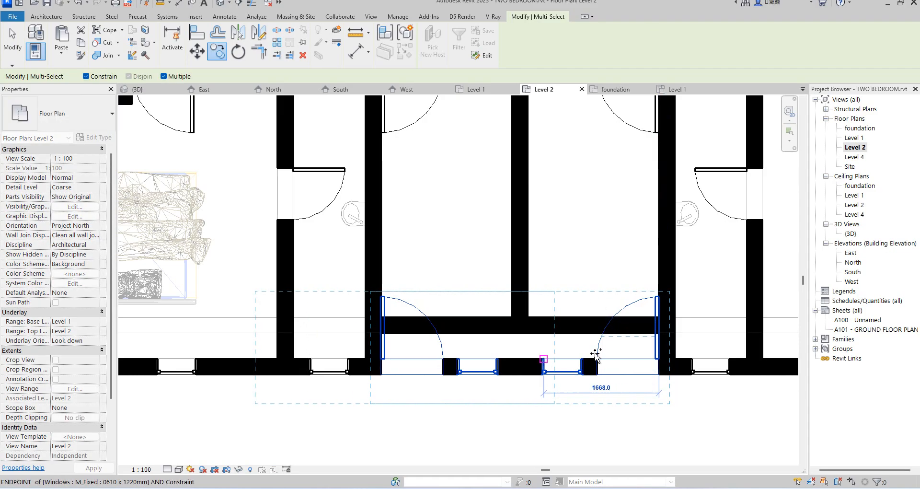
key(Escape)
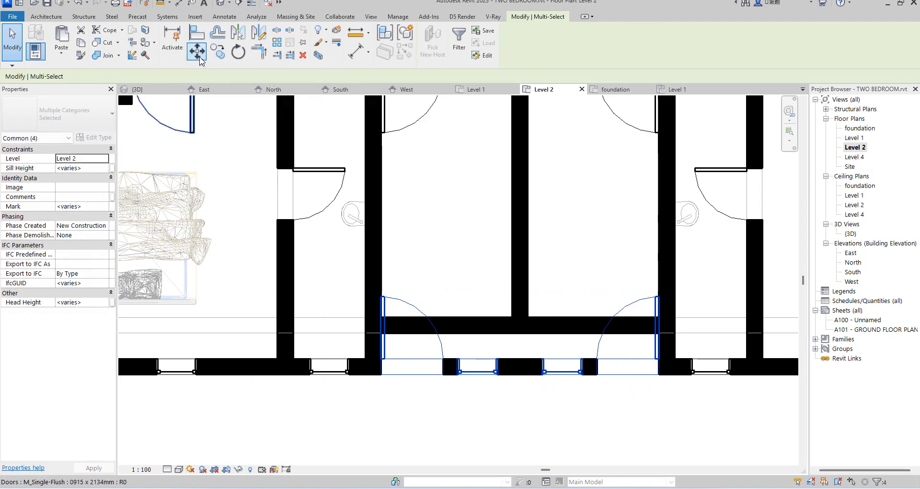
Copy the selected doors and windows straight up into the new passage wall with Constrain turned off.
click(217, 51)
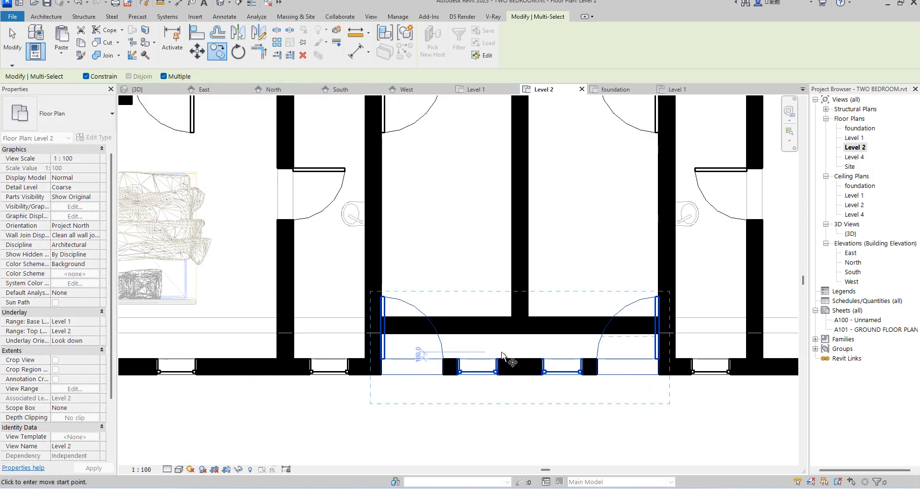
click(500, 386)
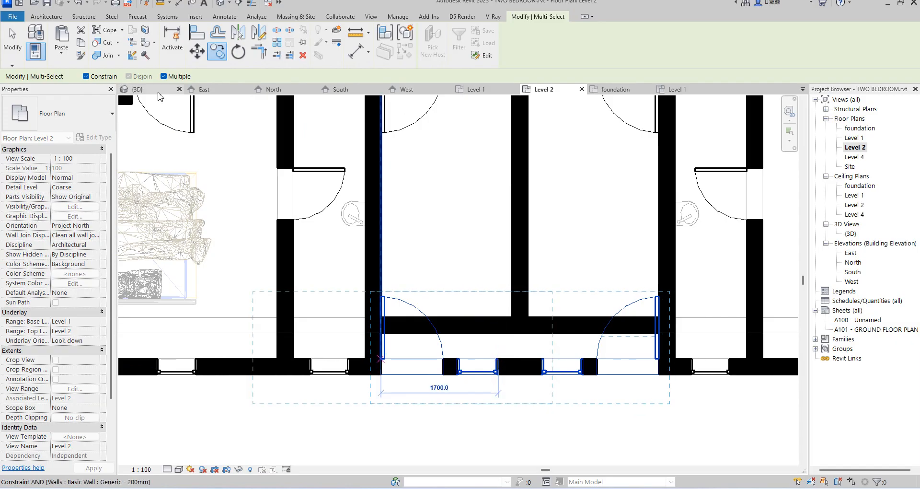
click(85, 76)
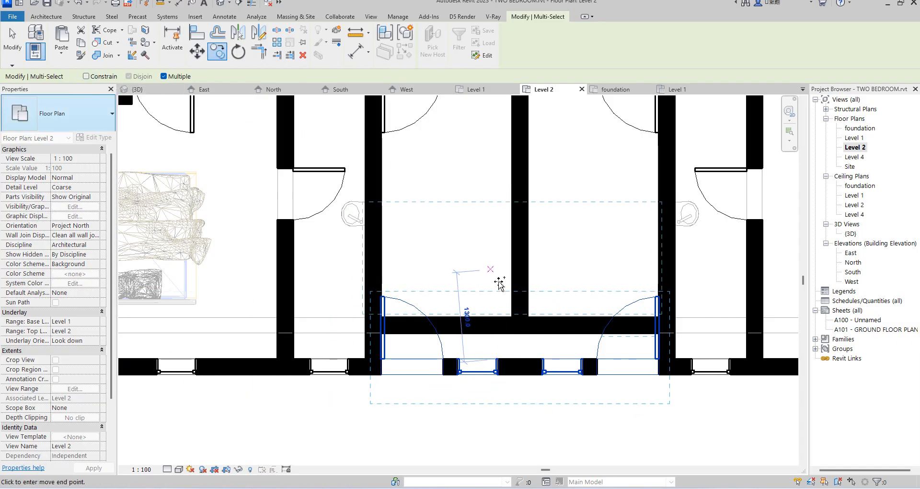
click(500, 318)
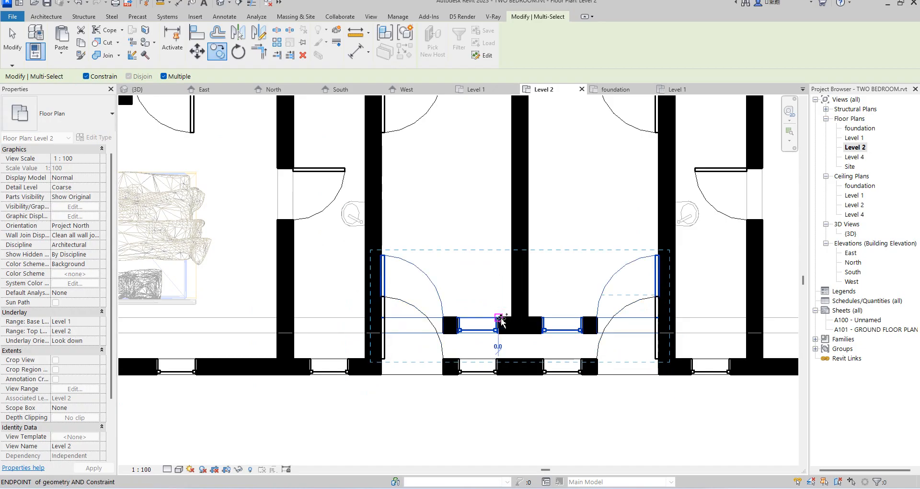
click(536, 381)
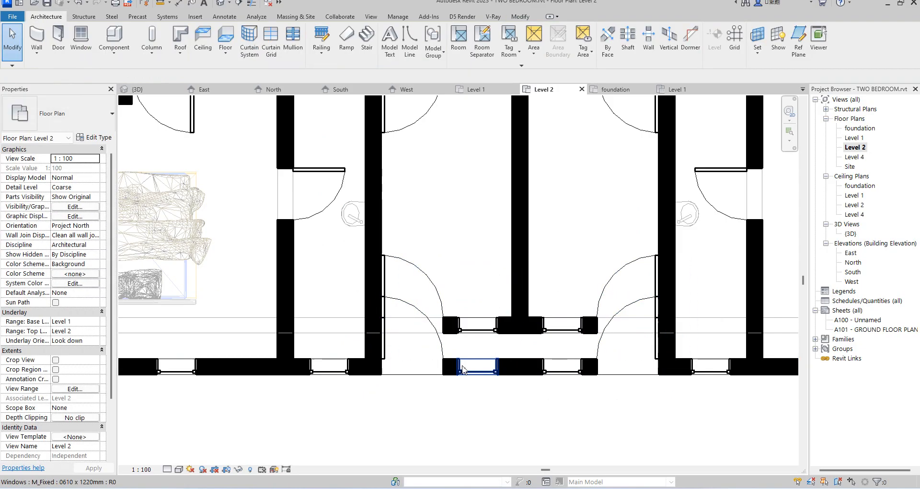
Delete the original two entrance doors and two windows from the outer wall below the new passage wall.
click(446, 355)
key(Delete)
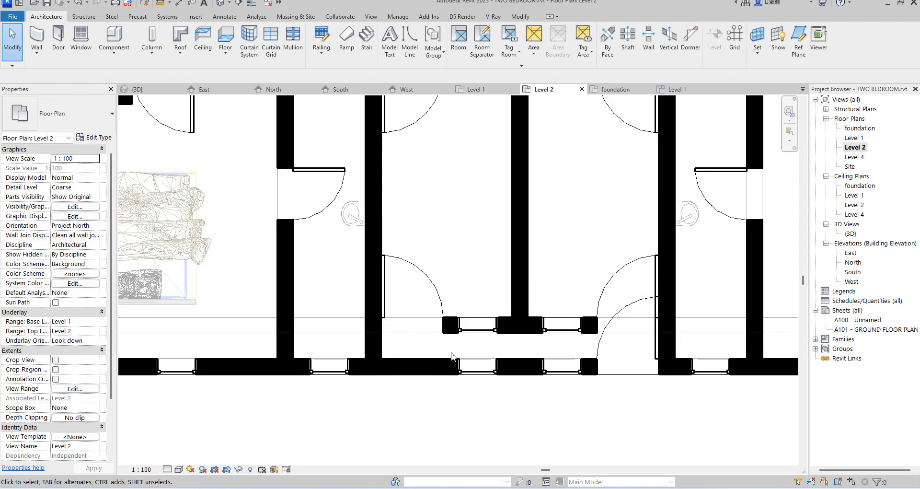
click(479, 369)
key(Delete)
click(561, 370)
key(Delete)
click(655, 352)
key(Delete)
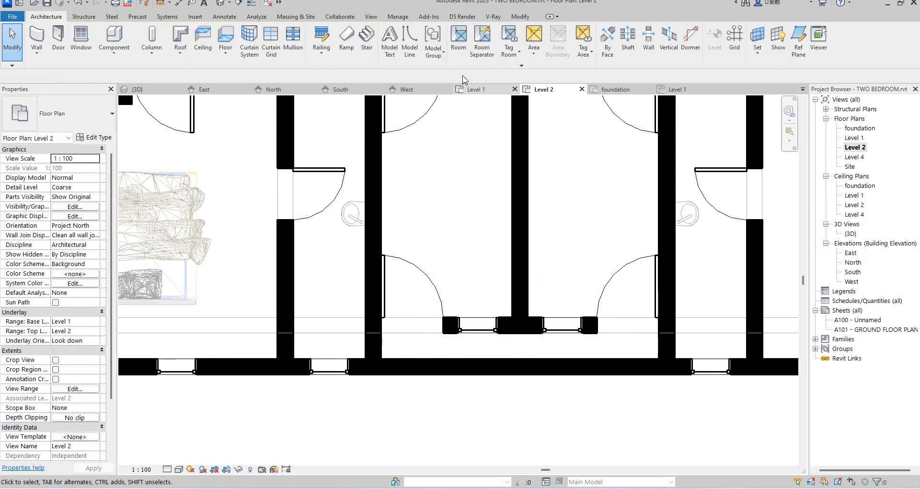
Split the outer wall midway between the two entrance passages, in line with the middle partition.
click(518, 17)
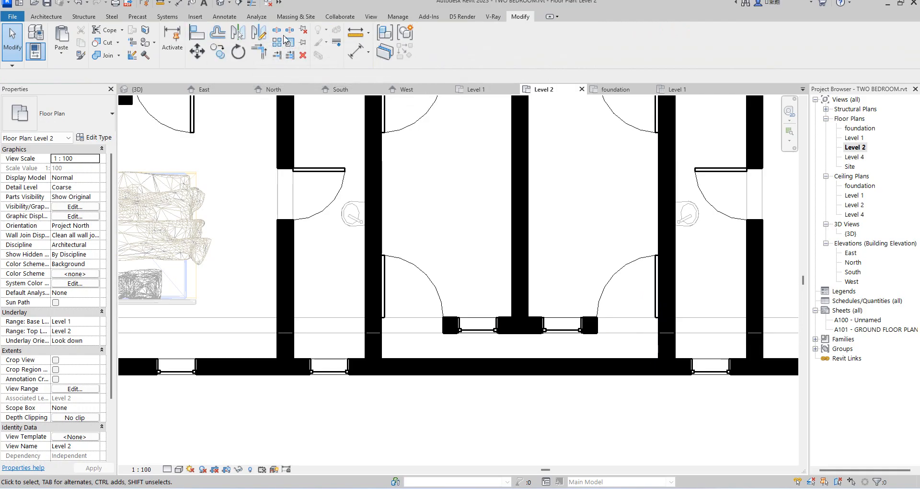
click(278, 32)
click(515, 367)
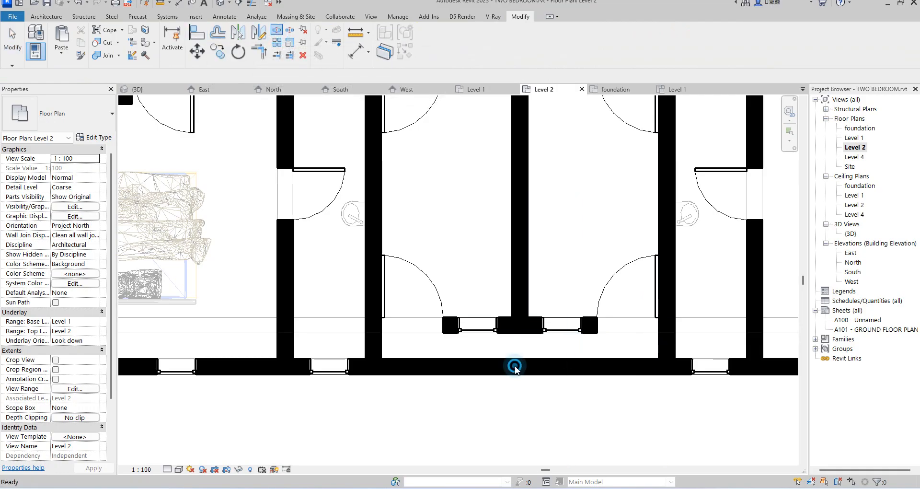
Shorten the right-hand half of the split outer wall back to the side wall of the entrance passage.
key(Escape)
click(527, 370)
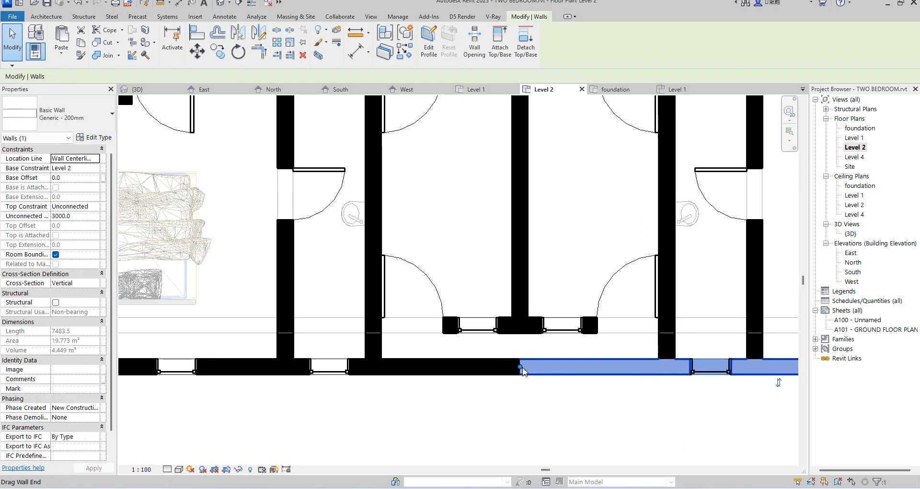
drag(521, 367, 615, 367)
drag(701, 366, 666, 367)
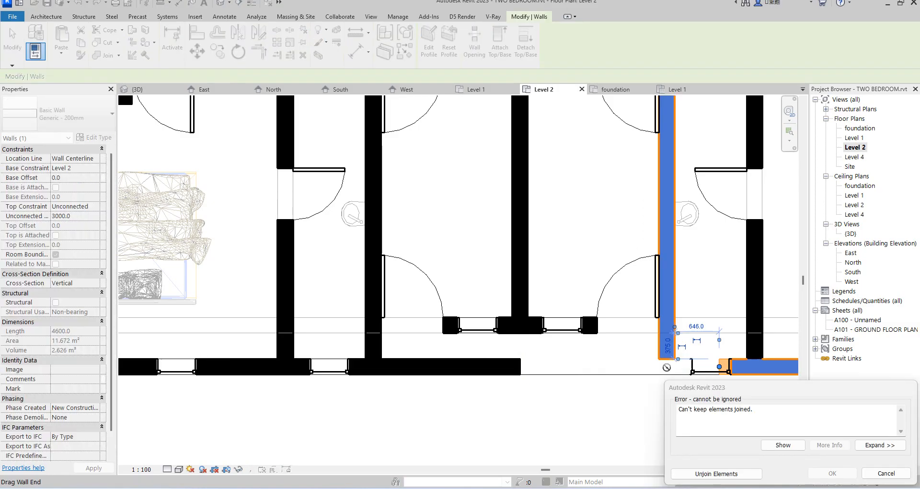
click(887, 473)
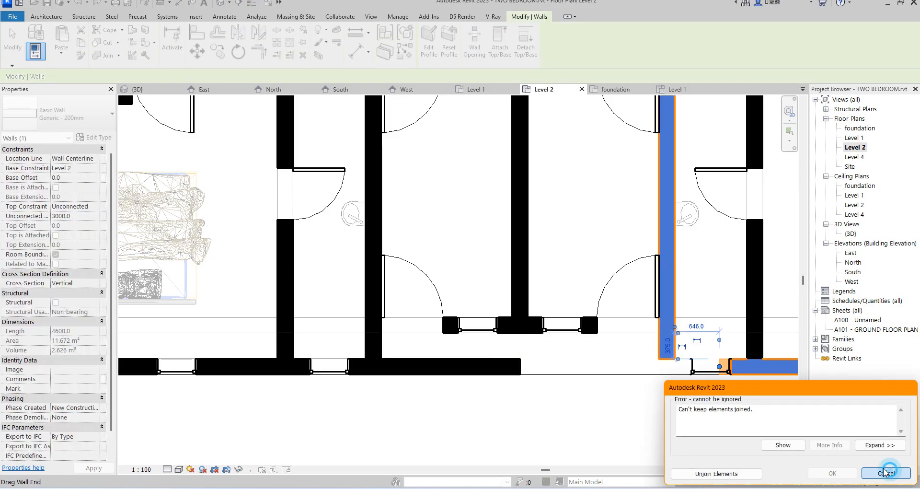
key(r)
key(s)
Shorten the left-hand half of the split outer wall back to the opposite side wall of the entrance passage.
click(469, 377)
drag(520, 368, 374, 367)
click(462, 421)
scroll(521, 320, down, 1)
scroll(523, 323, down, 4)
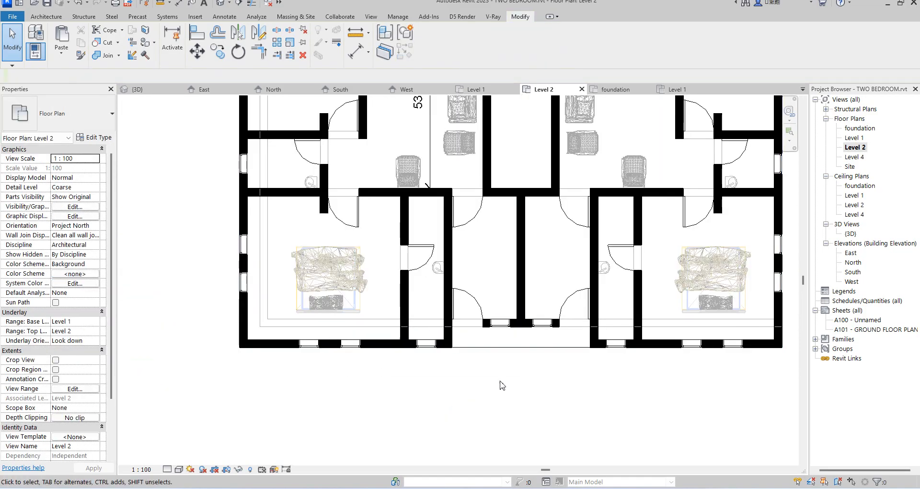
Extend the two parallel partition walls between the living rooms outward to the floor's upper edge.
scroll(535, 185, up, 2)
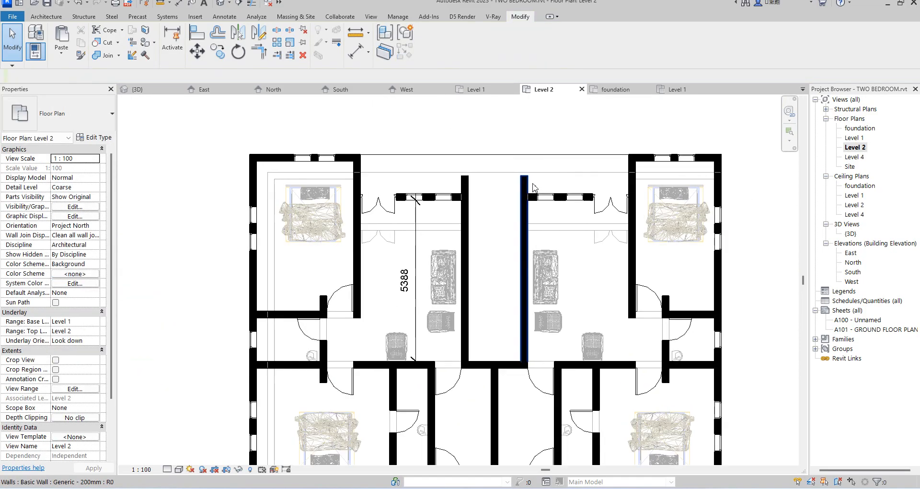
click(527, 185)
drag(525, 177, 525, 155)
click(466, 180)
drag(464, 177, 464, 154)
Edit the Level 2 floor boundary and sketch a projecting rectangle about 9442 by 659 mm between the upper bedroom walls.
scroll(465, 292, down, 2)
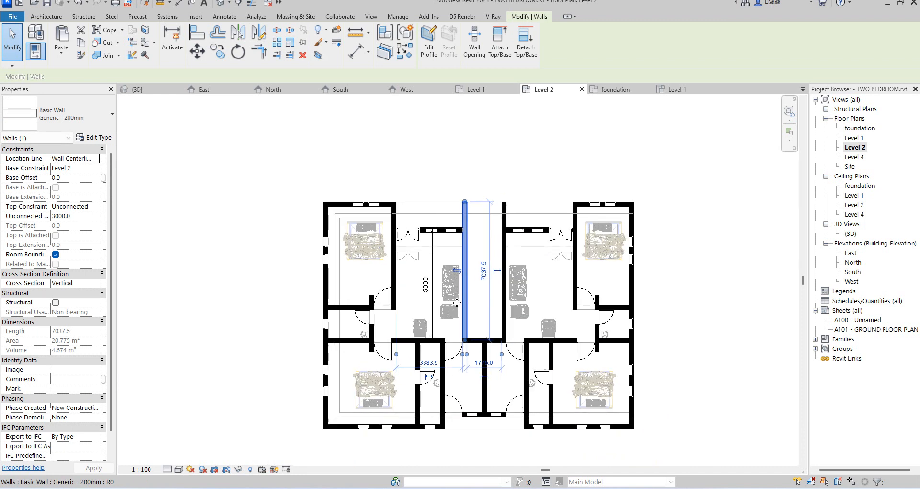
click(440, 204)
scroll(539, 240, up, 2)
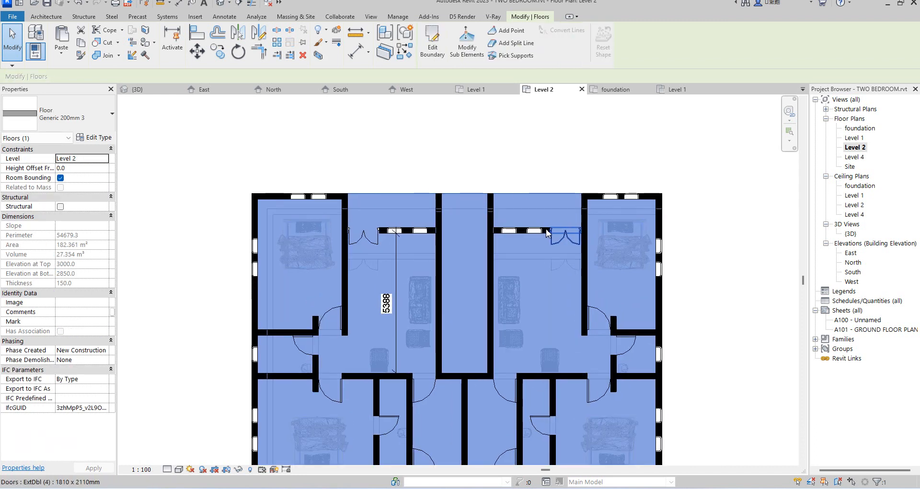
click(431, 45)
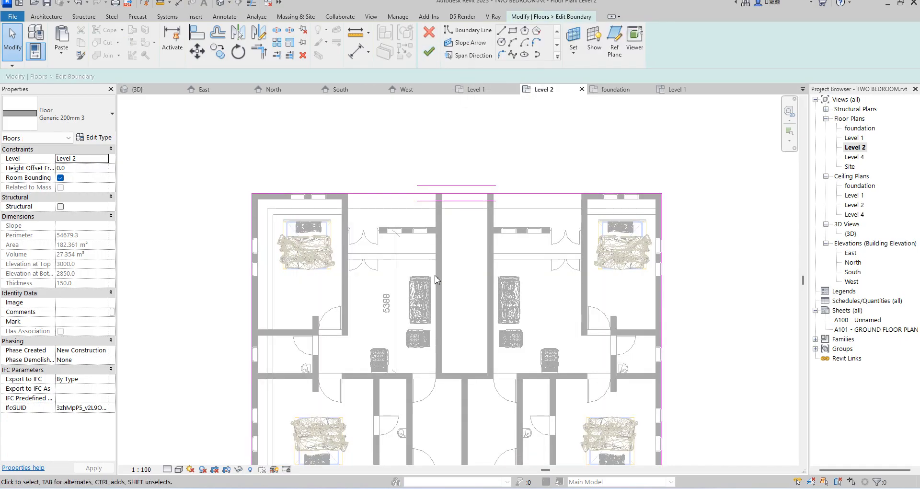
click(513, 30)
scroll(348, 194, up, 1)
scroll(347, 194, up, 1)
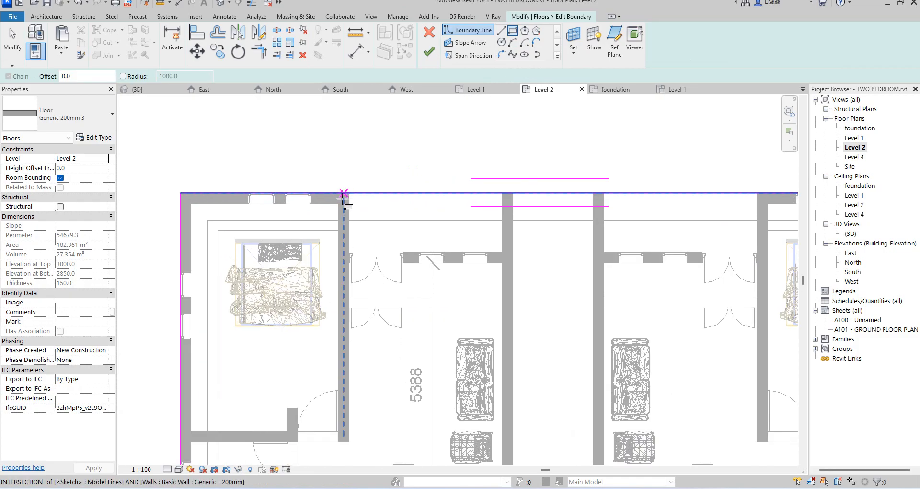
click(338, 193)
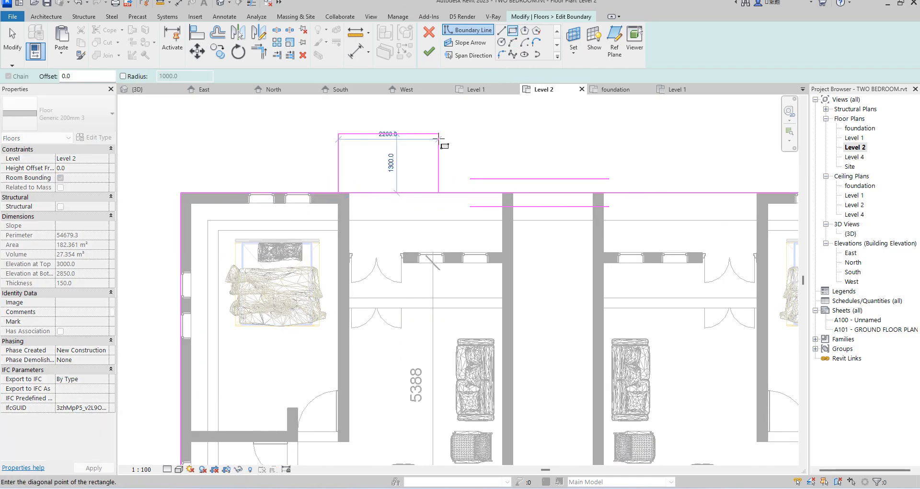
scroll(440, 136, down, 2)
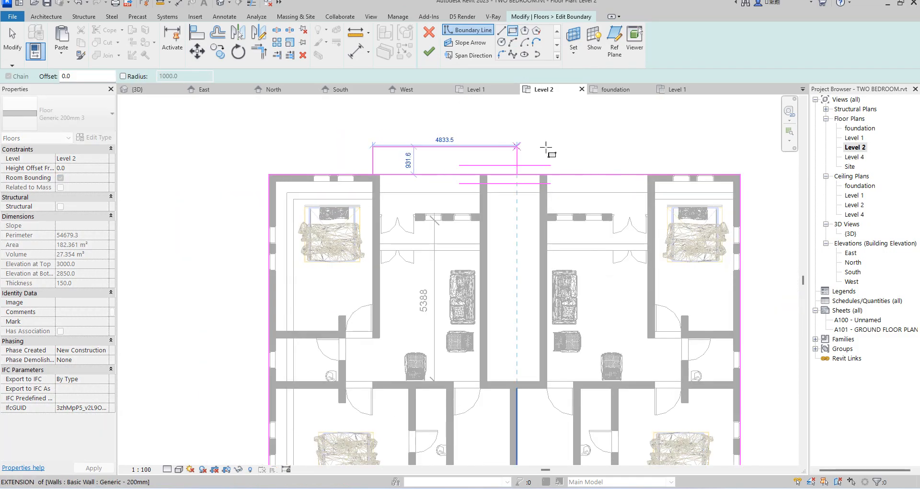
click(655, 155)
right_click(446, 118)
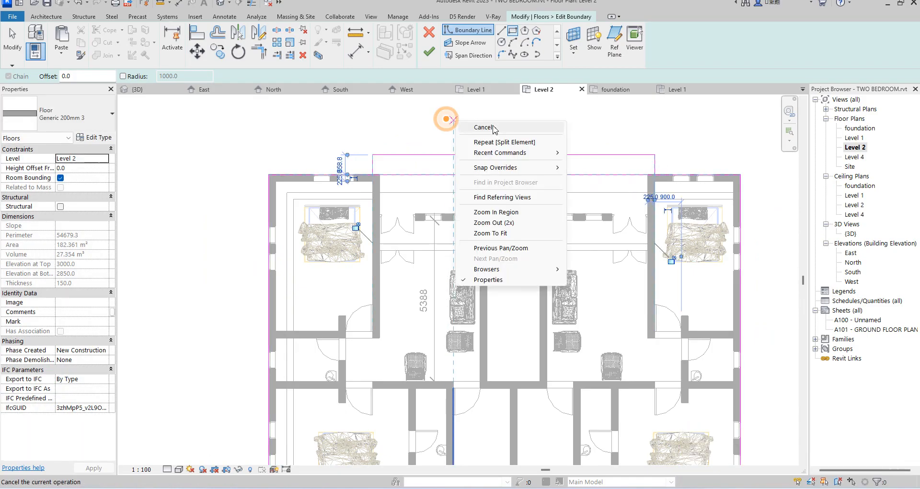
click(492, 126)
right_click(454, 120)
click(489, 129)
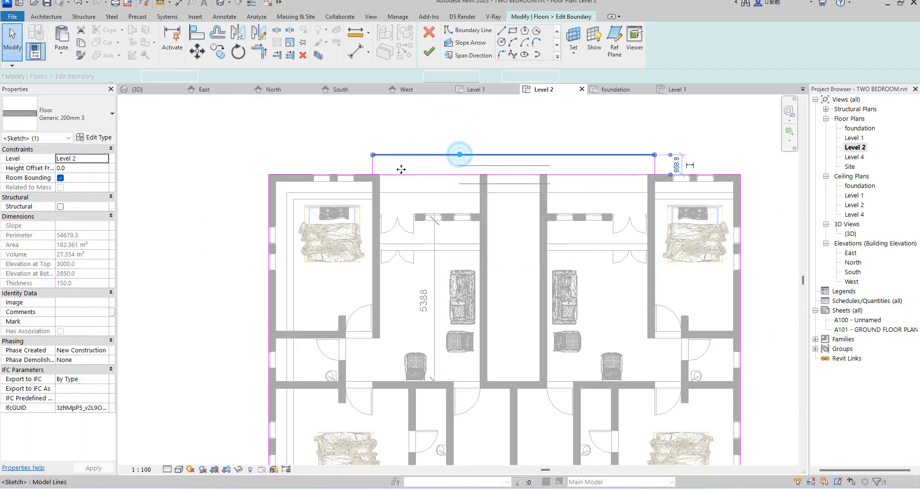
Set the projection depth of the upper boundary rectangle to 500 mm.
click(458, 154)
scroll(455, 153, up, 2)
scroll(605, 146, down, 1)
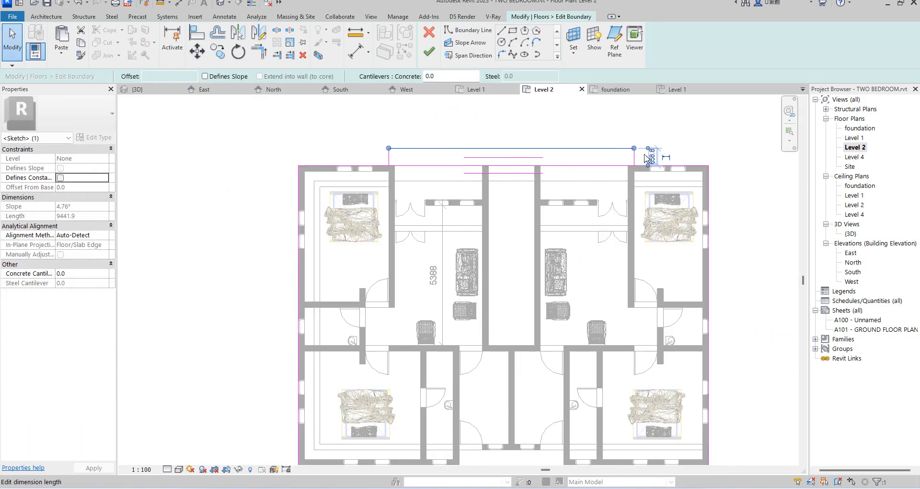
scroll(657, 153, up, 2)
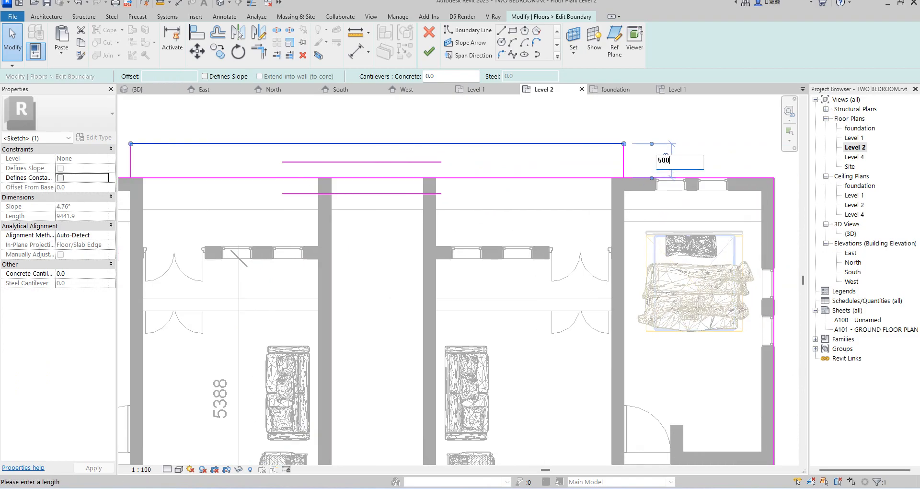
key(Return)
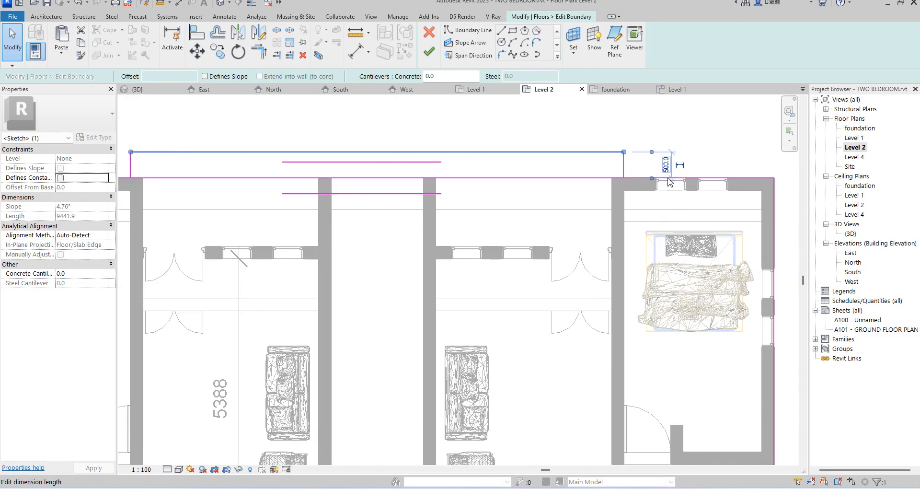
Split the original upper boundary edge and trim both corners so the outline follows the projecting rectangle.
click(551, 189)
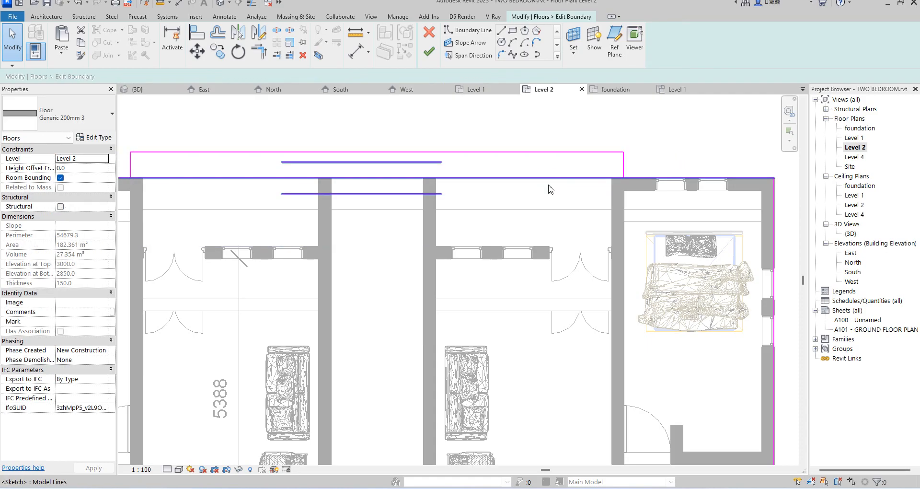
click(239, 33)
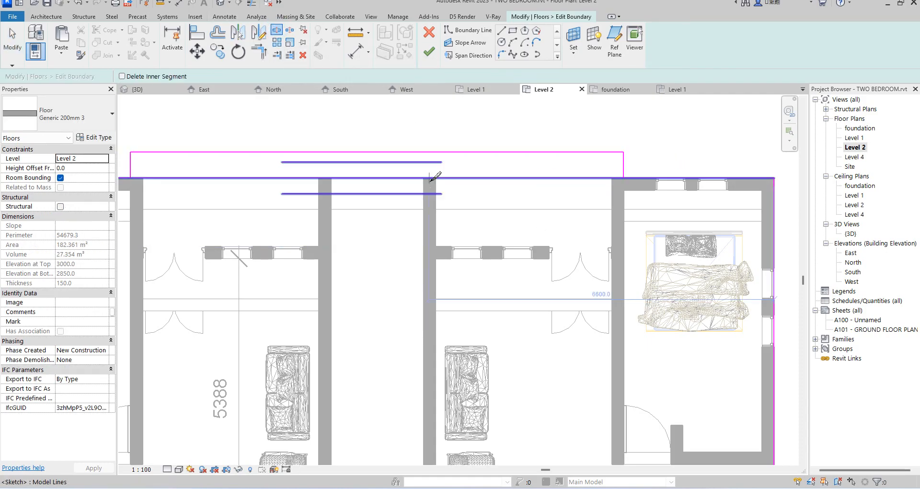
click(258, 50)
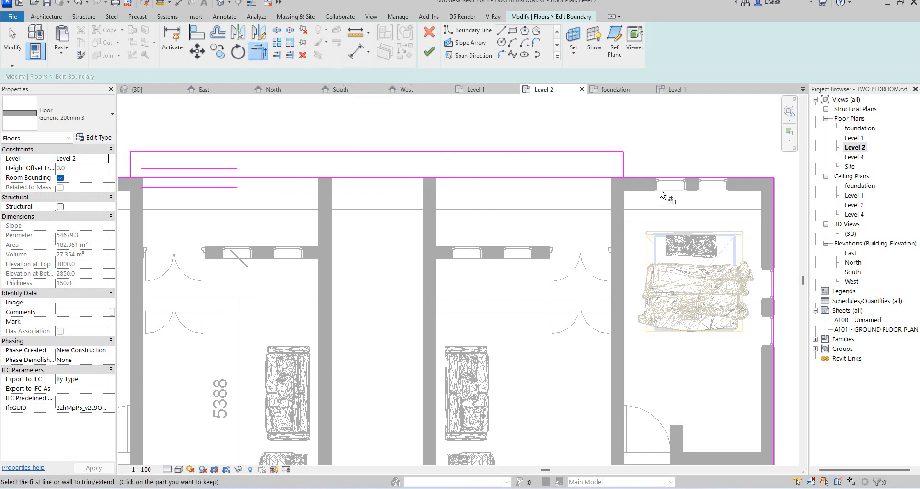
scroll(290, 236, down, 4)
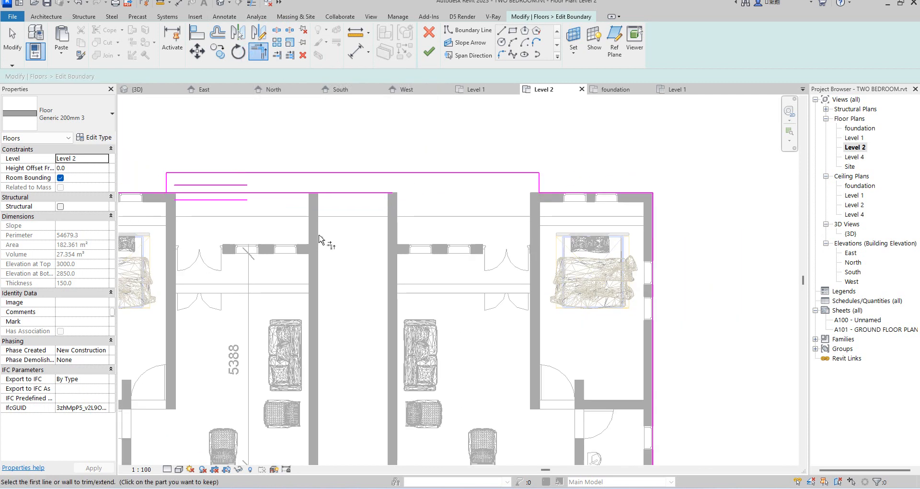
scroll(177, 210, up, 3)
click(180, 202)
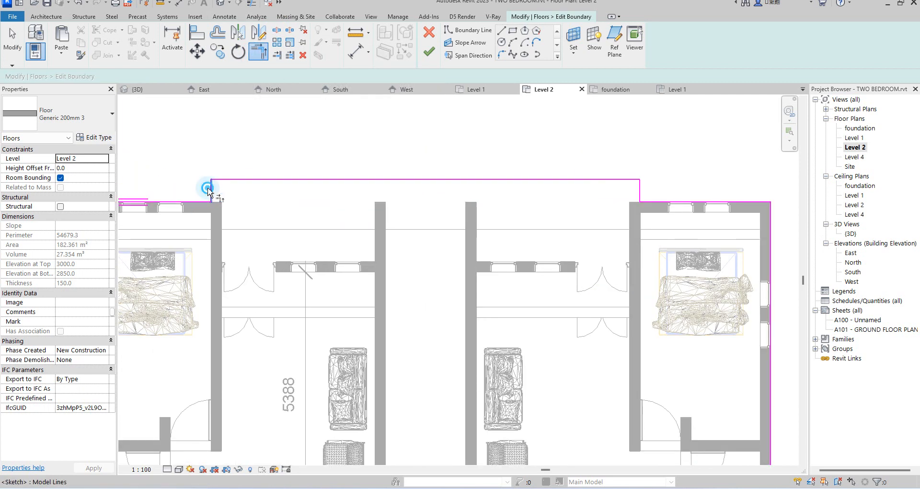
click(210, 192)
scroll(328, 179, down, 4)
scroll(396, 340, up, 2)
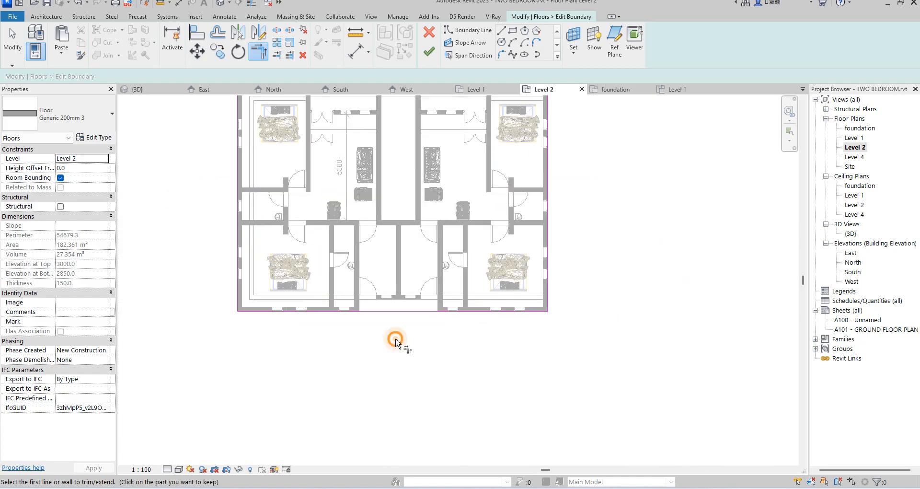
right_click(396, 341)
click(422, 191)
right_click(405, 251)
click(433, 258)
Sketch a boundary rectangle about 4475 by 947 mm projecting outward from the lower edge between the entrance passage's side walls.
click(513, 31)
scroll(360, 321, up, 2)
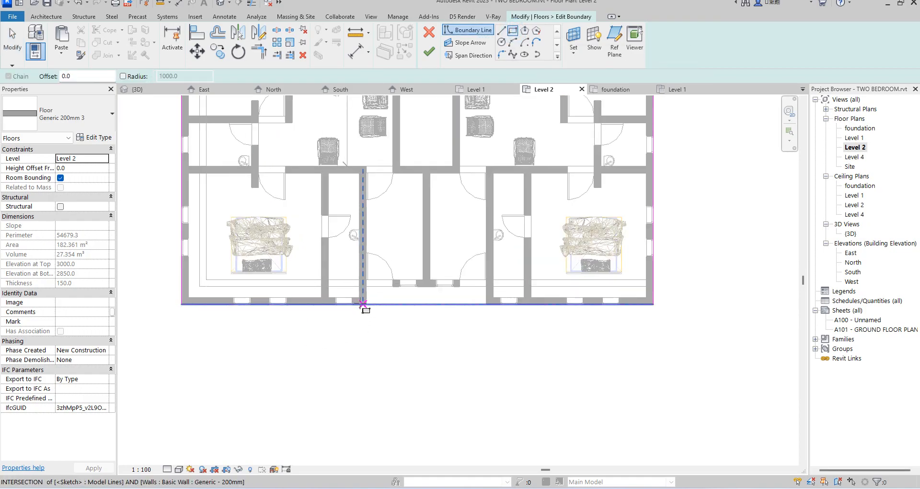
click(359, 304)
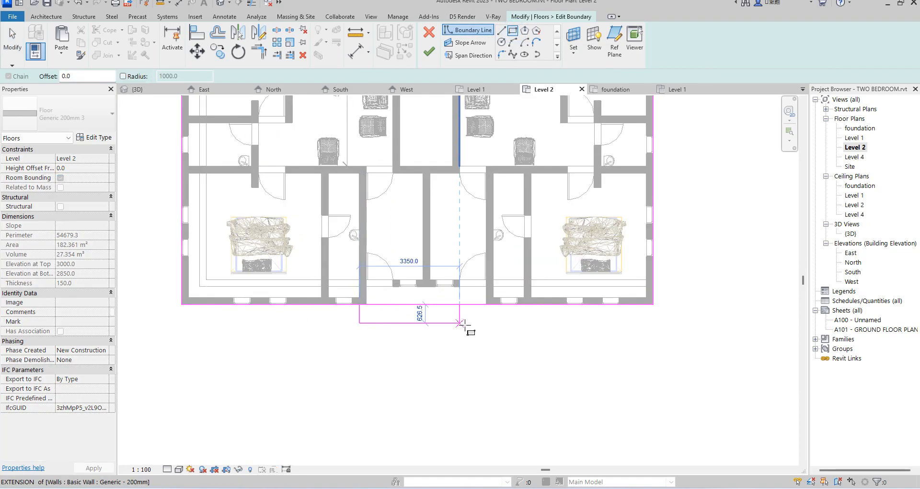
click(493, 332)
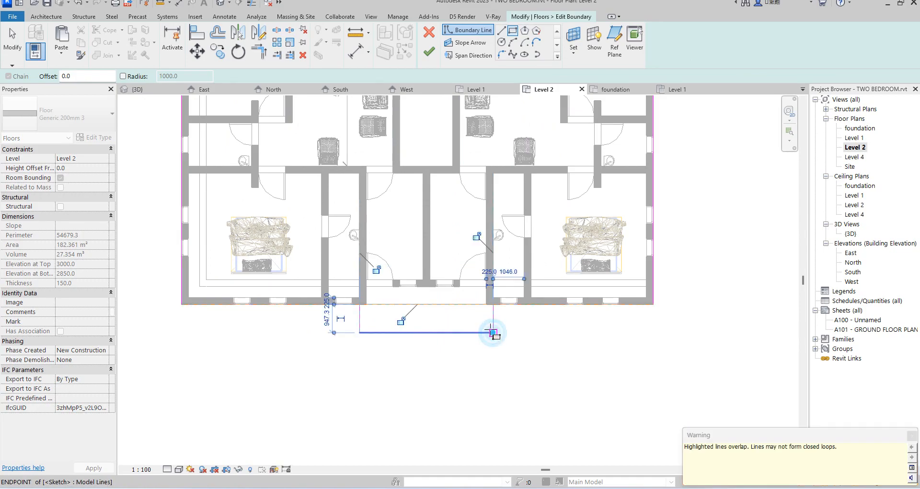
right_click(394, 365)
mouse_move(426, 229)
click(424, 207)
right_click(396, 273)
click(424, 283)
Set the projection depth of the lower boundary rectangle to 500 mm.
click(418, 333)
scroll(324, 336, up, 2)
click(318, 302)
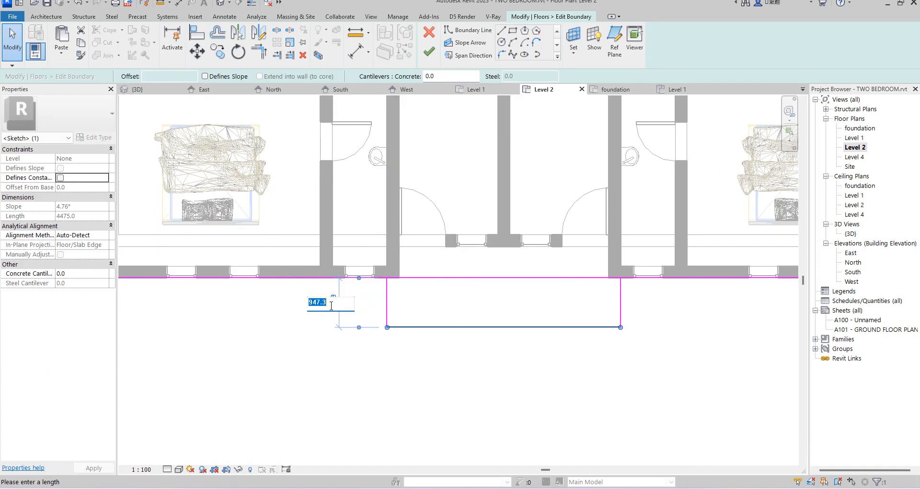
key(Return)
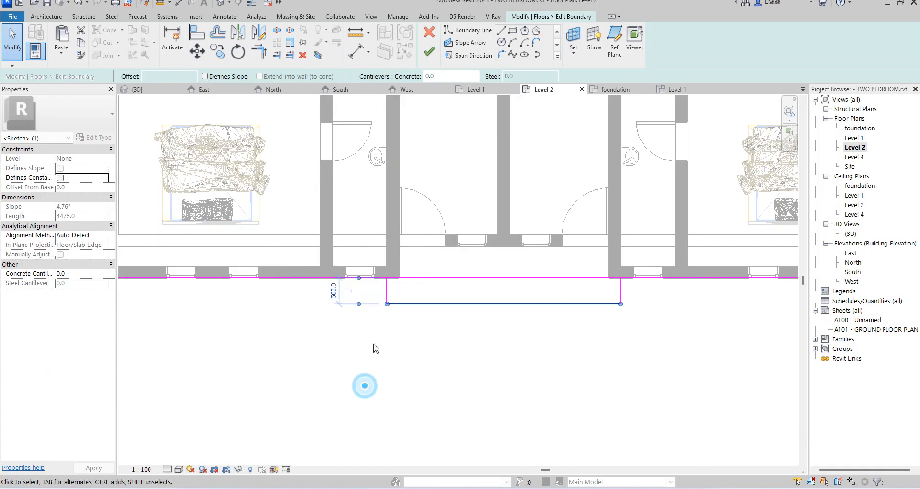
Split the original lower boundary edge between the sides of the projecting rectangle.
click(436, 277)
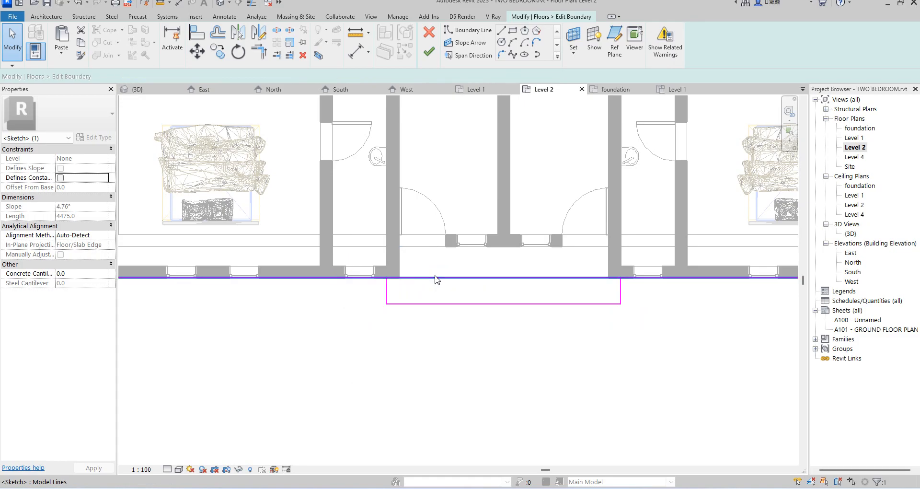
click(408, 309)
scroll(405, 290, up, 1)
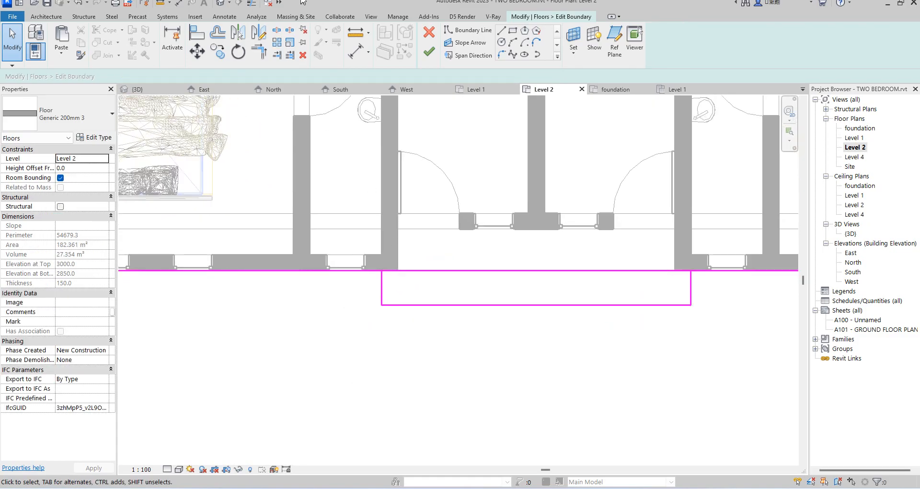
click(277, 31)
click(474, 270)
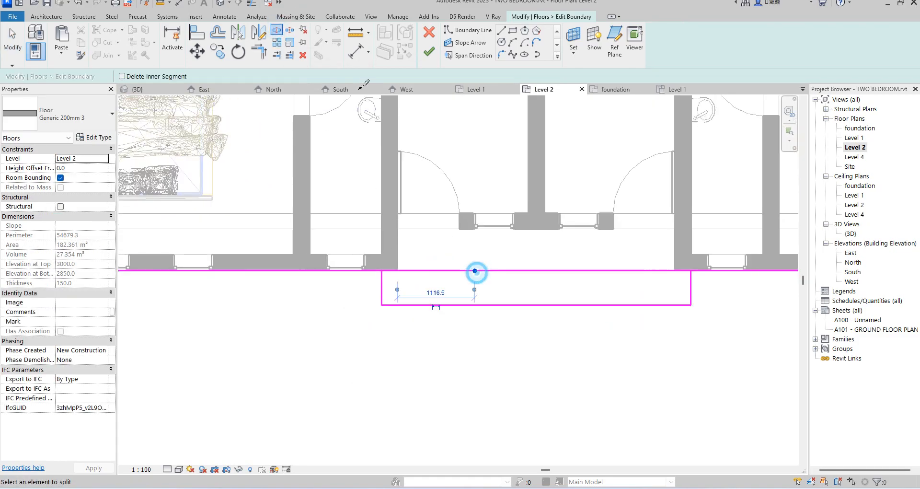
Trim the lower boundary edge into both sides of the projecting rectangle and finish the floor boundary edit.
click(253, 53)
click(367, 271)
click(380, 284)
click(692, 284)
click(698, 272)
scroll(592, 283, down, 3)
right_click(597, 341)
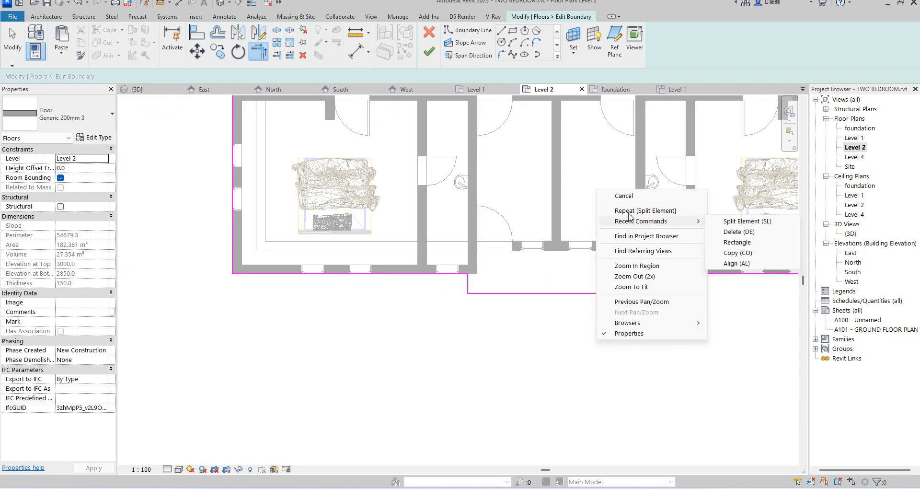
click(625, 196)
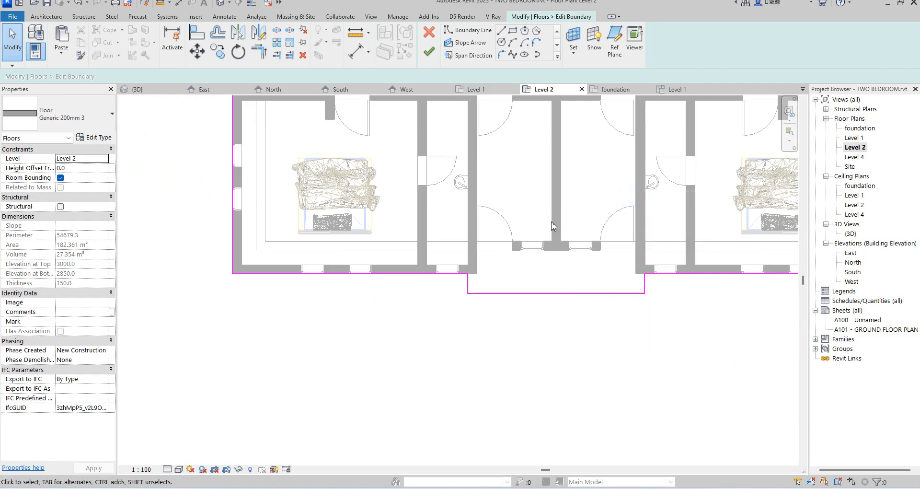
click(430, 52)
scroll(506, 330, down, 3)
click(588, 373)
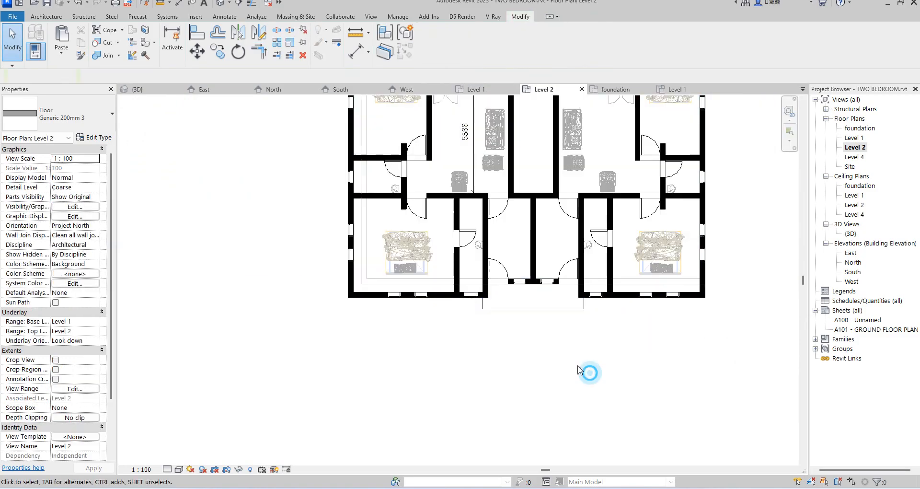
Extend the middle partition between the two rear passages outward to the edge of the projecting floor.
click(535, 266)
drag(534, 283, 533, 310)
click(516, 383)
scroll(562, 300, up, 2)
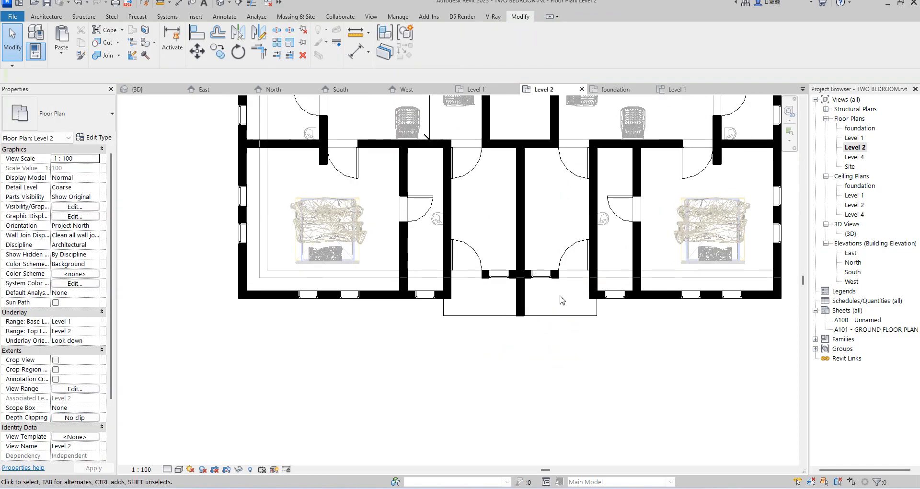
scroll(551, 268, down, 1)
scroll(588, 263, up, 3)
scroll(588, 263, down, 3)
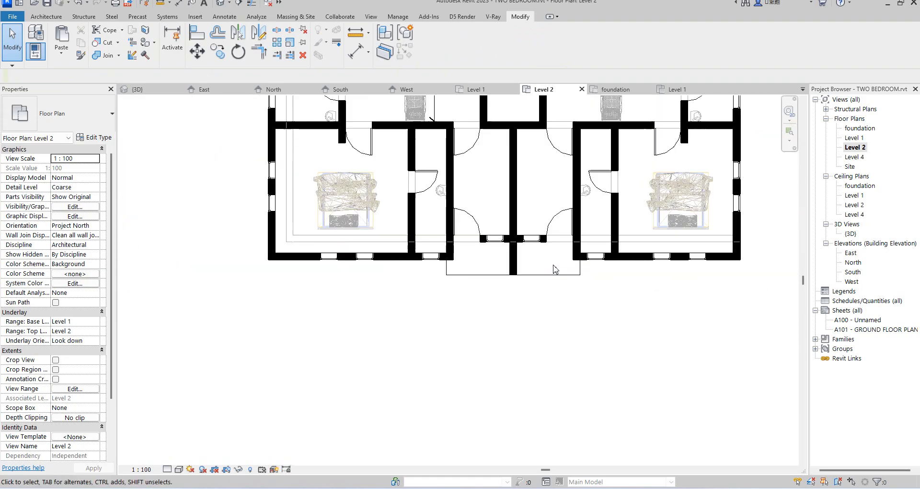
Compare the Level 1 and Level 2 plans, examining the projecting floor around the rear passages.
scroll(560, 225, down, 2)
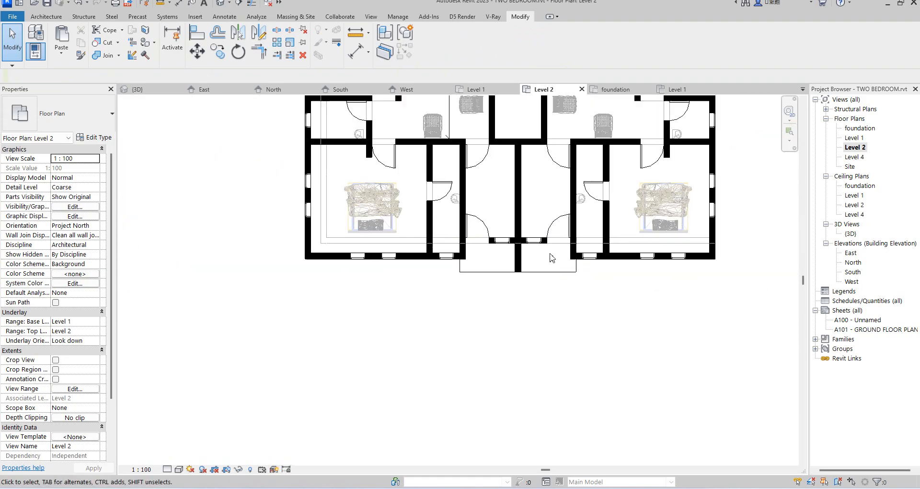
double_click(855, 138)
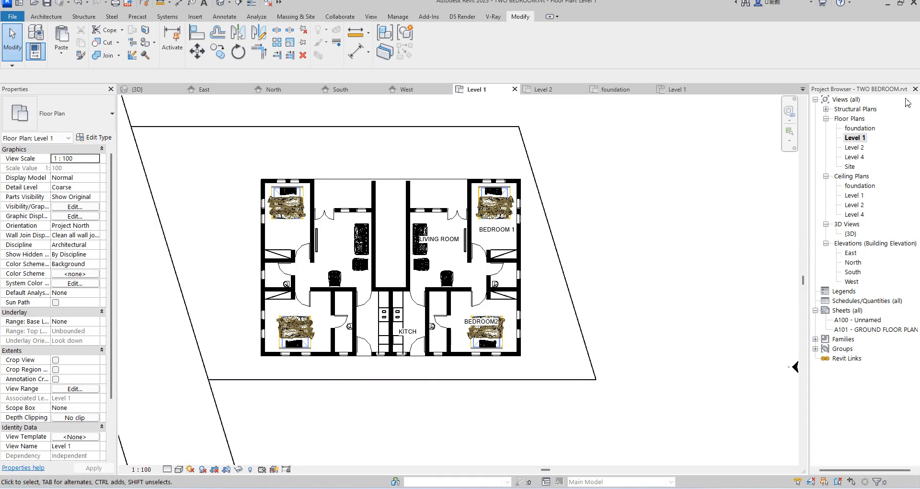
double_click(858, 148)
scroll(525, 261, up, 5)
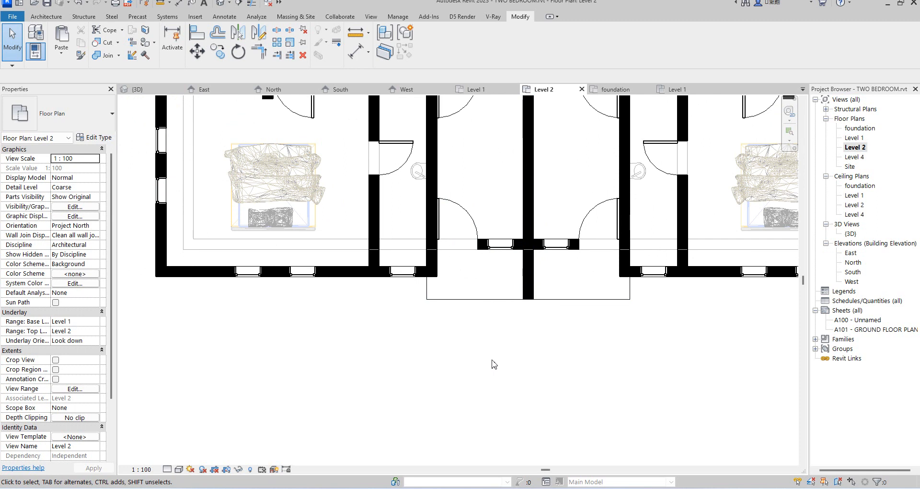
scroll(494, 364, down, 3)
scroll(494, 364, up, 2)
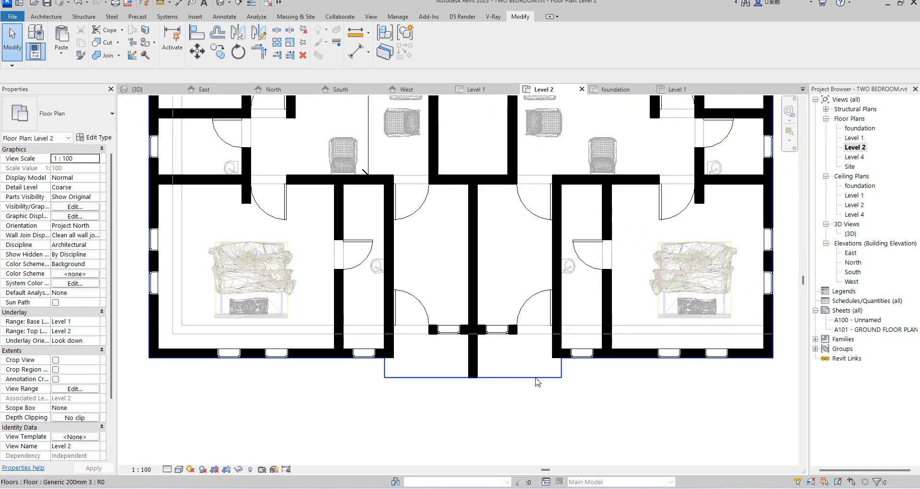
scroll(538, 382, down, 3)
Extend both walls of the central corridor outward to the edge of the front projecting floor on Level 2.
scroll(530, 147, up, 4)
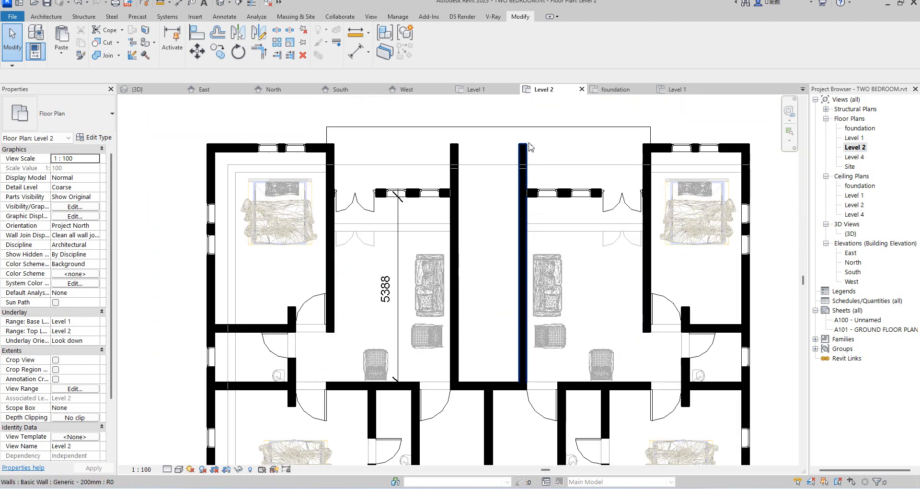
click(530, 146)
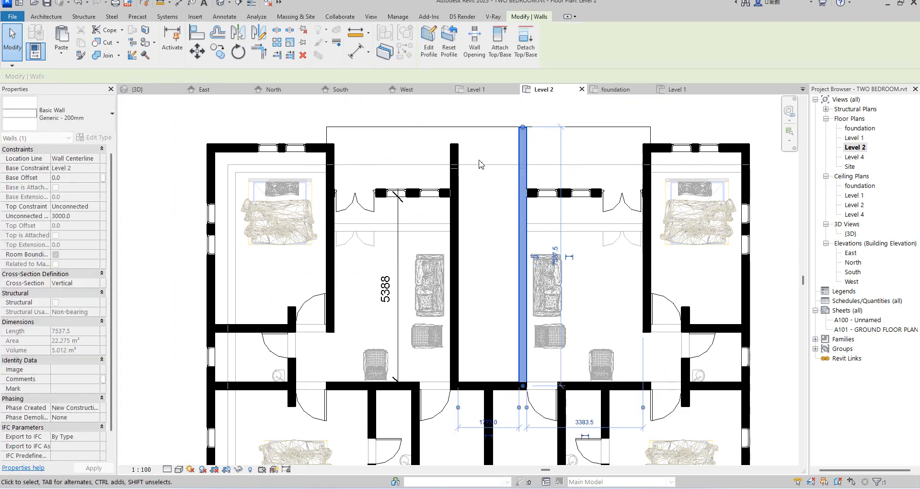
click(455, 151)
drag(454, 144, 455, 126)
key(Escape)
scroll(455, 192, down, 2)
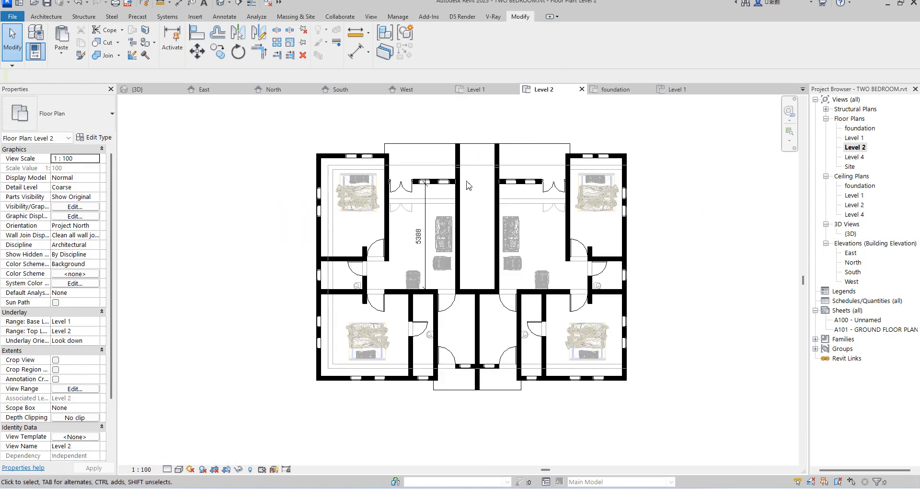
scroll(458, 189, up, 1)
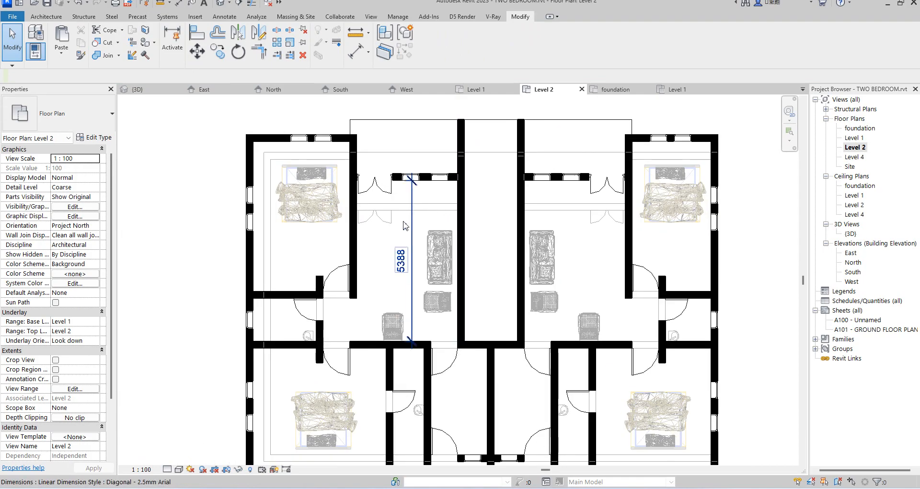
scroll(339, 220, down, 2)
Copy all queen-size beds visible in the Level 1 plan and paste them aligned to Level 2.
double_click(852, 138)
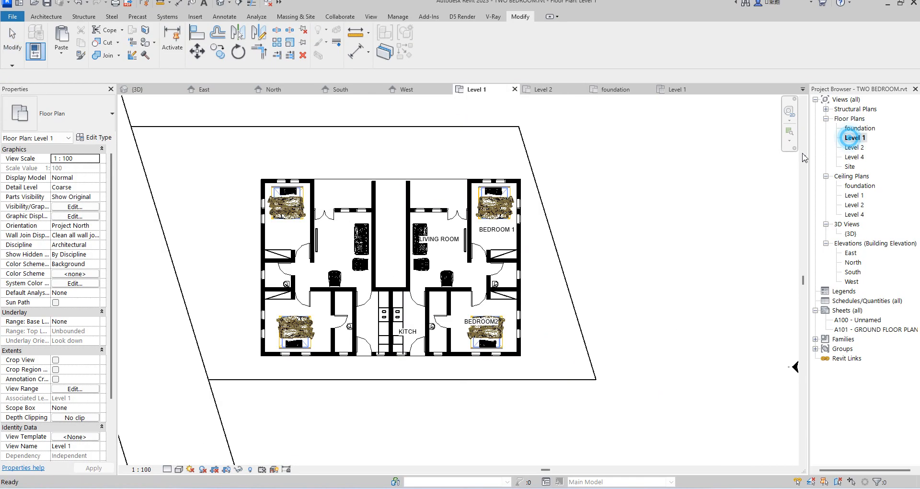
click(499, 207)
right_click(499, 207)
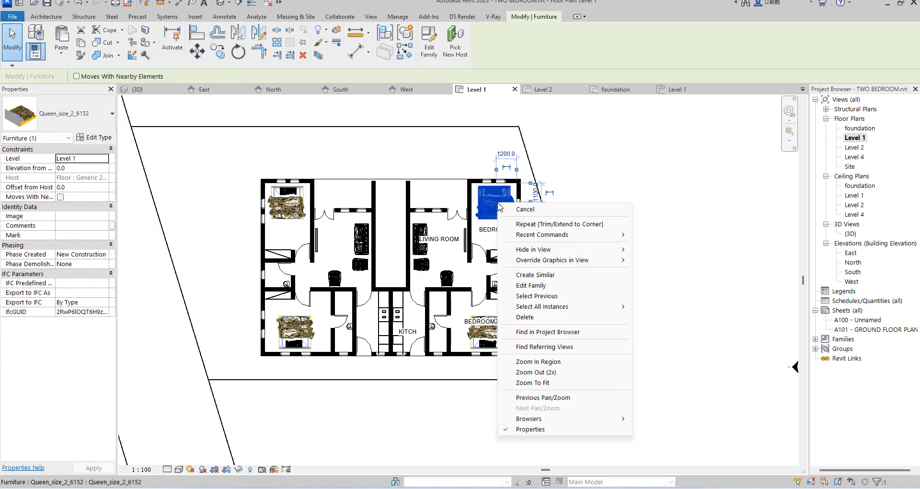
mouse_move(595, 307)
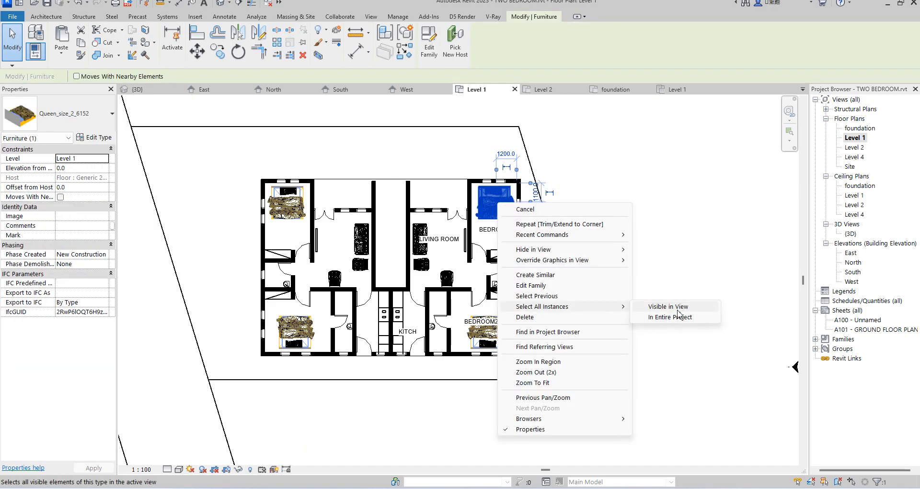
click(679, 310)
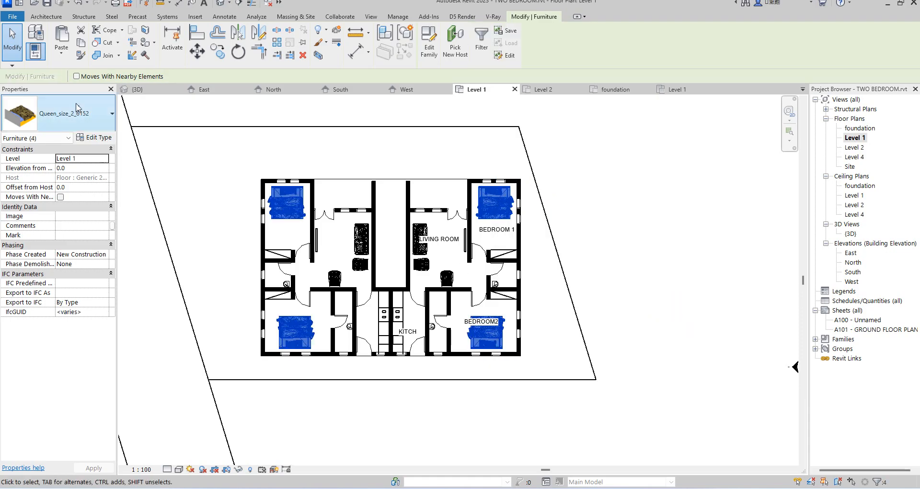
click(62, 53)
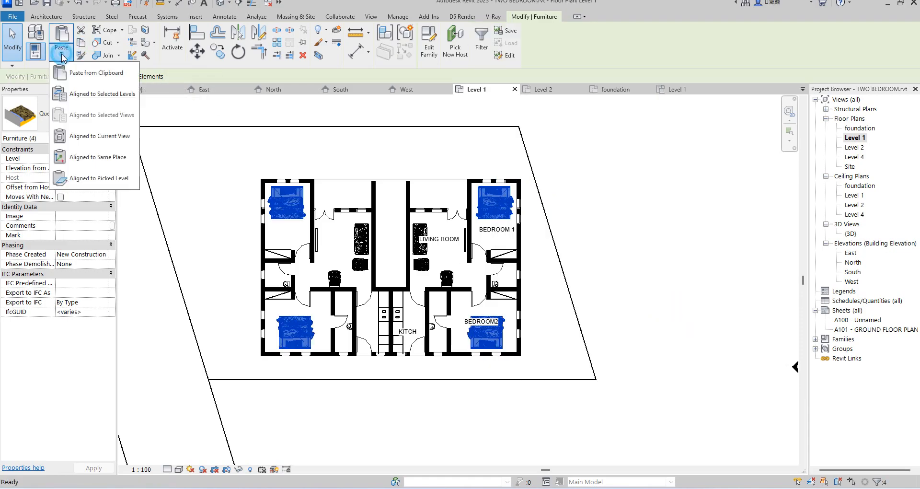
click(113, 101)
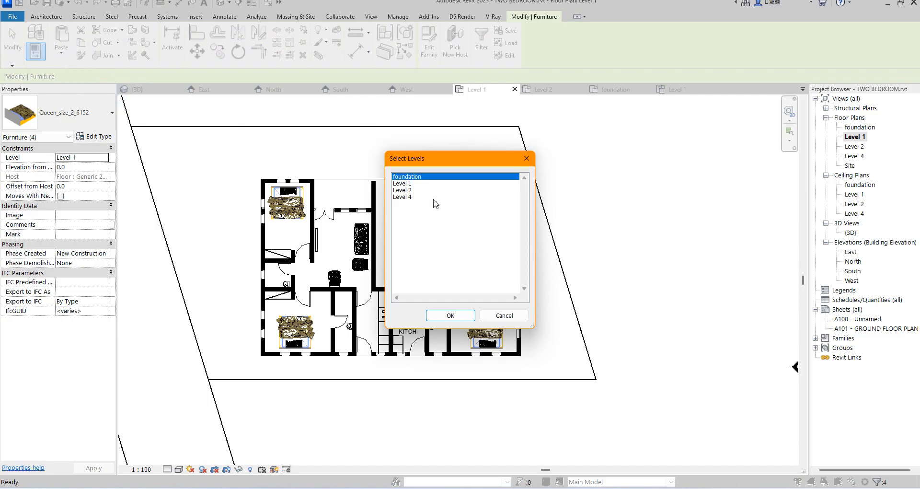
click(409, 192)
click(451, 316)
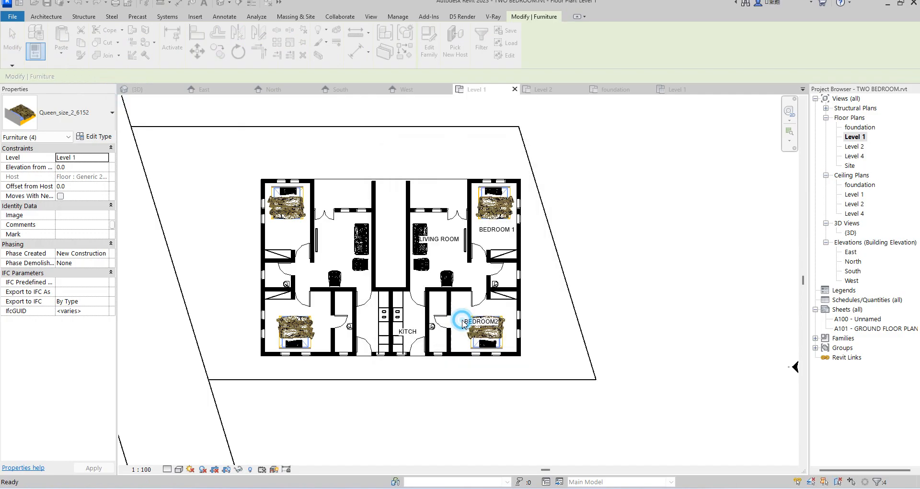
Copy all sofas, lounge chairs and small basins visible in the Level 1 plan and paste them aligned to Level 2.
click(428, 277)
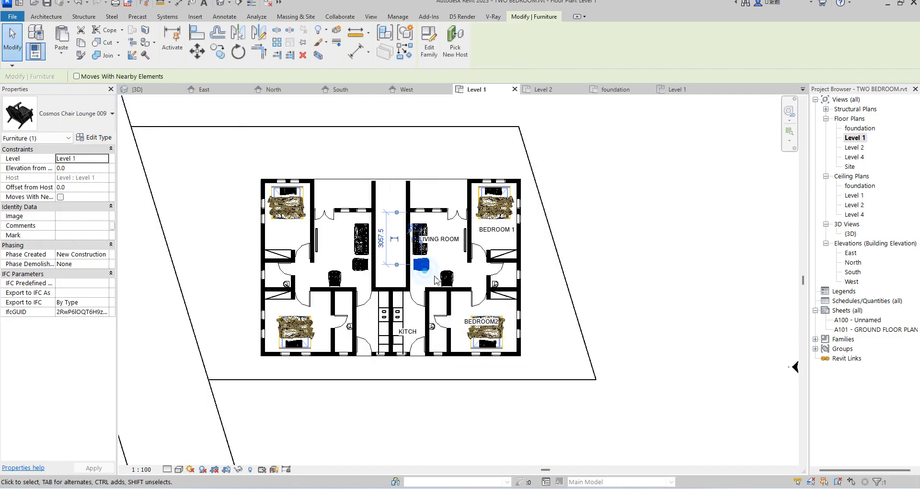
ctrl+click(439, 272)
ctrl+click(420, 238)
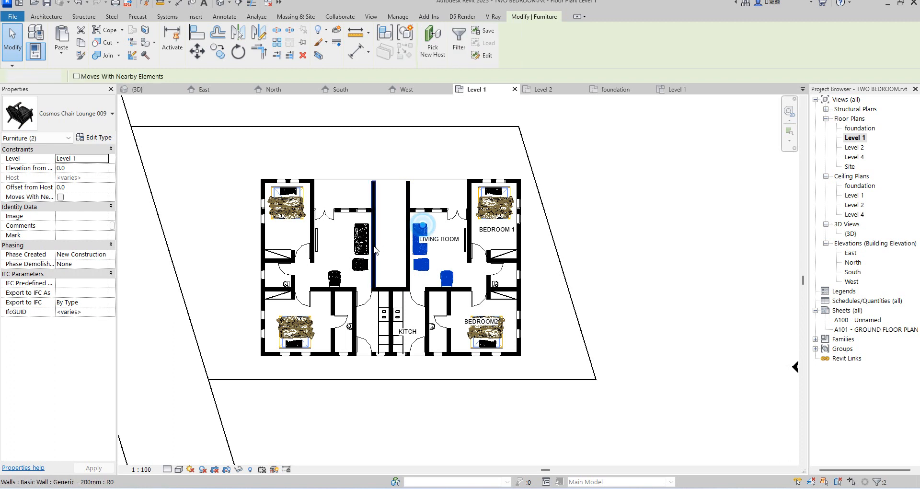
scroll(436, 334, up, 2)
scroll(432, 334, up, 4)
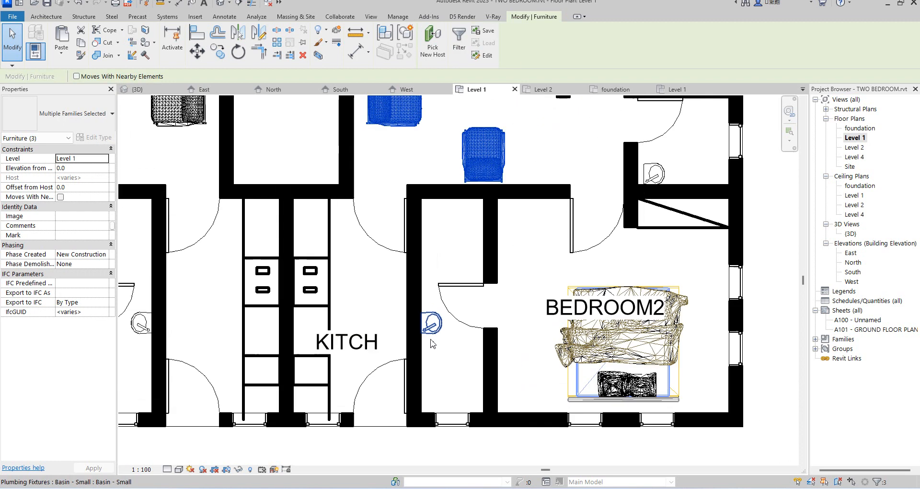
ctrl+click(432, 330)
scroll(433, 336, down, 6)
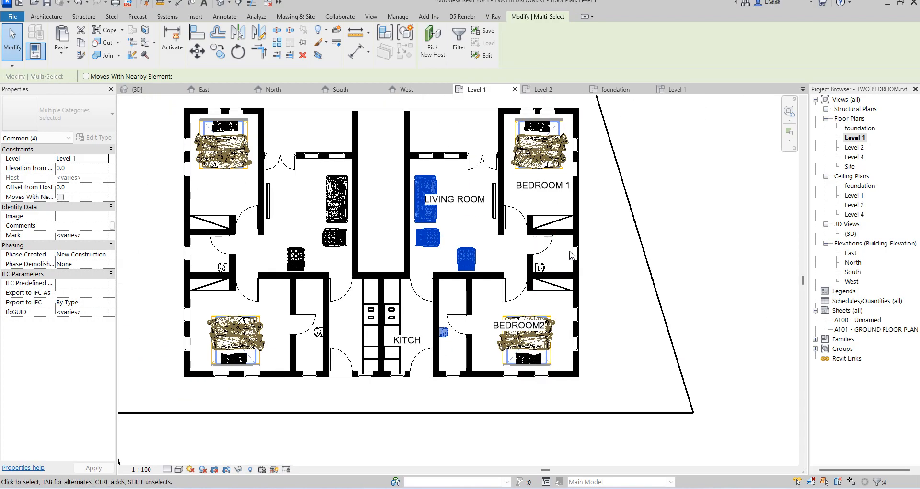
right_click(430, 244)
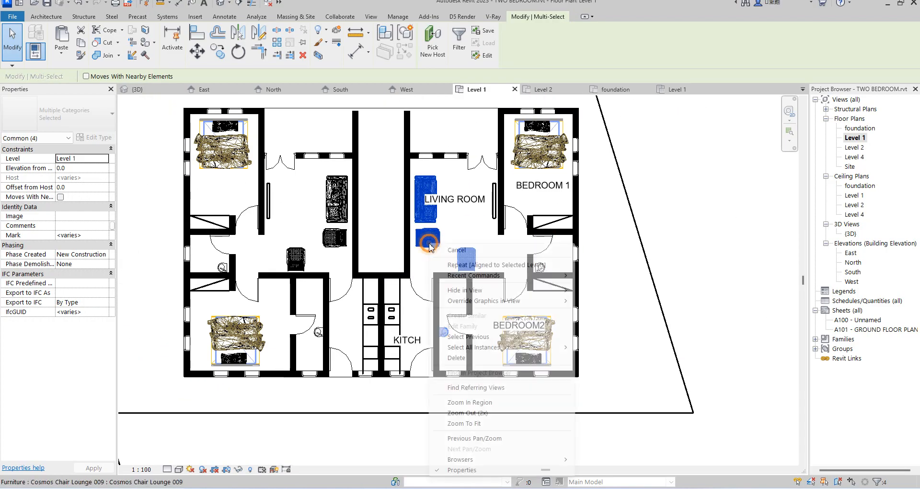
mouse_move(528, 347)
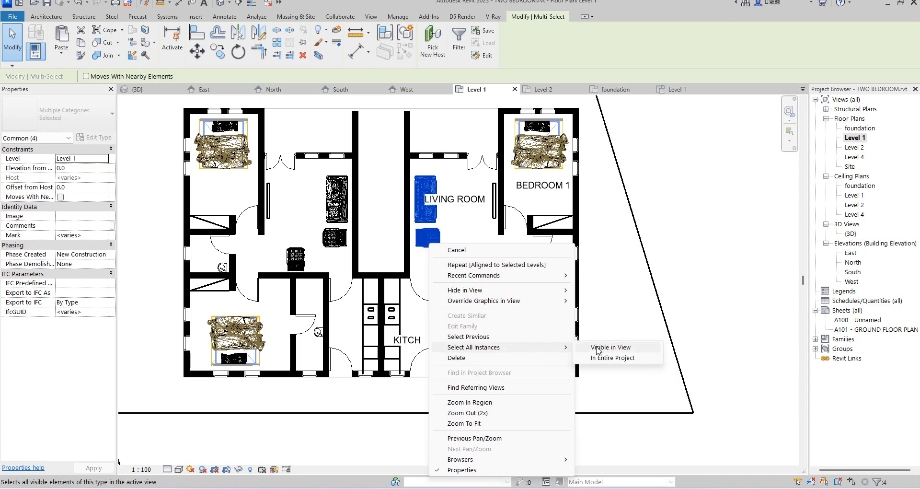
click(597, 346)
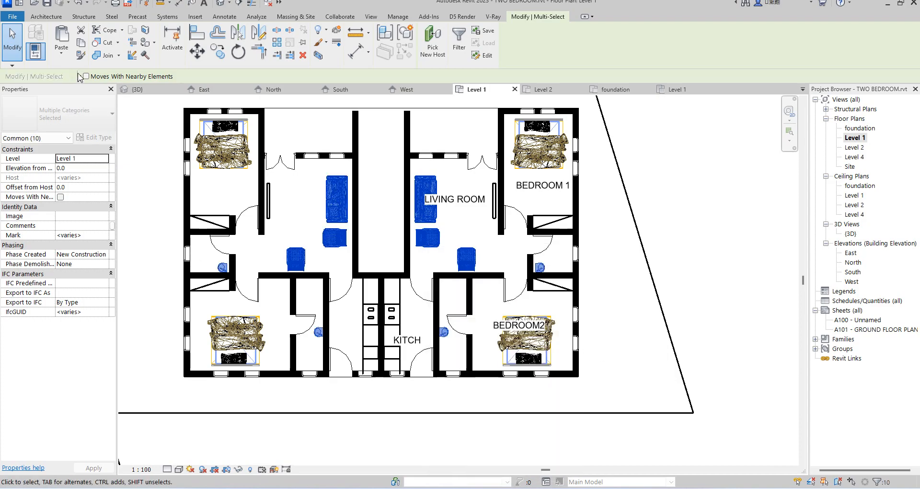
click(81, 44)
click(61, 51)
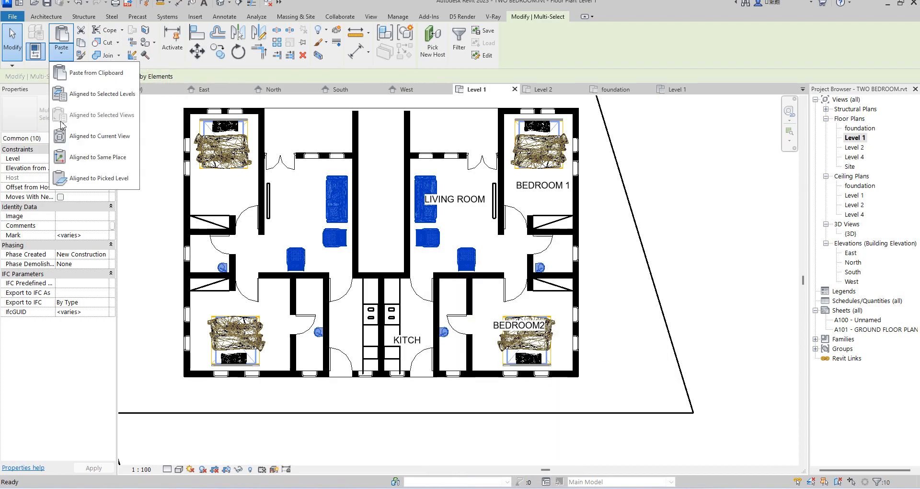
click(115, 93)
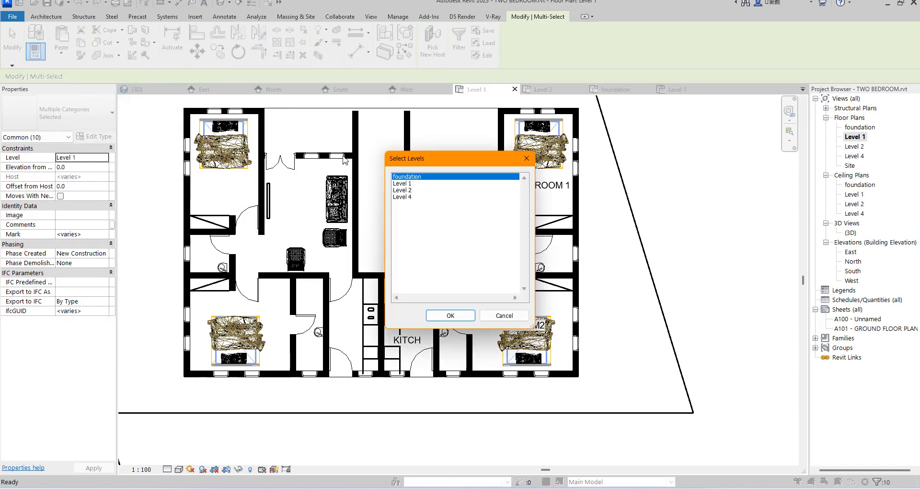
click(404, 191)
click(451, 316)
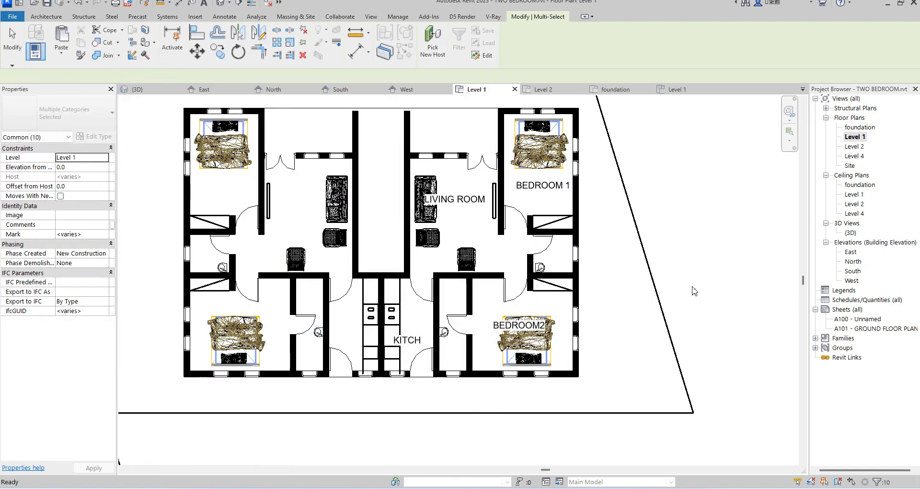
Open the Level 2 plan and examine the pasted furniture and basins in both apartments.
double_click(866, 149)
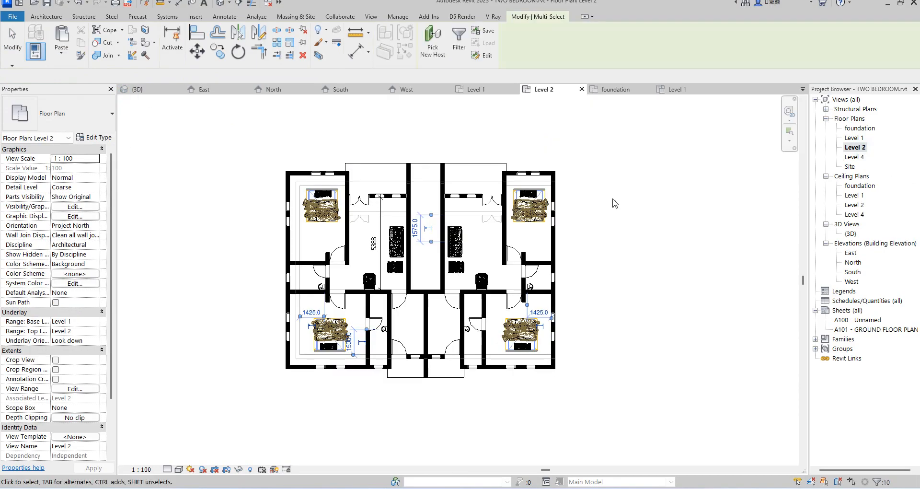
click(384, 128)
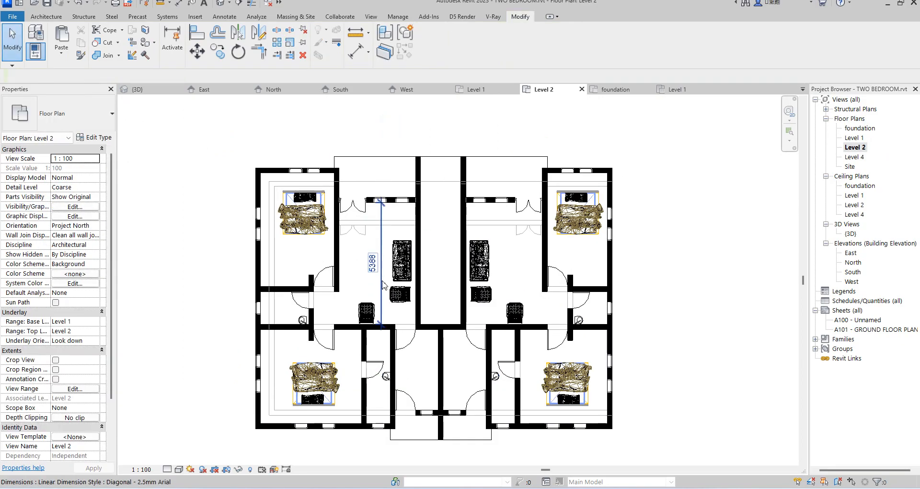
scroll(383, 263, up, 2)
scroll(384, 262, down, 4)
scroll(397, 258, up, 3)
scroll(398, 268, down, 2)
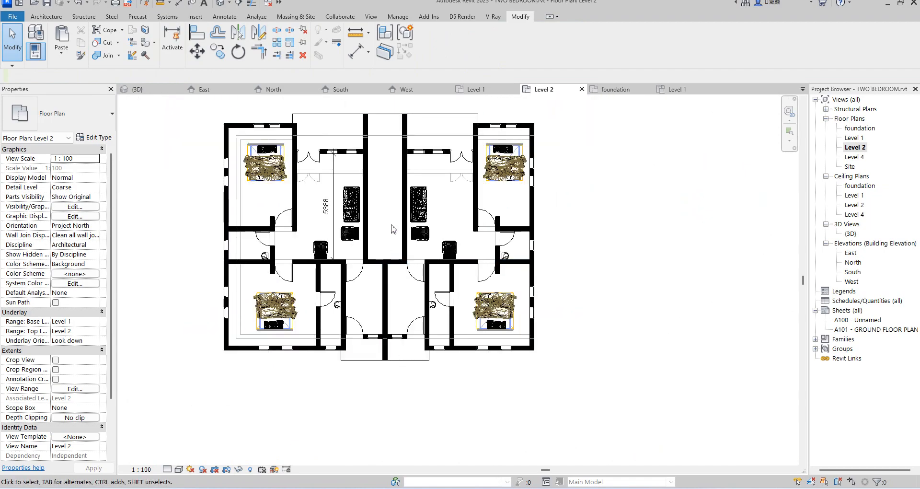
scroll(392, 231, up, 2)
scroll(455, 206, down, 3)
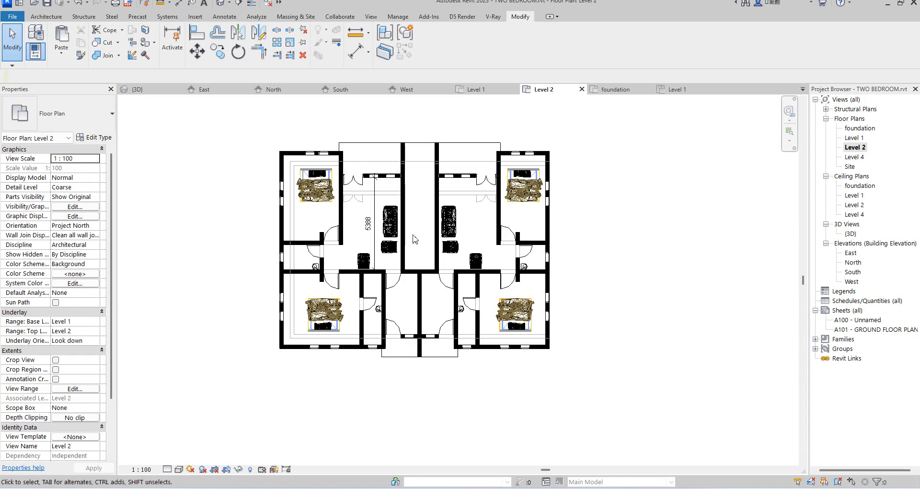
scroll(416, 175, up, 4)
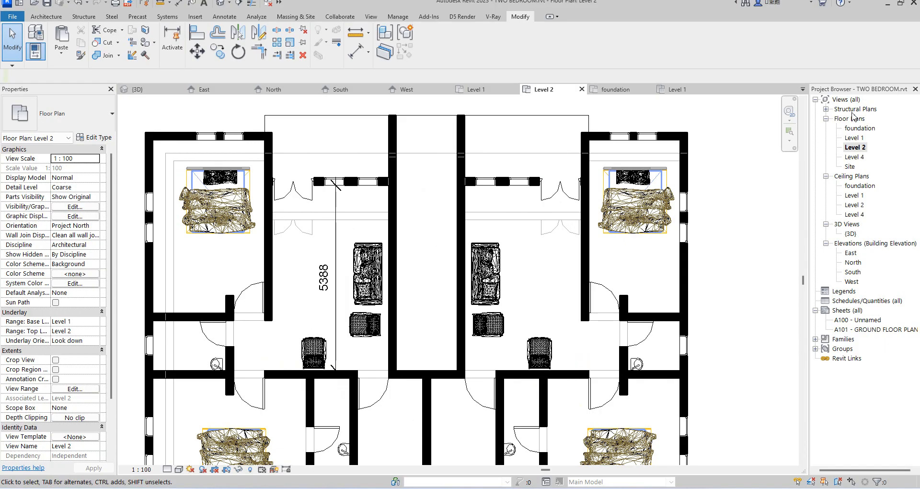
Start a sketched stair run on Level 1 and draw a rectangular boundary about 1775 by 4388 mm between the central corridor walls.
double_click(855, 138)
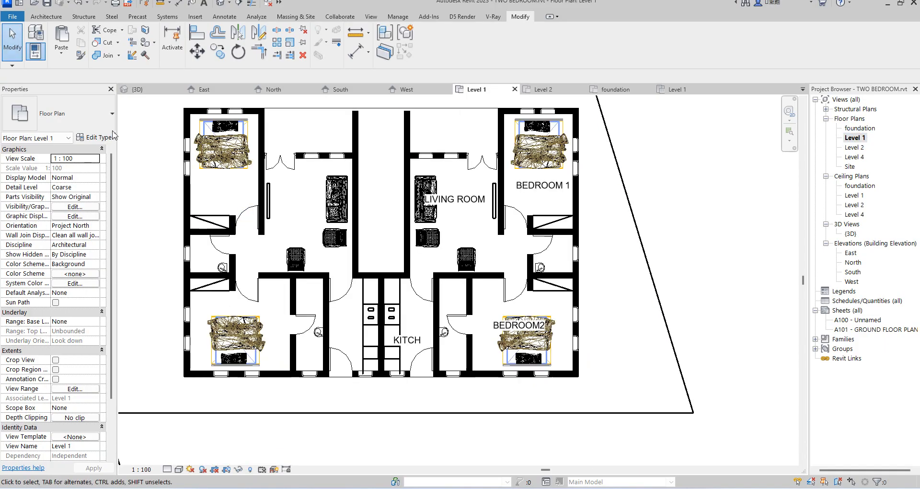
click(46, 17)
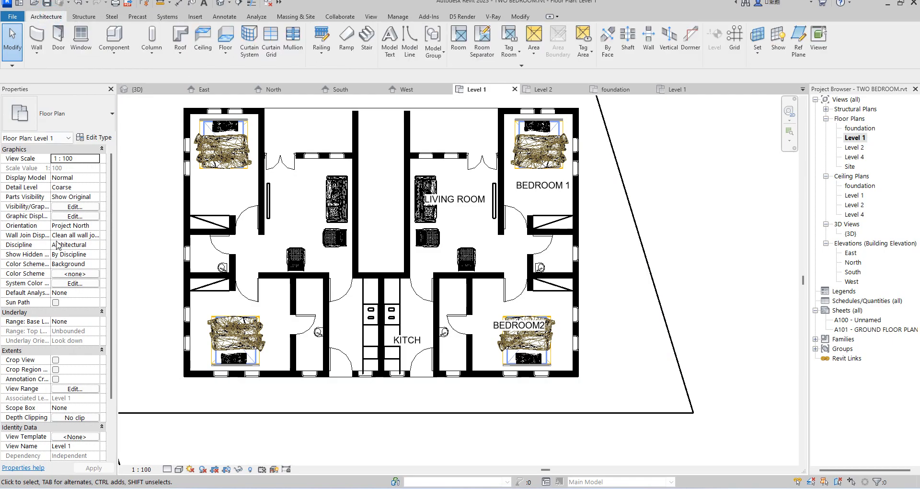
click(368, 60)
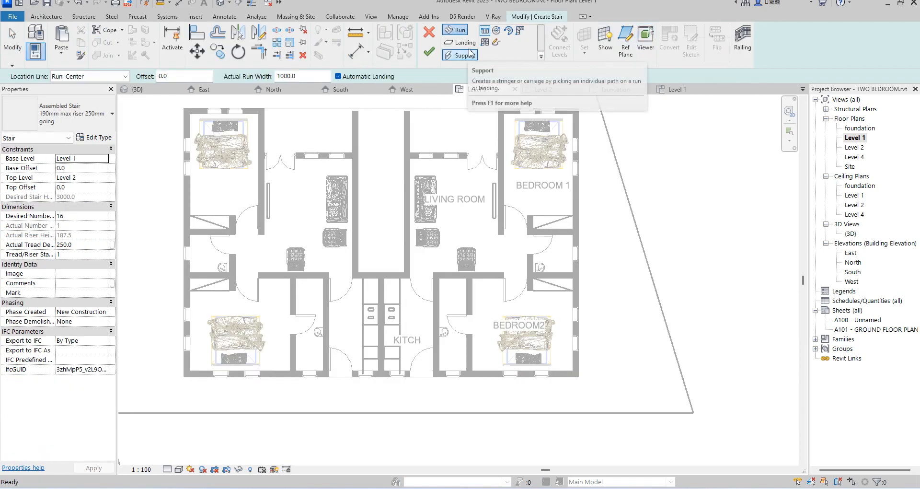
click(497, 43)
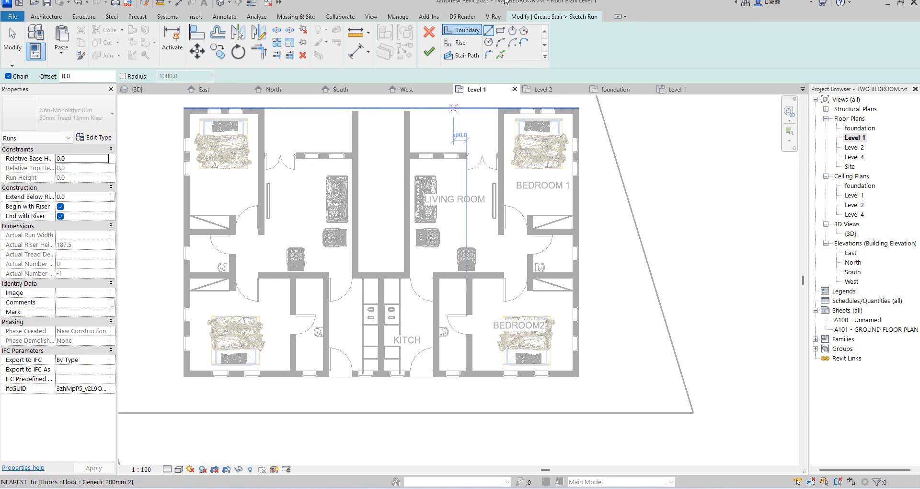
click(501, 31)
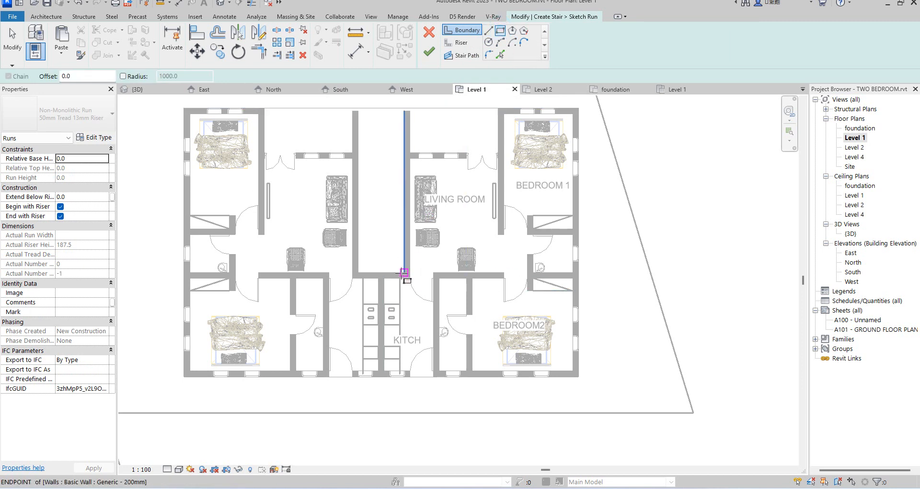
click(401, 272)
scroll(335, 129, up, 2)
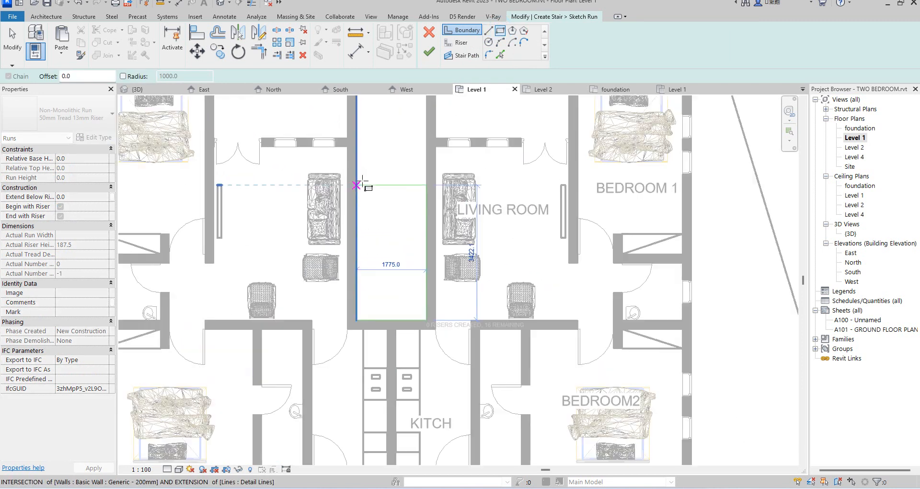
click(356, 146)
scroll(399, 171, down, 3)
right_click(470, 186)
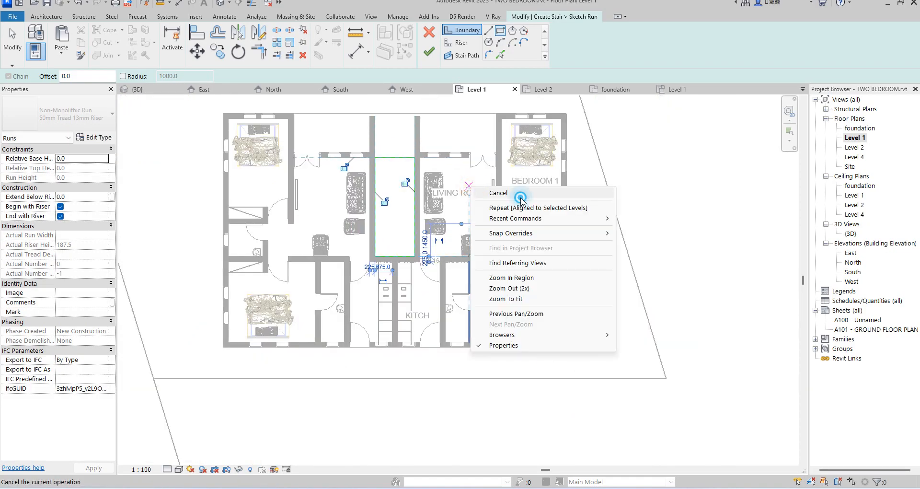
click(521, 195)
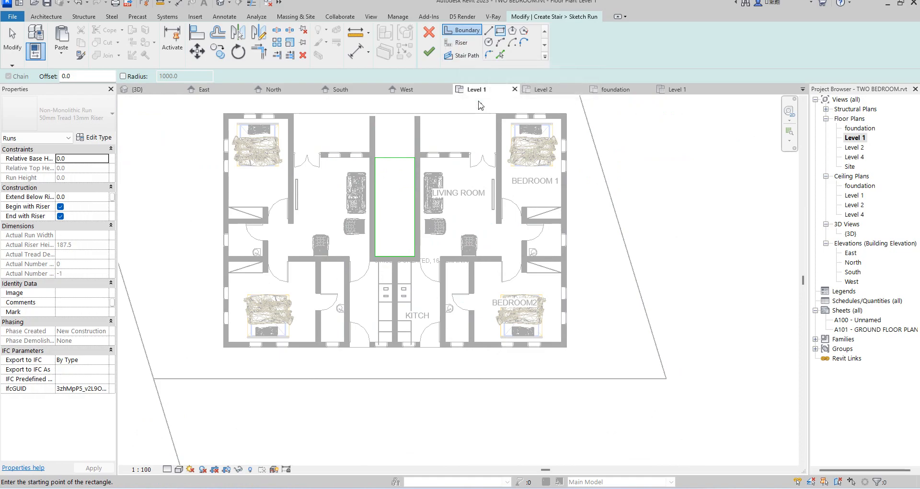
click(360, 51)
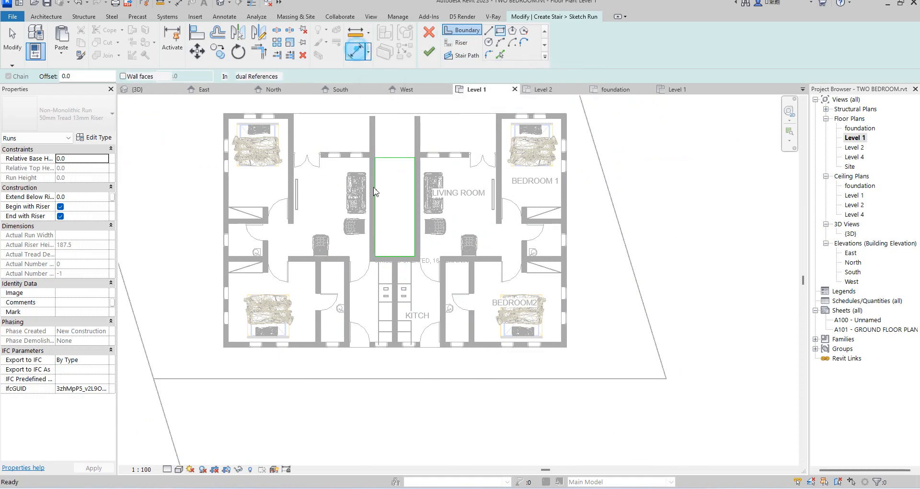
scroll(384, 159, up, 3)
right_click(393, 190)
click(401, 196)
right_click(392, 190)
click(401, 196)
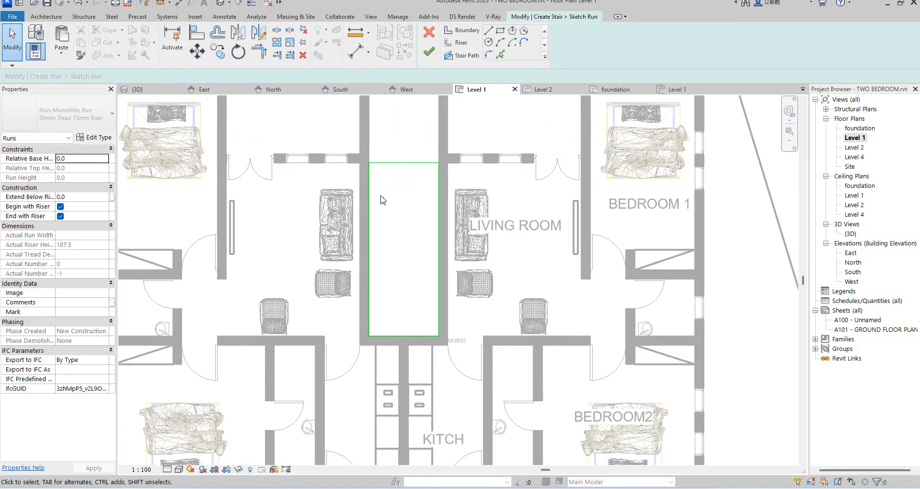
Draw a boundary line about 1600 mm long from the midpoint of the stair rectangle's inner end, along the corridor's centre.
click(369, 201)
scroll(402, 370, up, 2)
scroll(402, 369, up, 2)
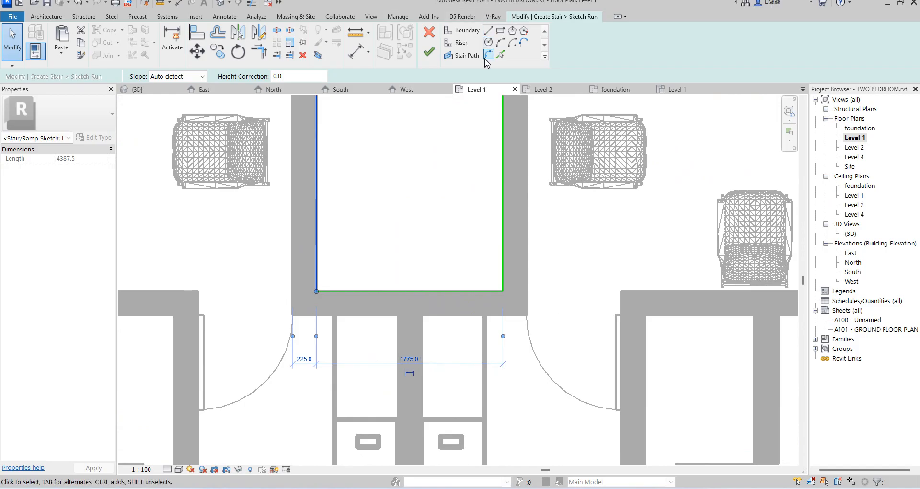
click(489, 31)
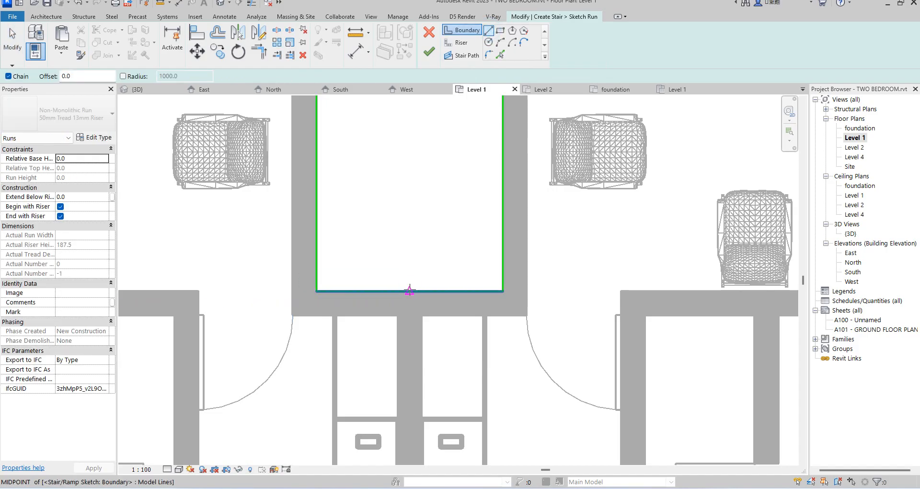
click(410, 291)
click(410, 123)
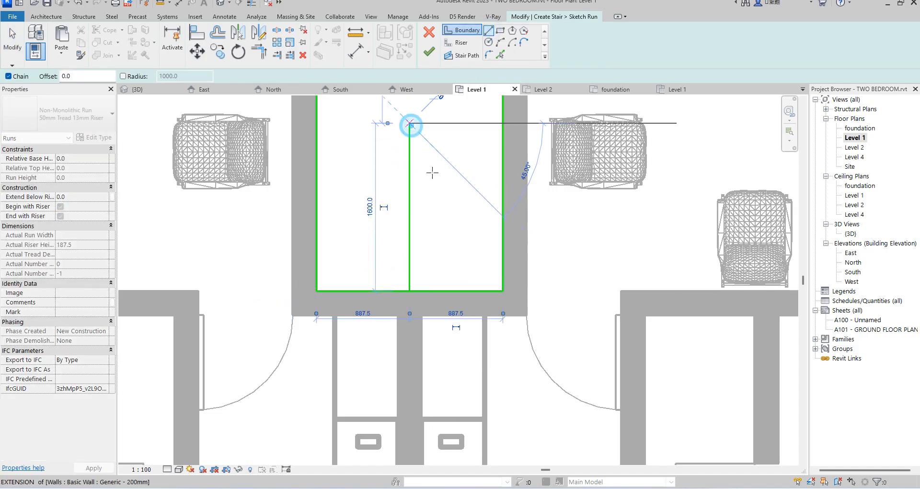
key(Escape)
right_click(438, 149)
click(465, 162)
scroll(384, 173, down, 3)
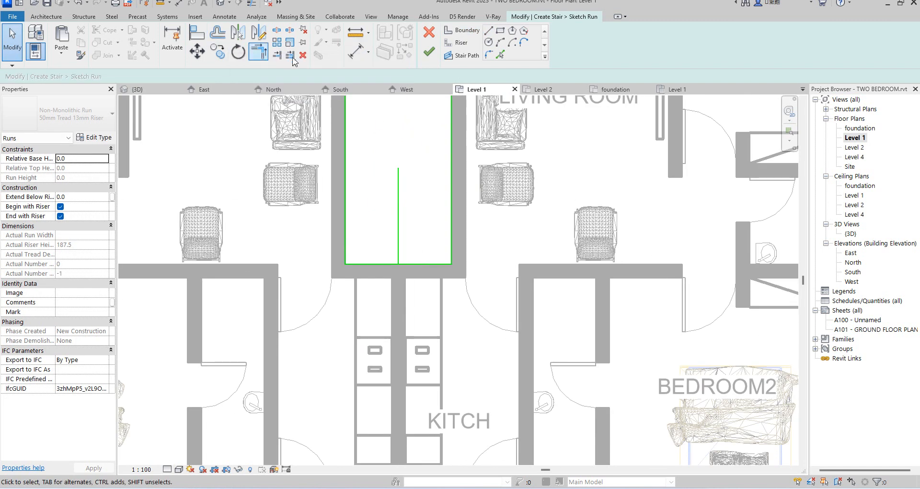
Offset copies of the central boundary line by 50 mm to both sides.
click(217, 32)
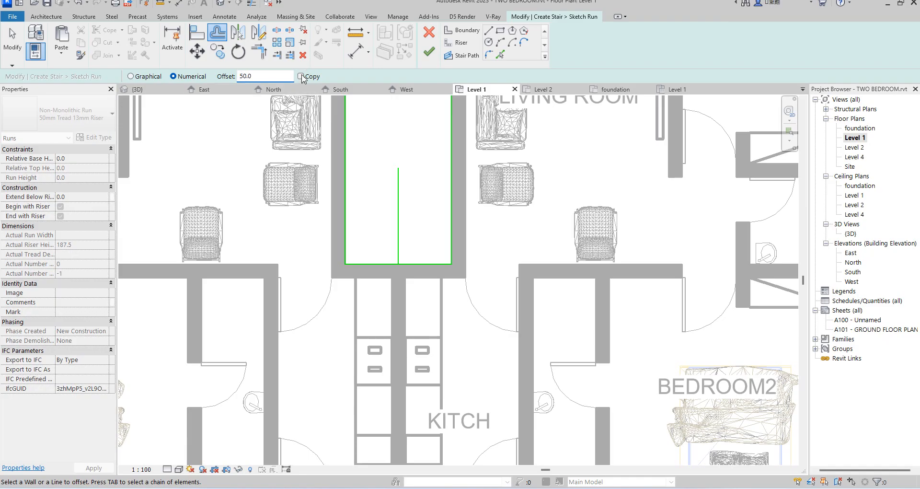
scroll(393, 201, up, 2)
click(400, 205)
click(399, 205)
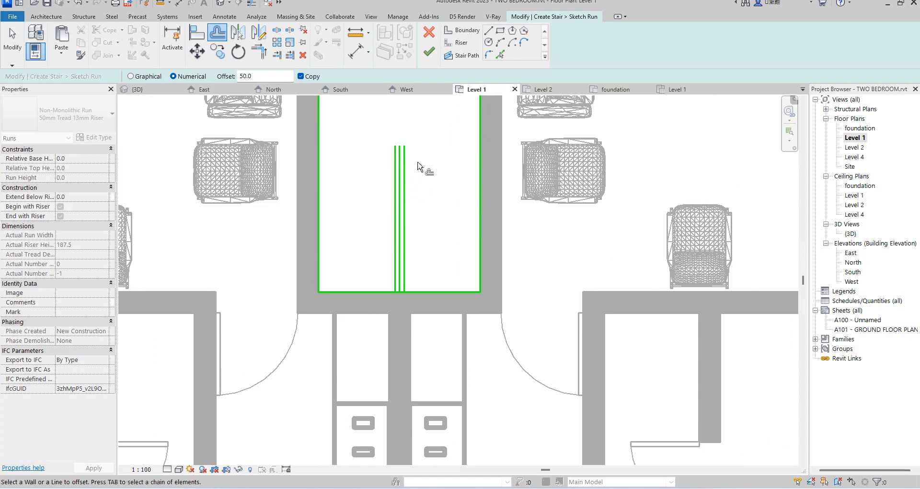
right_click(417, 164)
click(448, 168)
right_click(421, 170)
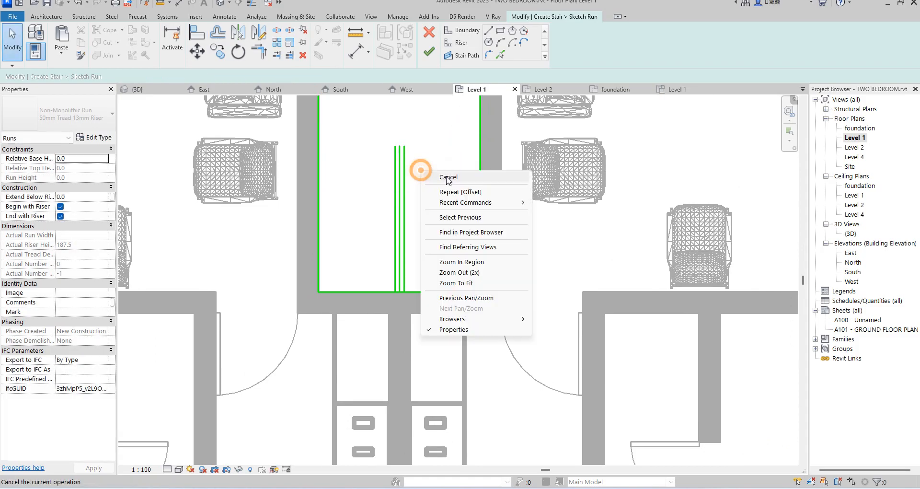
click(447, 178)
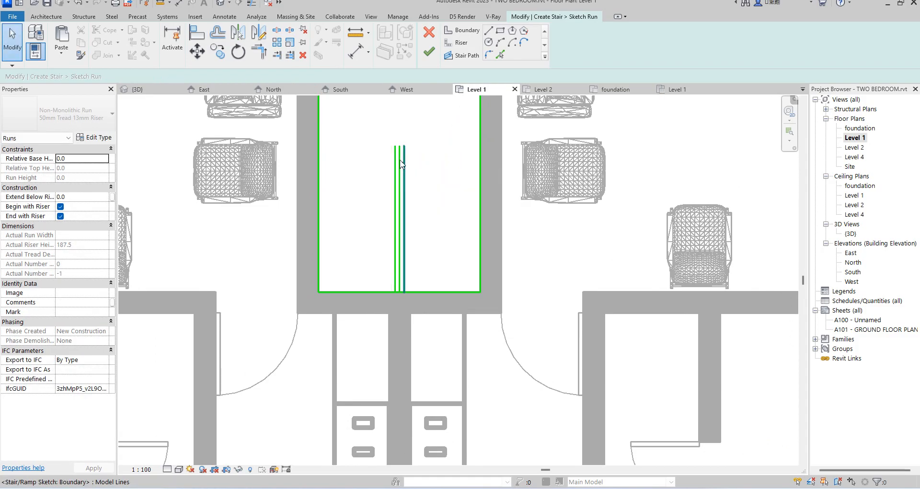
Delete the original central line between the two offset boundary lines.
scroll(401, 164, up, 3)
click(401, 164)
key(Delete)
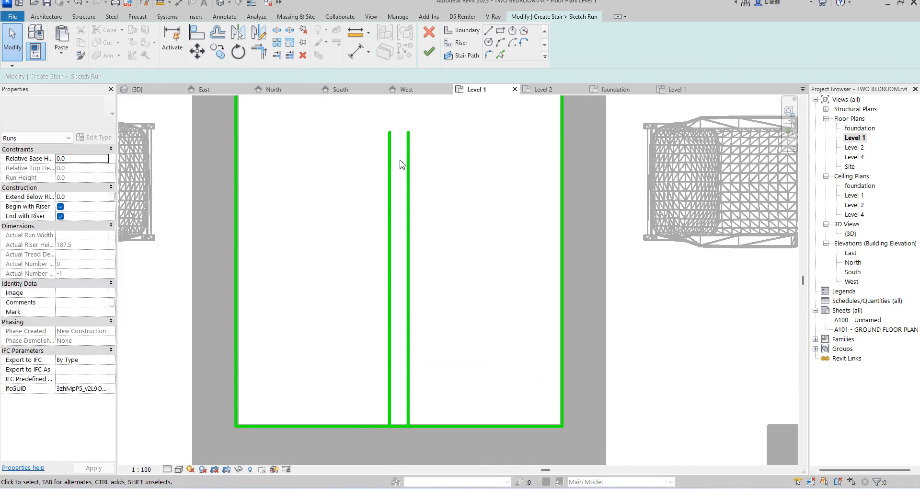
Measure the flight width between the right-hand offset line and the rectangle's right-hand boundary.
click(356, 52)
click(409, 184)
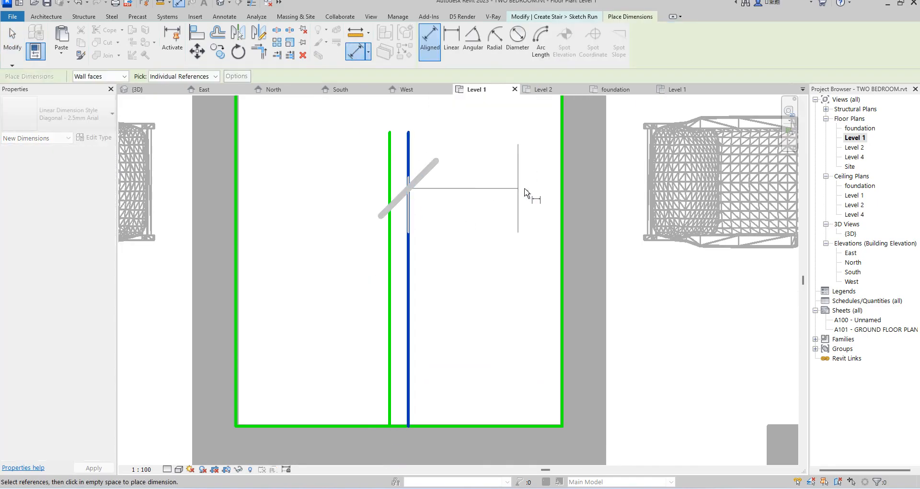
click(560, 186)
scroll(469, 208, down, 3)
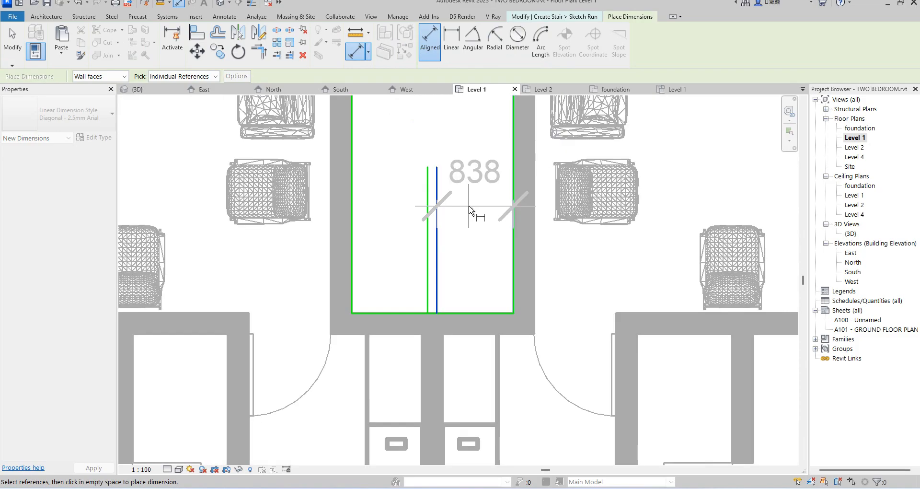
key(Escape)
key(Escape)
Examine the stair boundary sketch and its two inner lines in relation to the corridor and surrounding rooms.
scroll(470, 208, down, 5)
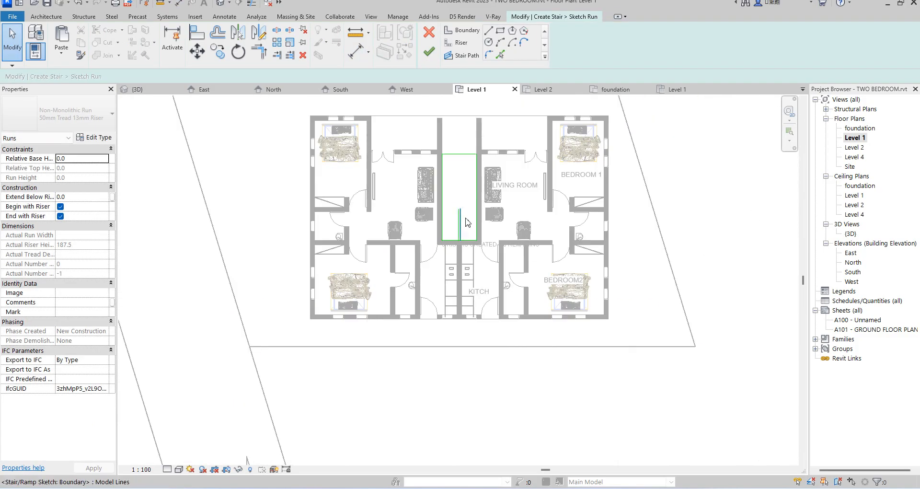
right_click(463, 196)
click(474, 197)
scroll(458, 235, up, 5)
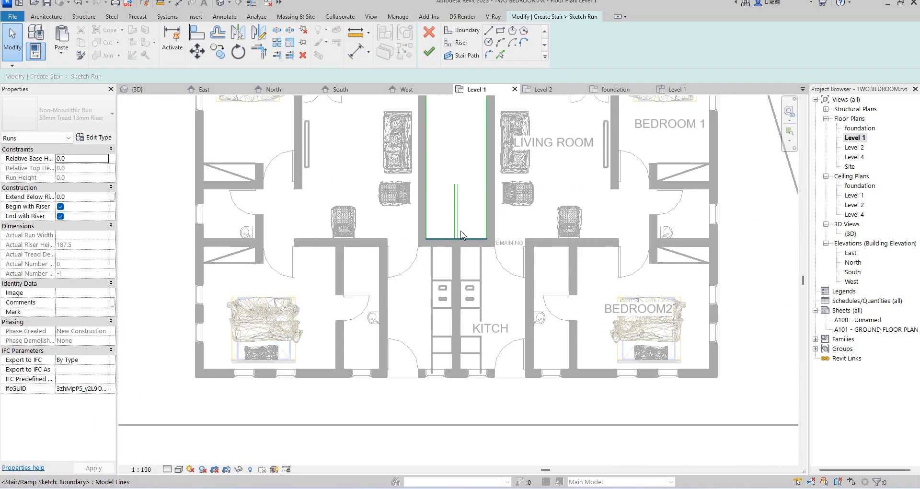
scroll(456, 242, down, 4)
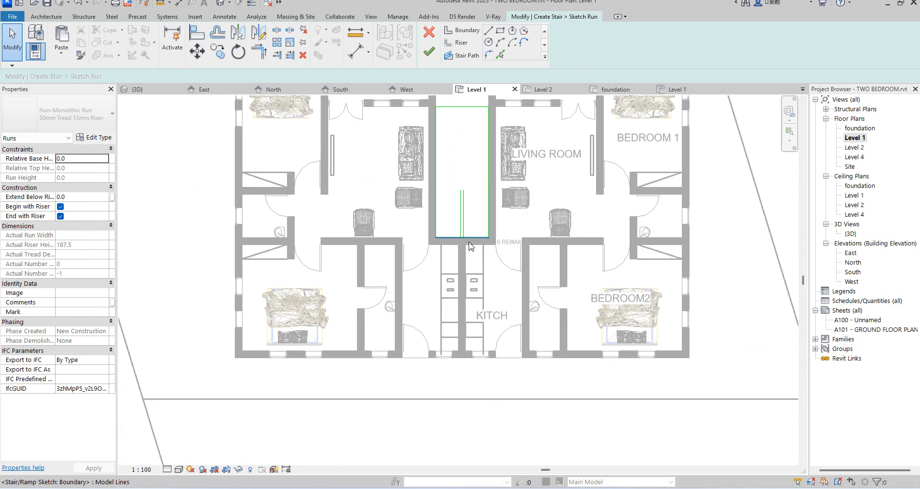
scroll(464, 229, up, 2)
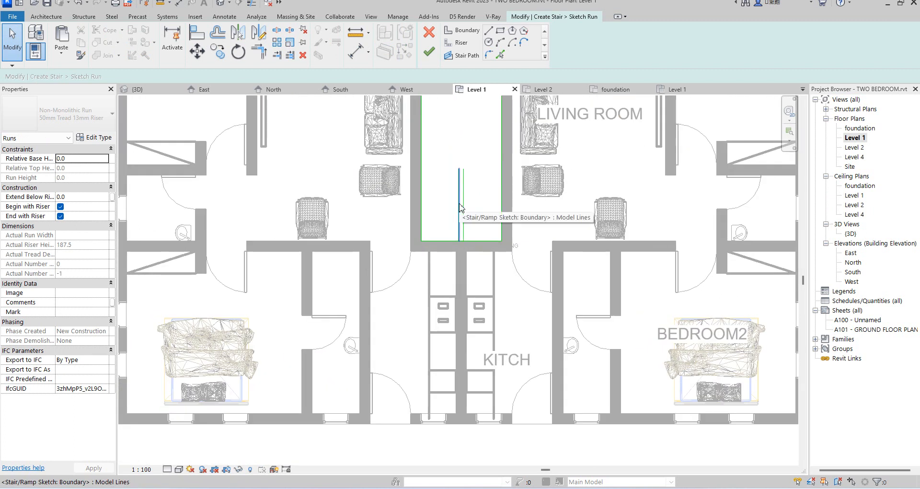
scroll(460, 207, down, 5)
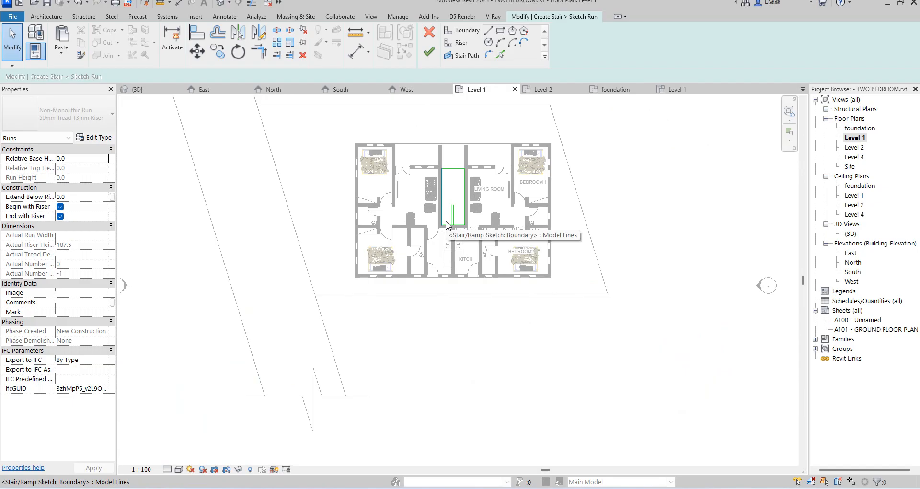
scroll(446, 226, up, 5)
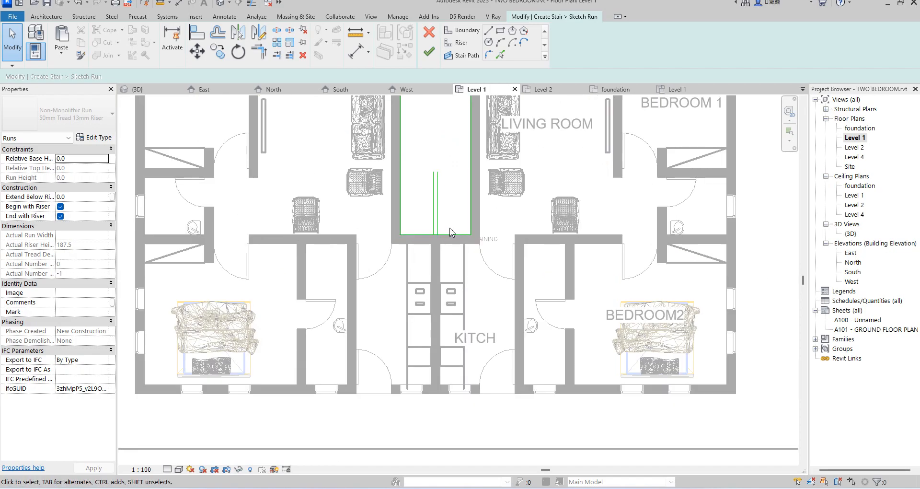
click(437, 229)
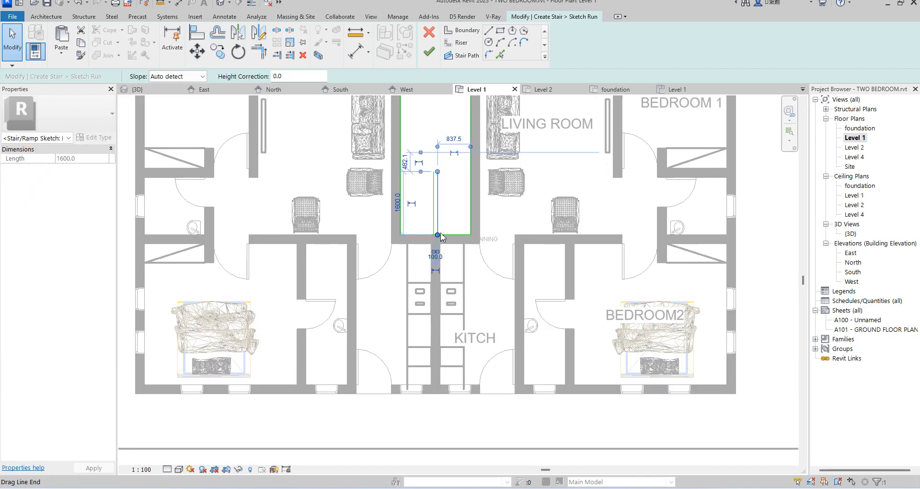
scroll(442, 202, down, 2)
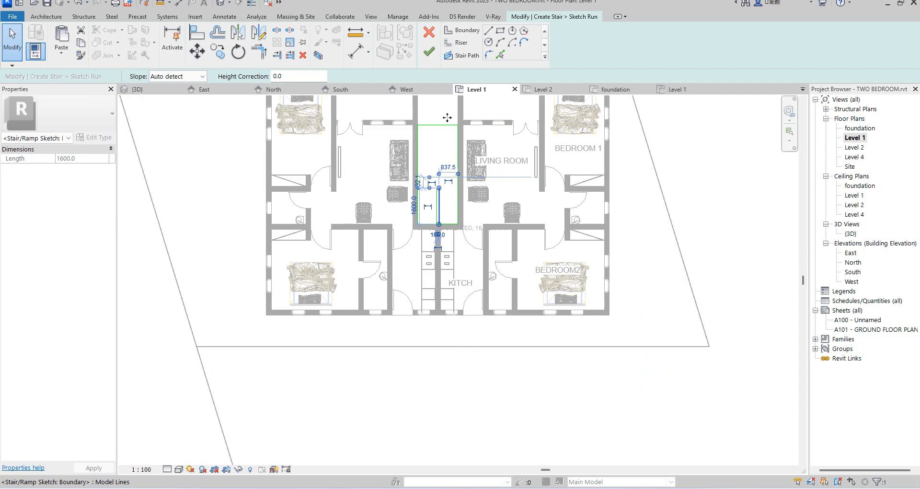
Draw a riser line about 838 mm long across each flight, from the inner line to the outer boundary, about 800 mm from the closed end.
click(462, 43)
scroll(439, 193, up, 2)
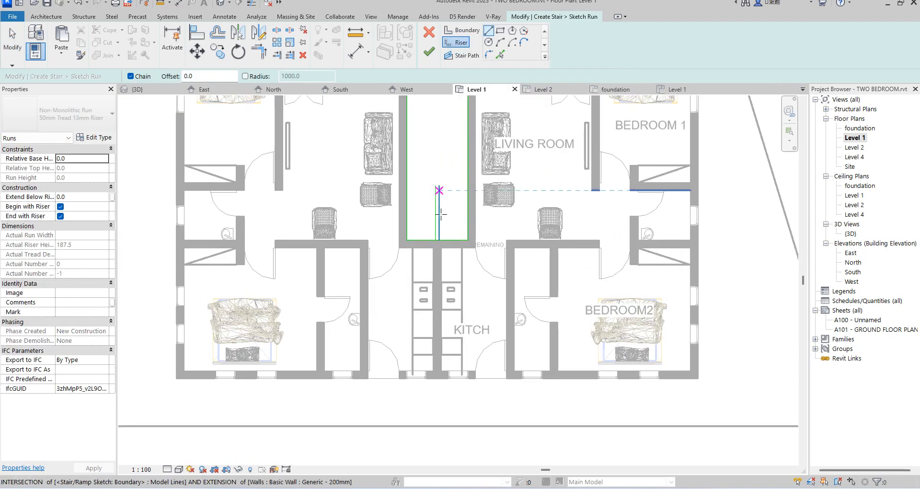
scroll(439, 193, up, 3)
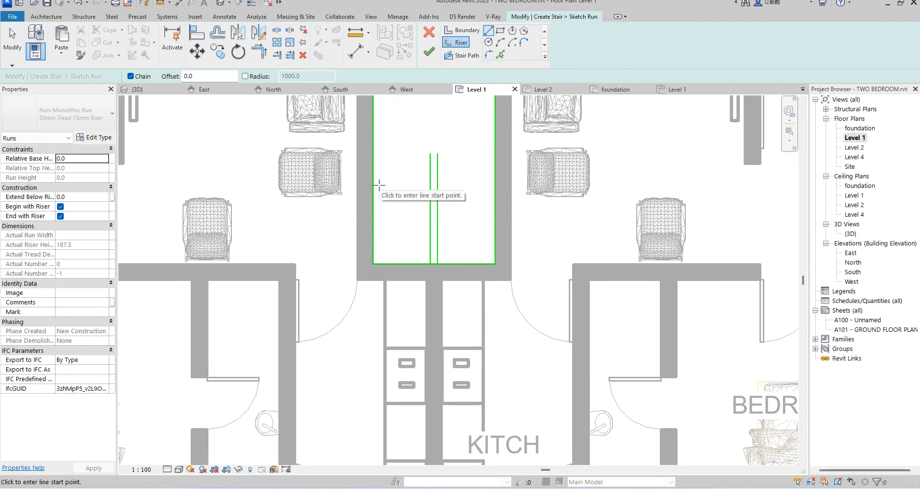
click(432, 210)
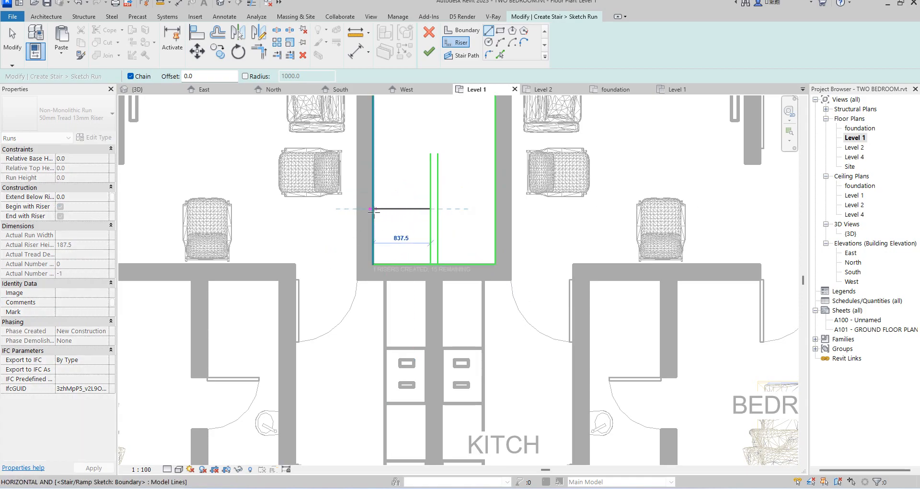
click(374, 208)
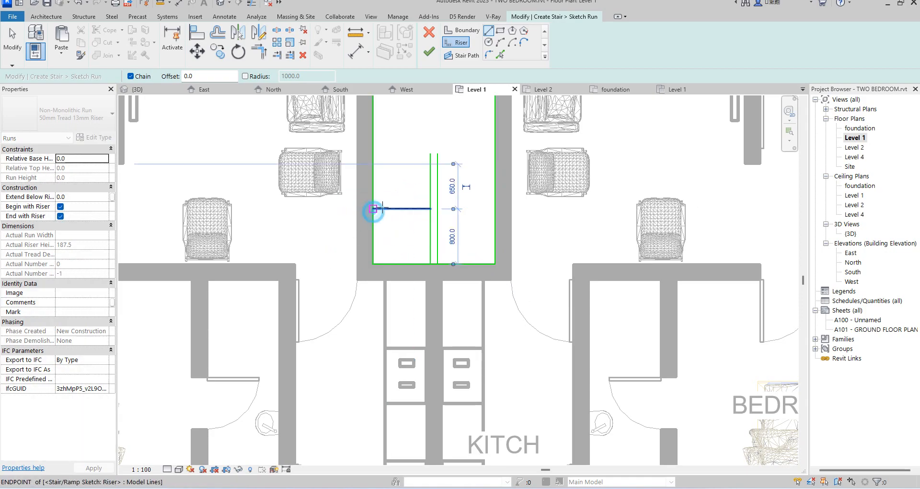
click(438, 208)
click(503, 209)
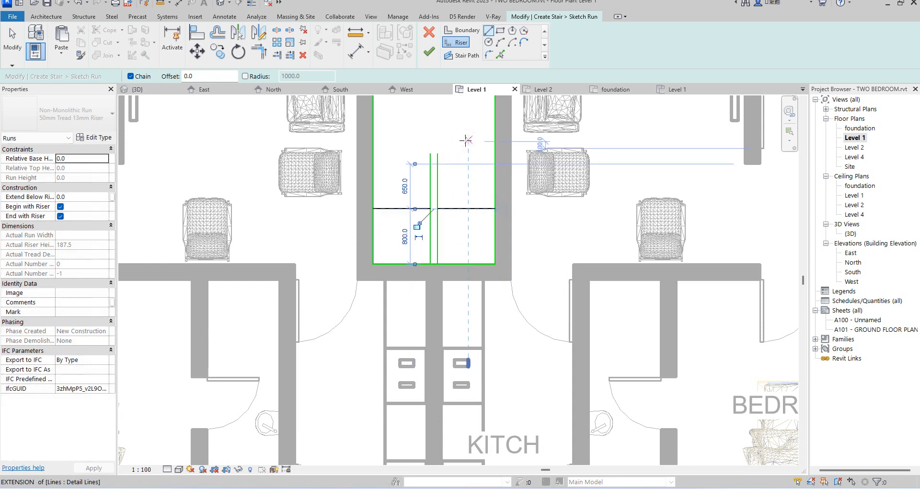
right_click(467, 139)
click(493, 147)
scroll(461, 162, up, 2)
right_click(456, 160)
click(477, 165)
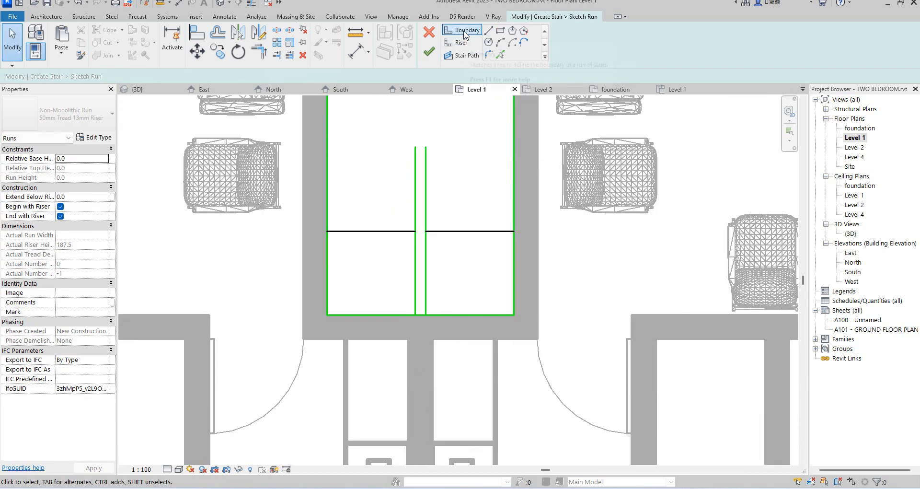
Draw a short boundary line joining the two inner stair lines at the level of the risers near the closed end.
click(461, 30)
scroll(428, 257, up, 3)
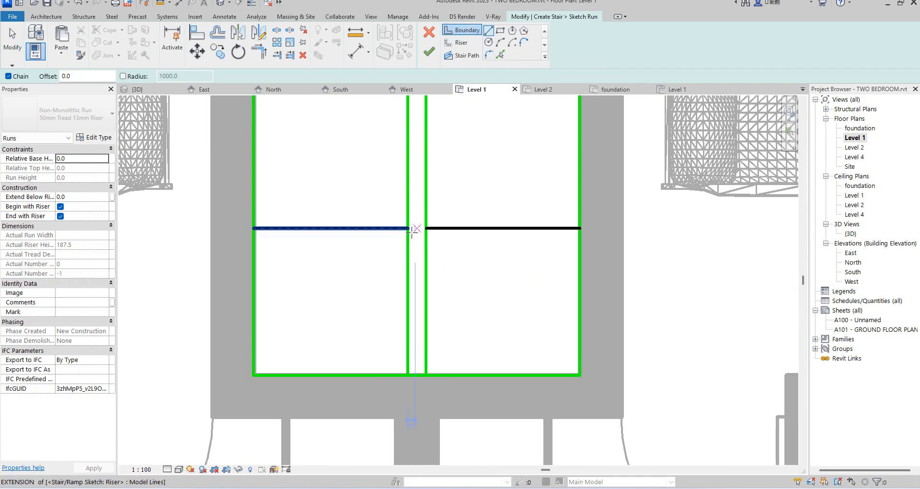
click(429, 229)
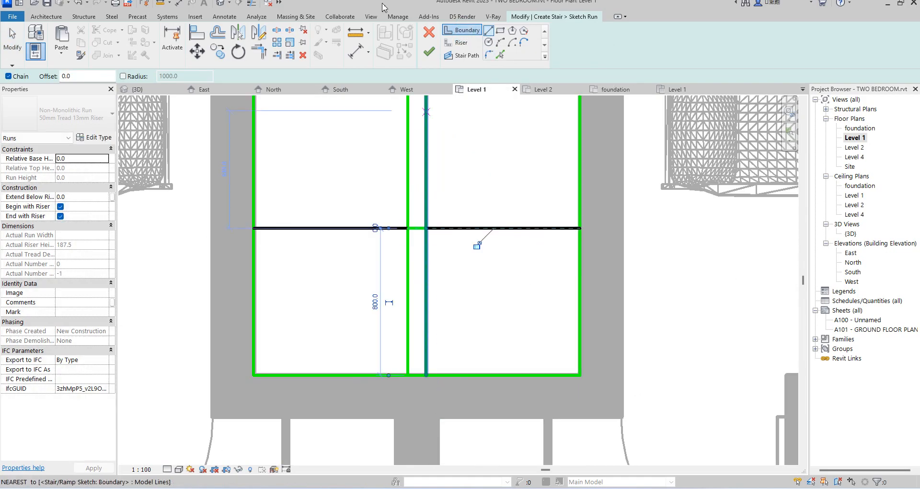
Trim both inner boundary lines to corners with the short connecting line, removing their parts across the landing.
key(t)
key(r)
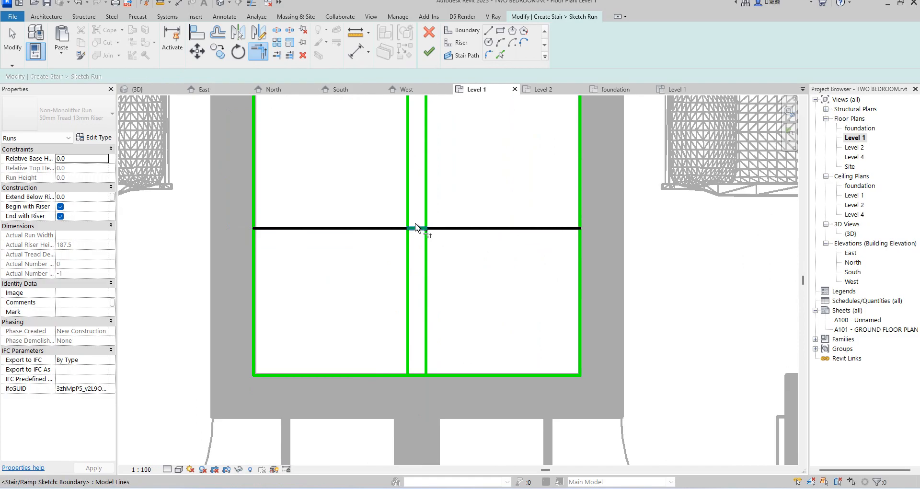
click(409, 210)
click(418, 228)
click(427, 206)
click(426, 207)
scroll(456, 206, down, 3)
right_click(472, 207)
click(518, 216)
right_click(454, 204)
click(480, 214)
scroll(481, 229, down, 2)
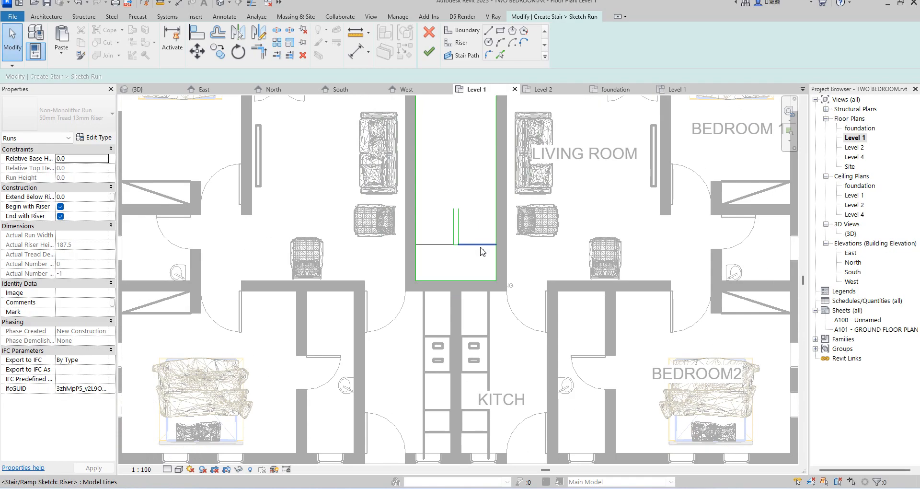
Offset the left flight's riser as successive copies at 300 mm spacing, adding nine risers towards the open end.
scroll(451, 238, up, 2)
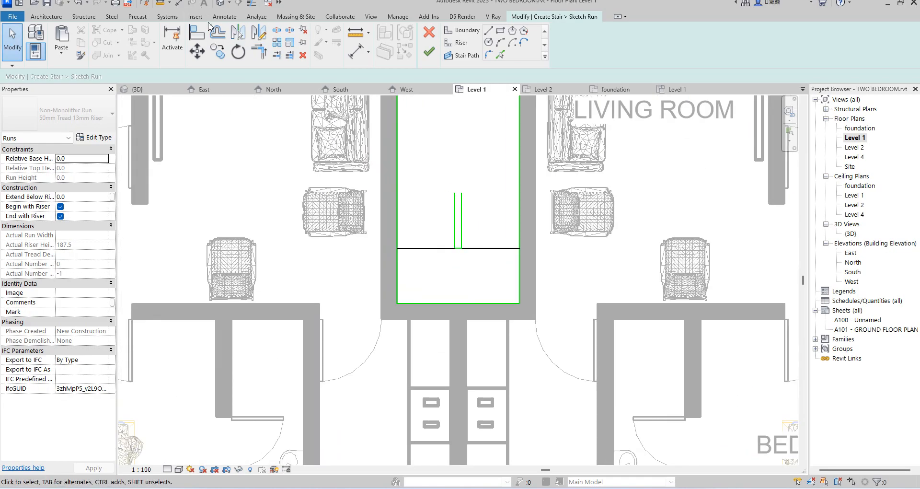
click(218, 40)
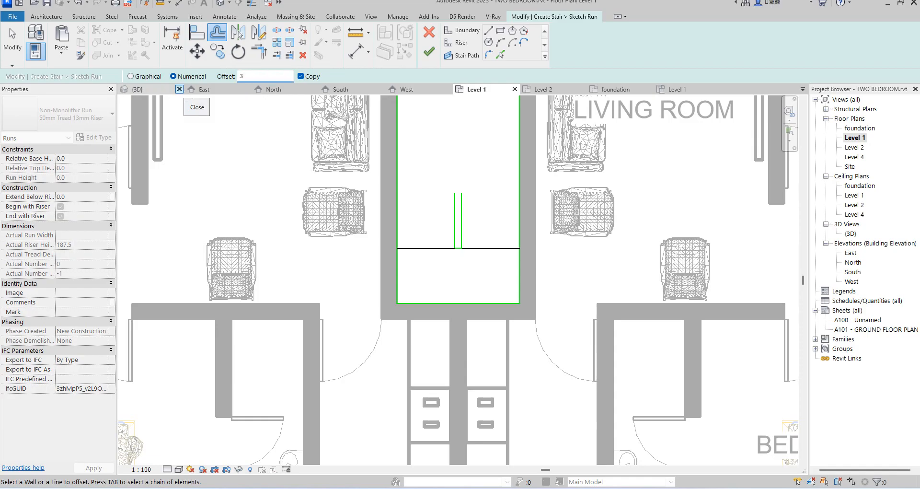
click(430, 248)
click(432, 227)
click(431, 207)
click(431, 186)
click(431, 165)
click(428, 141)
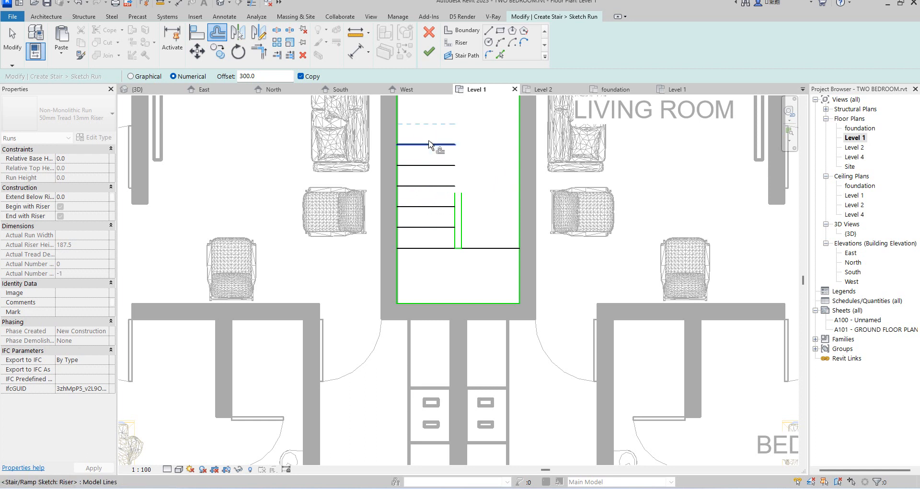
scroll(408, 271, down, 2)
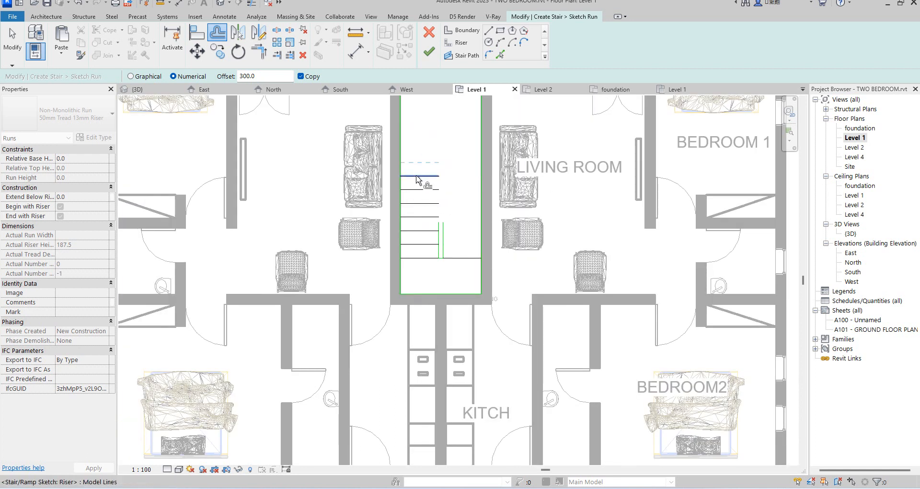
click(416, 163)
scroll(416, 256, down, 5)
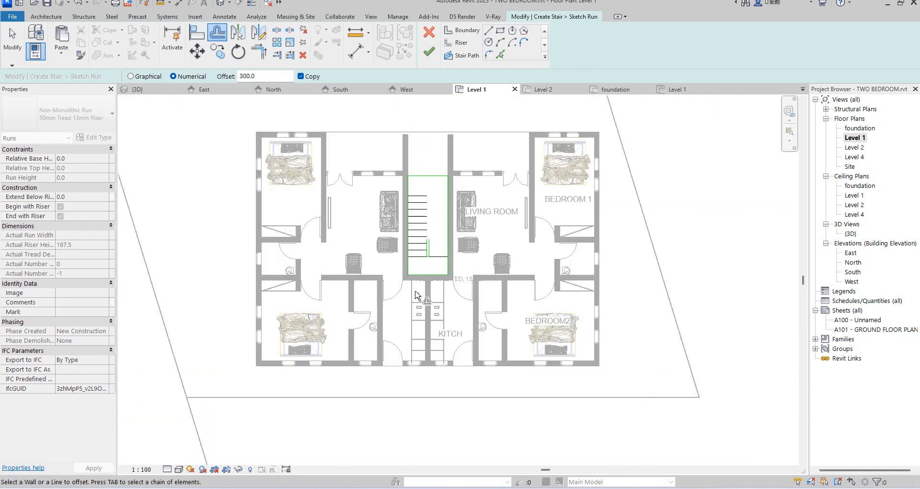
scroll(450, 209, up, 3)
right_click(506, 190)
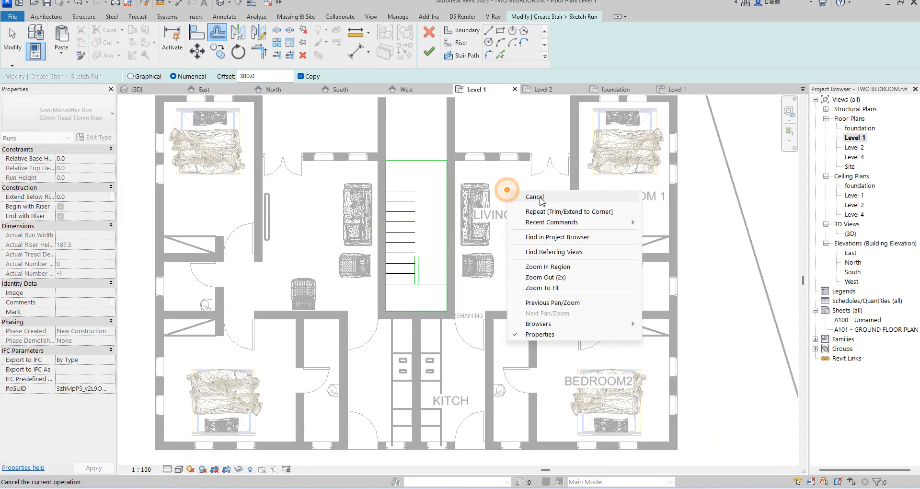
click(532, 197)
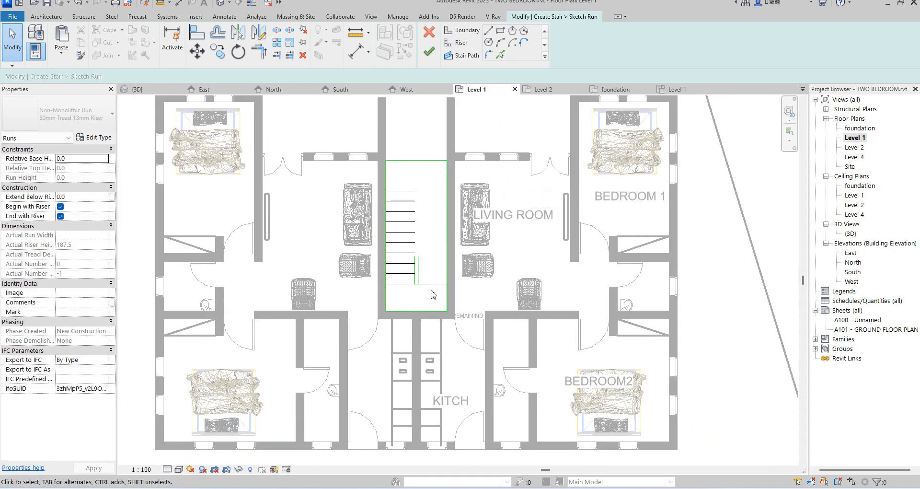
Mirror the nine copied risers onto the right flight about a vertical axis midway between the inner boundary lines.
scroll(406, 282, up, 1)
scroll(405, 280, down, 4)
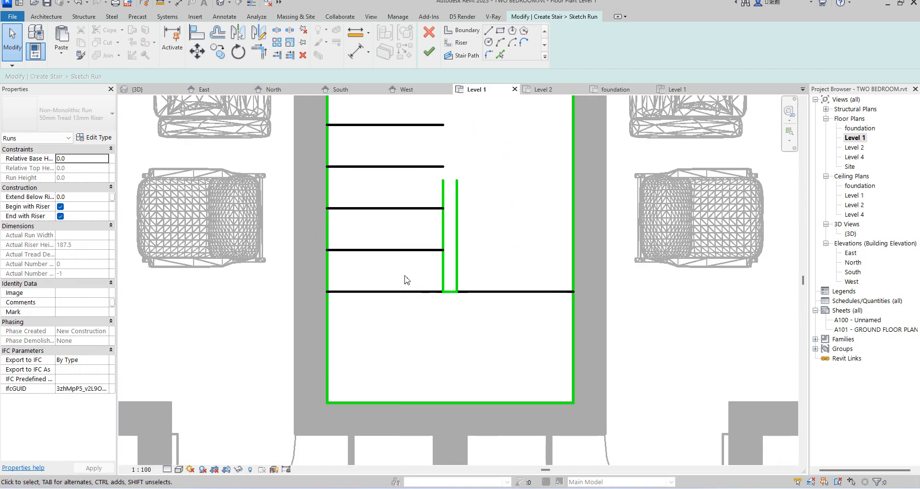
scroll(405, 280, up, 3)
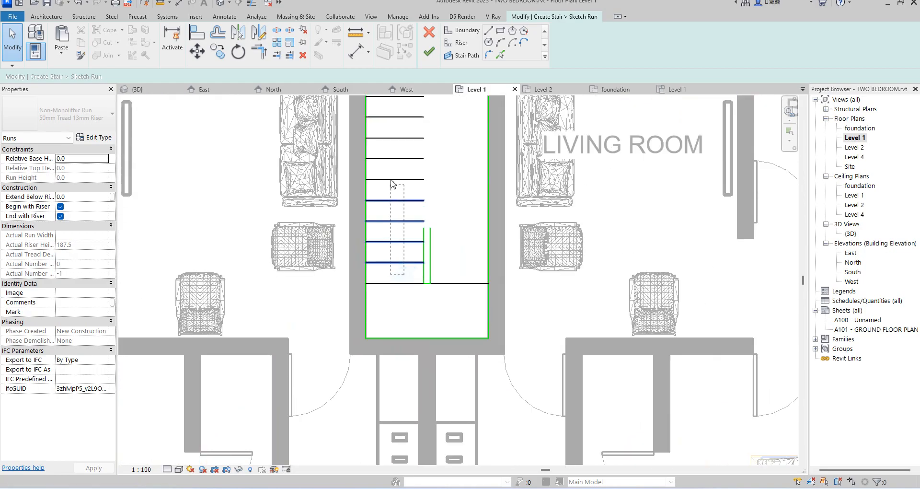
scroll(398, 185, down, 2)
drag(384, 139, 389, 129)
click(254, 32)
scroll(386, 261, up, 6)
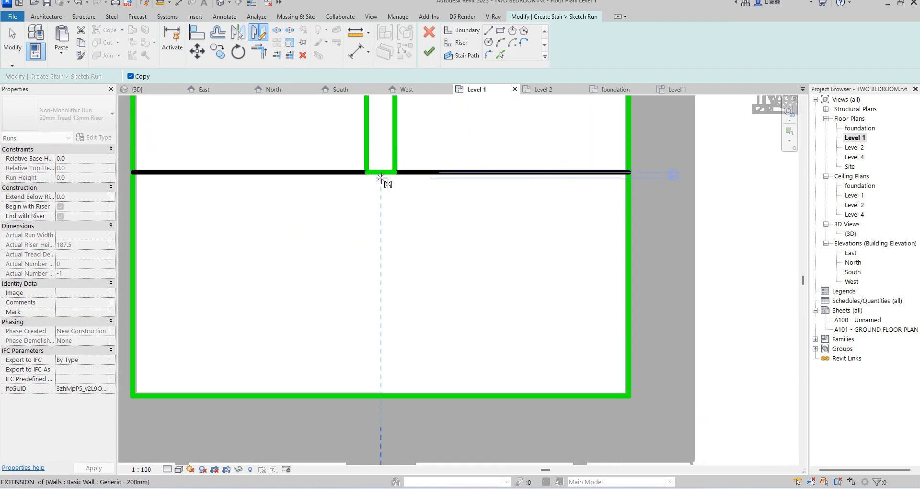
click(381, 175)
click(380, 211)
scroll(437, 341, down, 2)
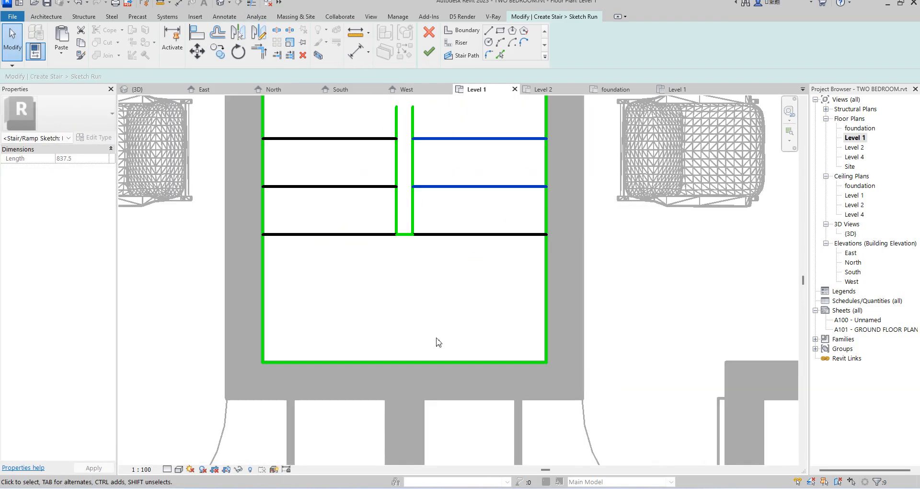
Extend the two inner boundary lines to corners with the last riser of each flight at the open end.
scroll(438, 341, down, 5)
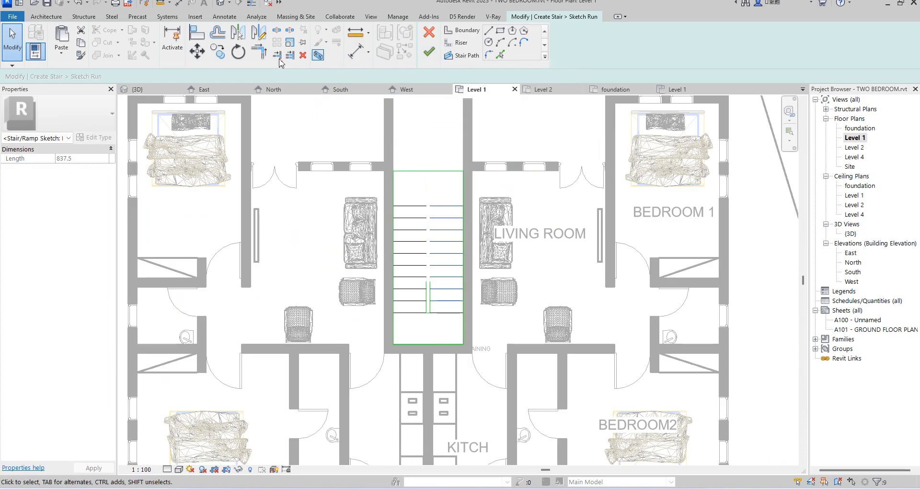
click(258, 51)
click(445, 206)
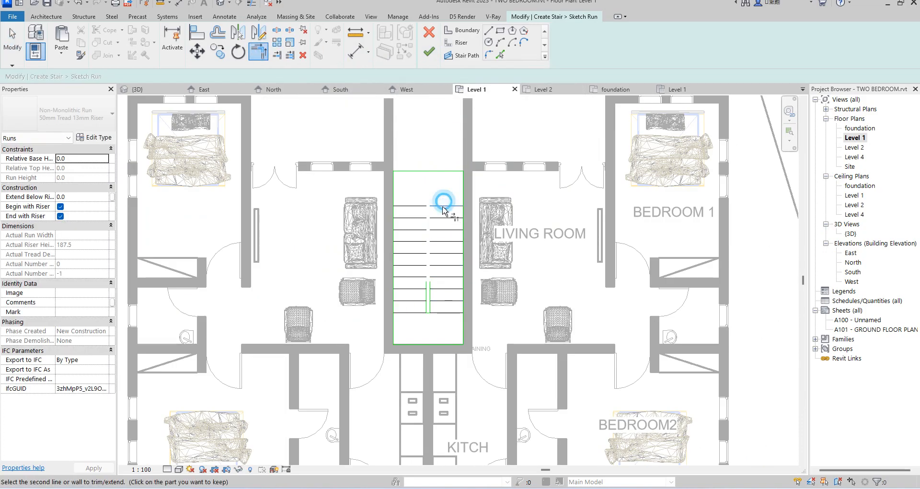
click(429, 294)
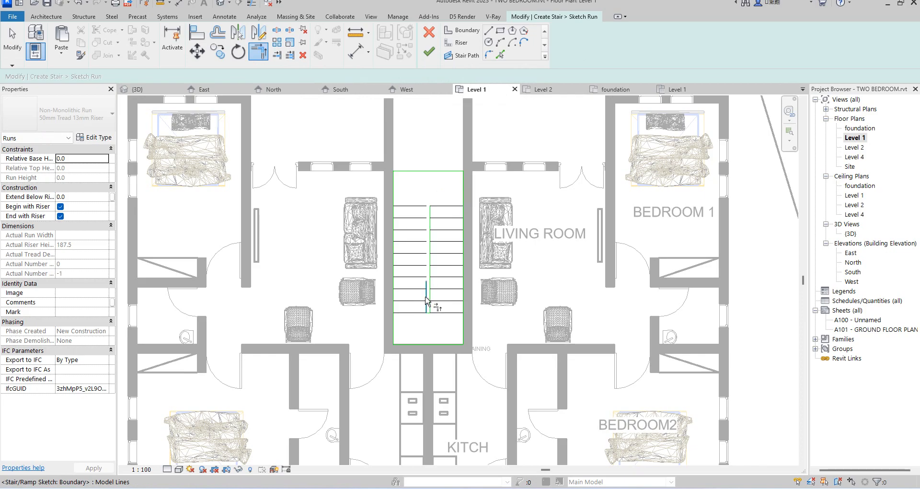
scroll(435, 190, up, 3)
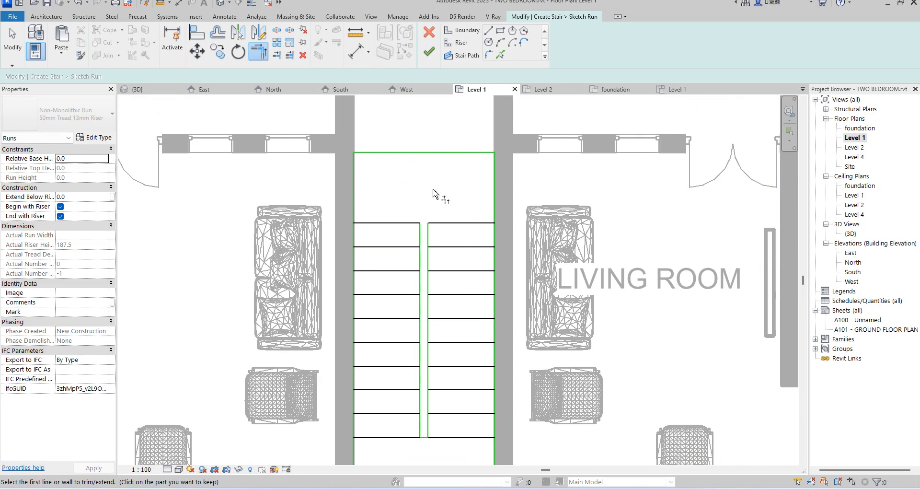
Trim the outer boundary lines to the last risers at the open end and delete the leftover closing line beyond them.
click(481, 224)
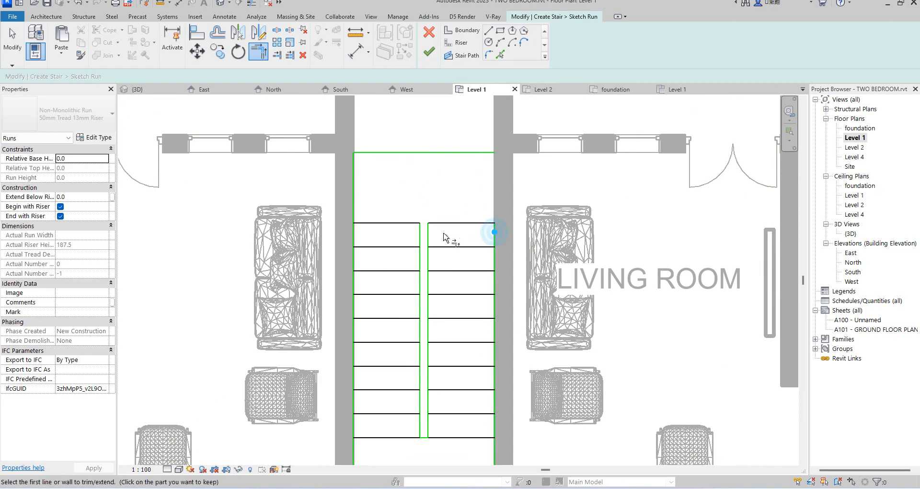
click(376, 224)
click(356, 232)
right_click(418, 183)
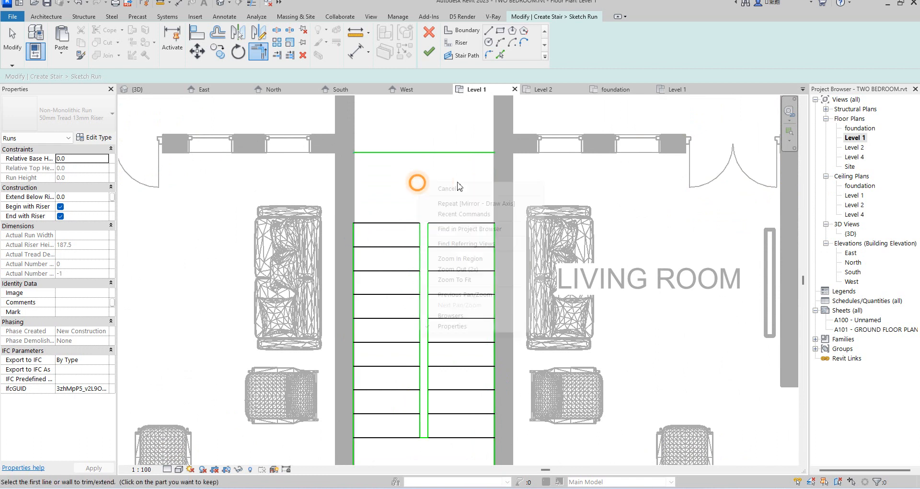
click(459, 188)
click(433, 152)
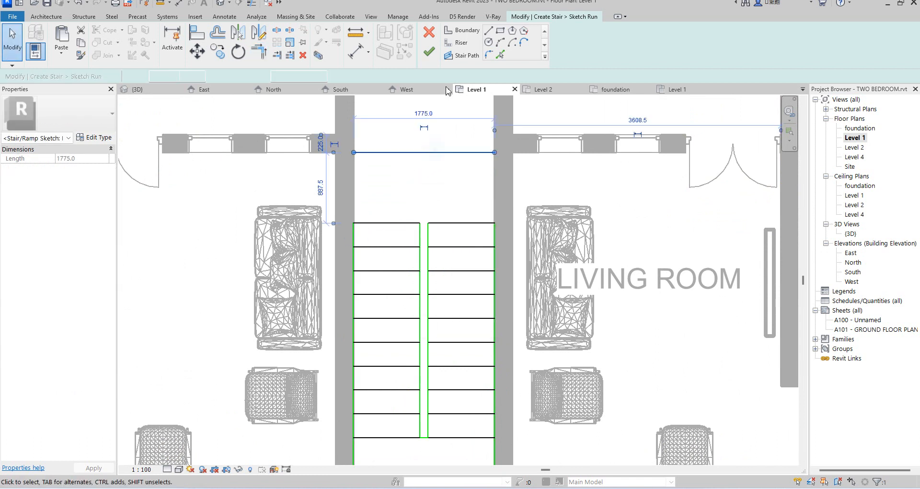
click(303, 54)
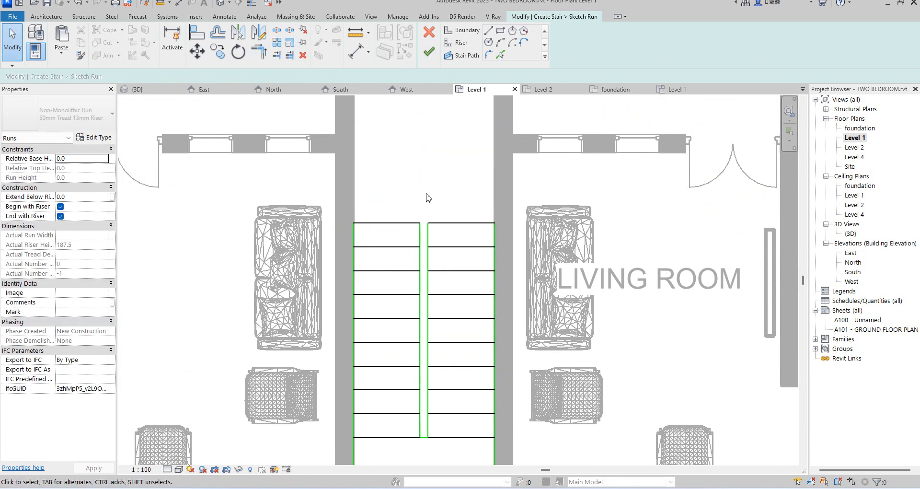
Draw a U-shaped stair path down the left flight from its riser midpoint, about 1000 mm across the landing, and up the right flight.
scroll(482, 103, down, 2)
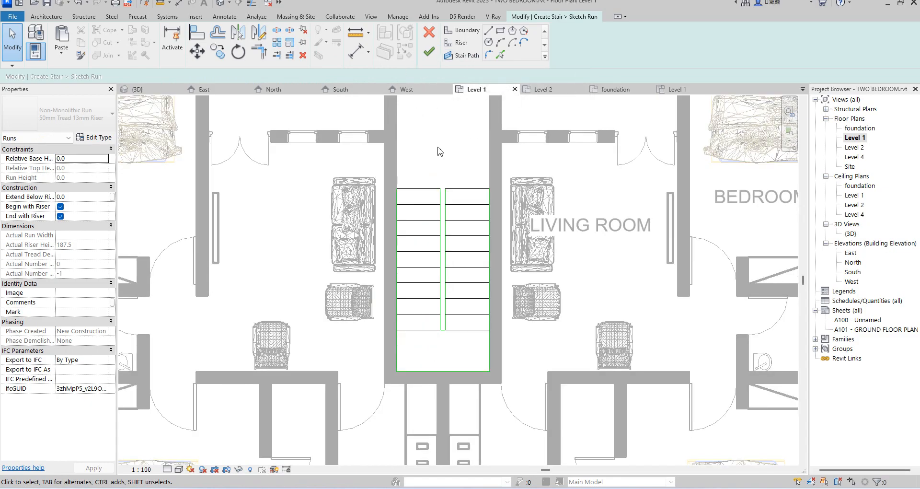
click(461, 56)
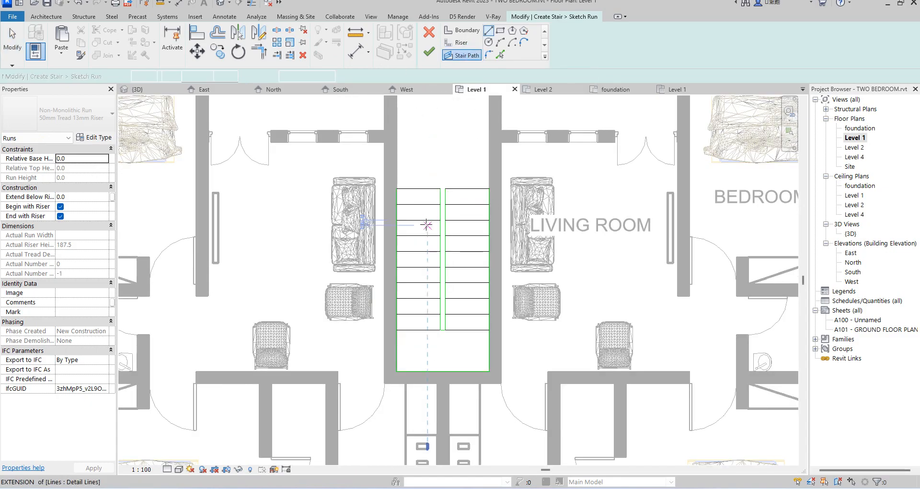
scroll(419, 186, up, 2)
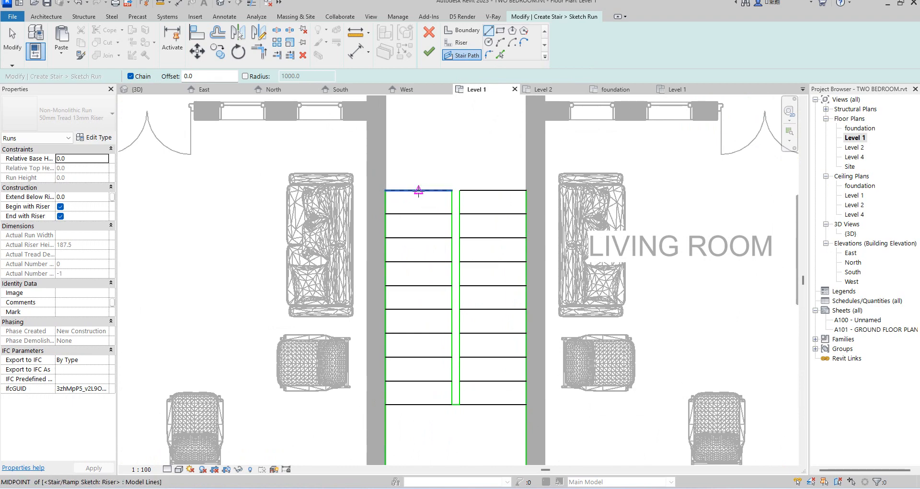
click(419, 190)
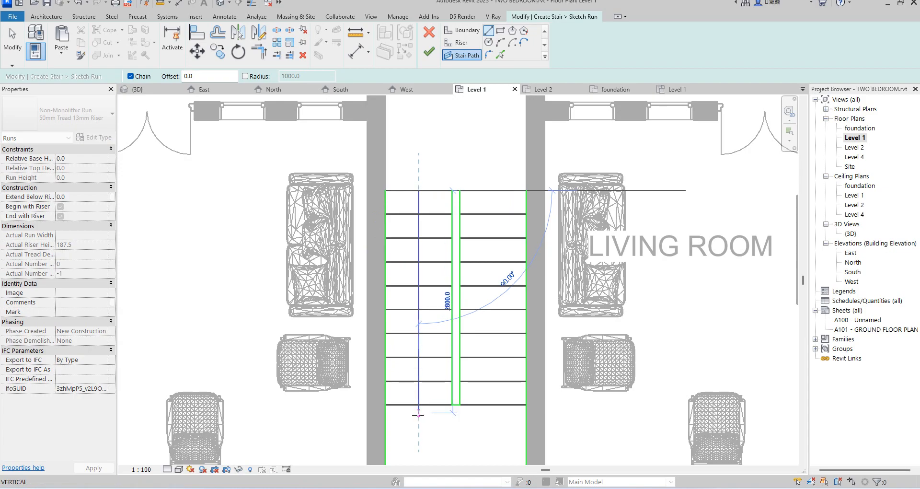
scroll(420, 391, down, 2)
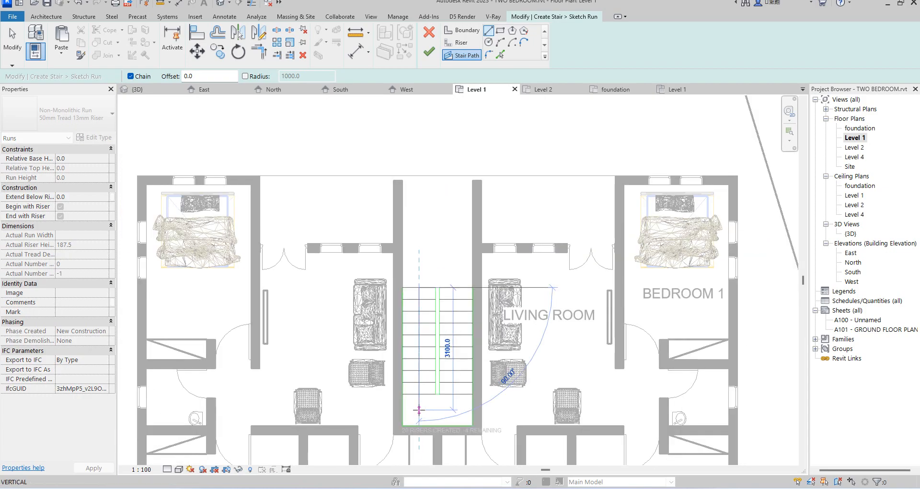
click(419, 406)
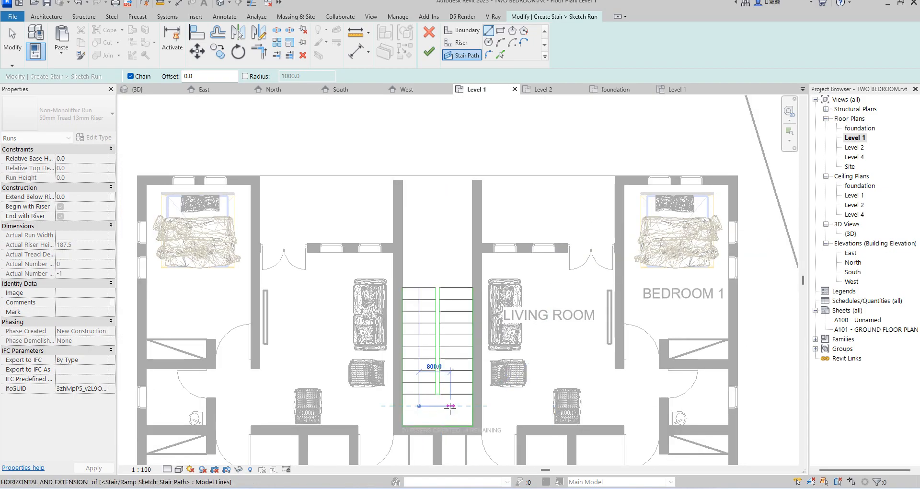
scroll(453, 406, up, 2)
click(461, 405)
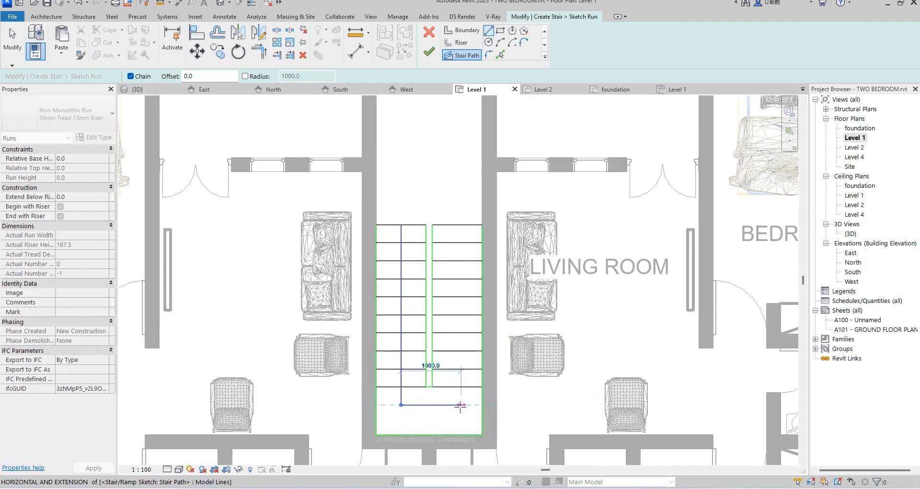
click(461, 222)
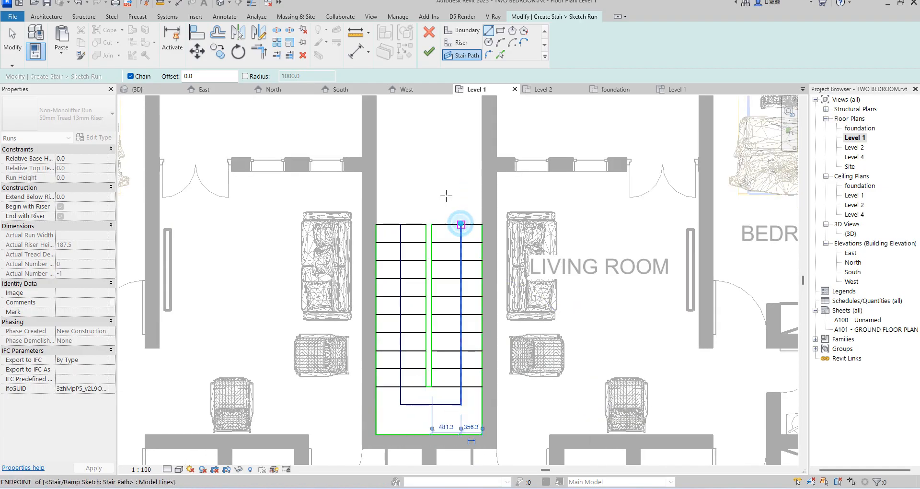
right_click(431, 136)
click(458, 144)
right_click(449, 139)
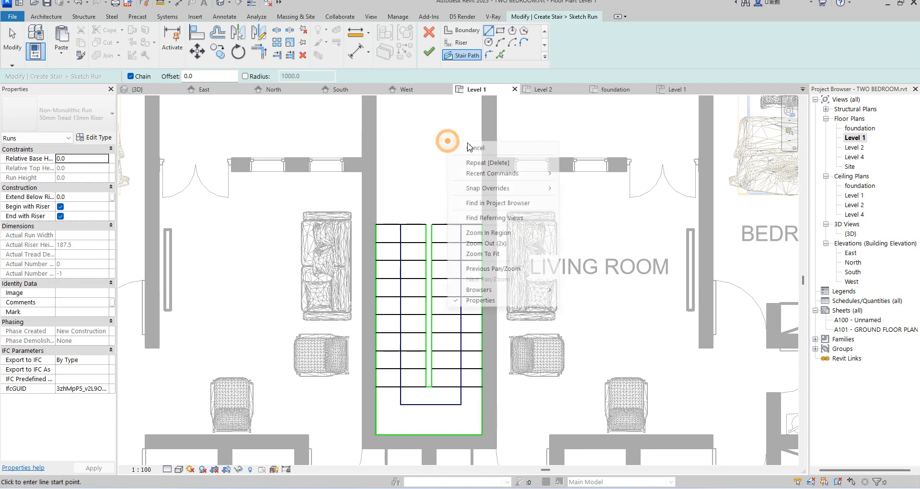
click(475, 146)
Finish the run sketch and complete the stair.
click(427, 57)
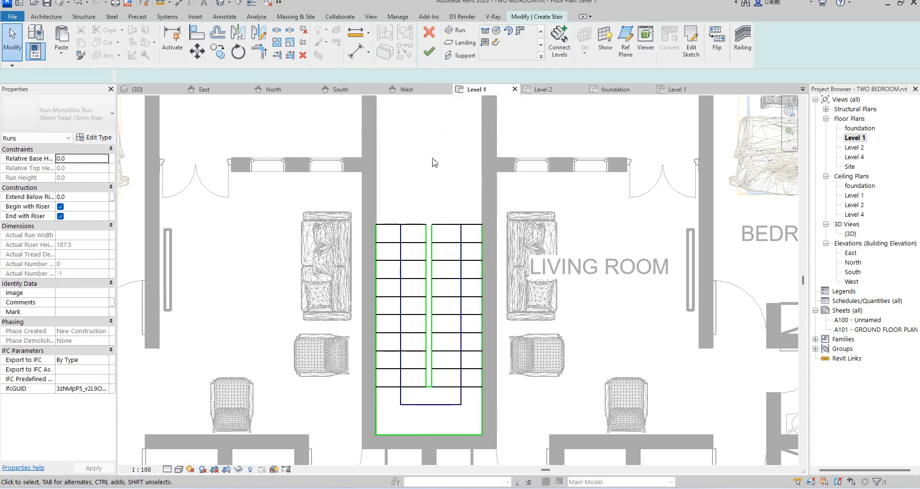
scroll(443, 191, down, 1)
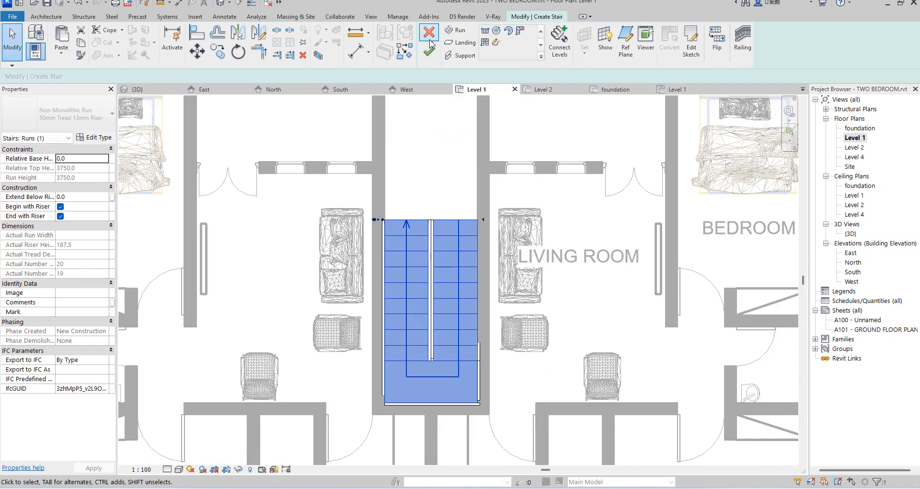
click(432, 54)
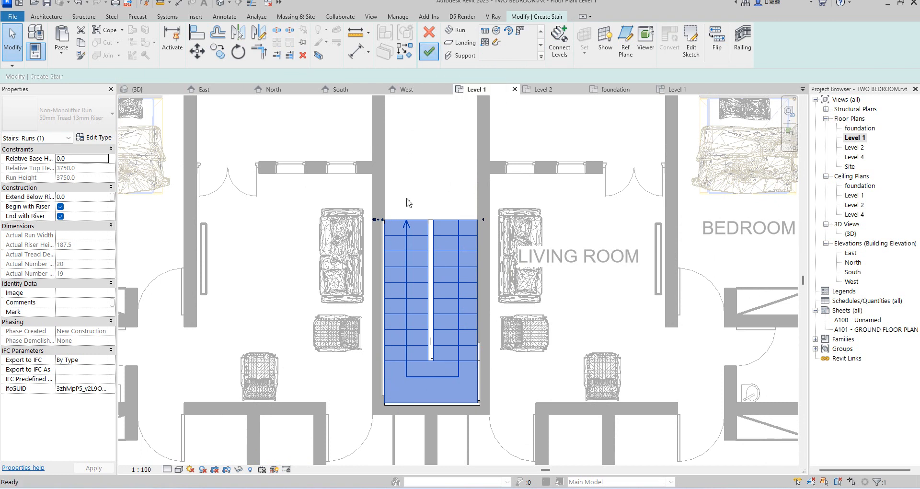
Examine the finished stair and its railings in the Level 1 and Level 2 floor plans.
scroll(424, 276, down, 2)
scroll(422, 244, up, 3)
scroll(420, 241, down, 4)
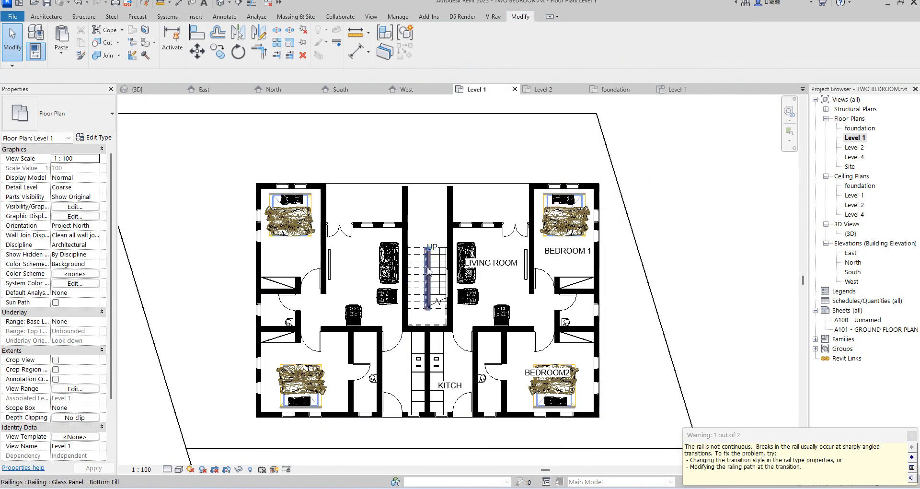
scroll(428, 272, up, 3)
scroll(431, 254, down, 3)
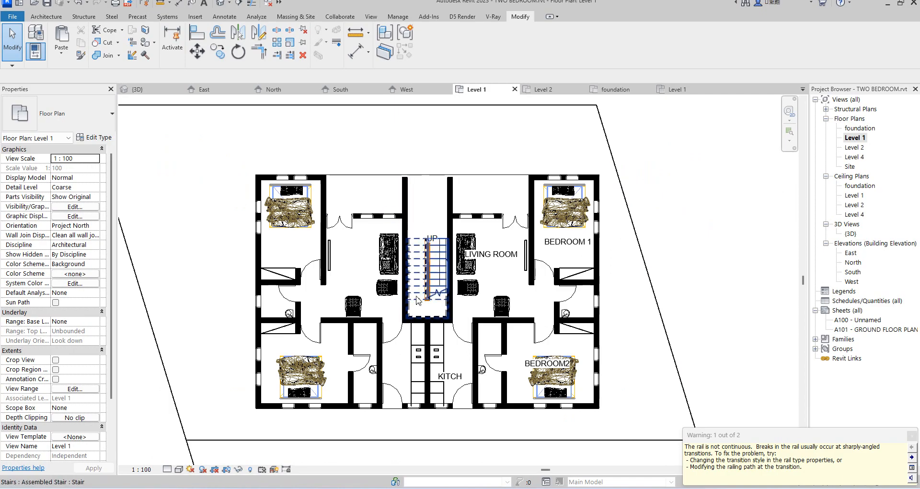
scroll(433, 225, up, 2)
scroll(464, 259, down, 2)
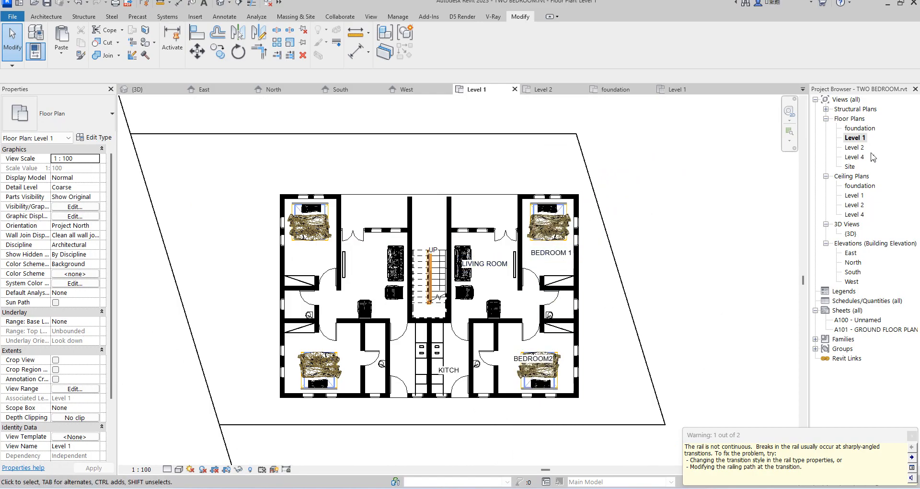
double_click(854, 147)
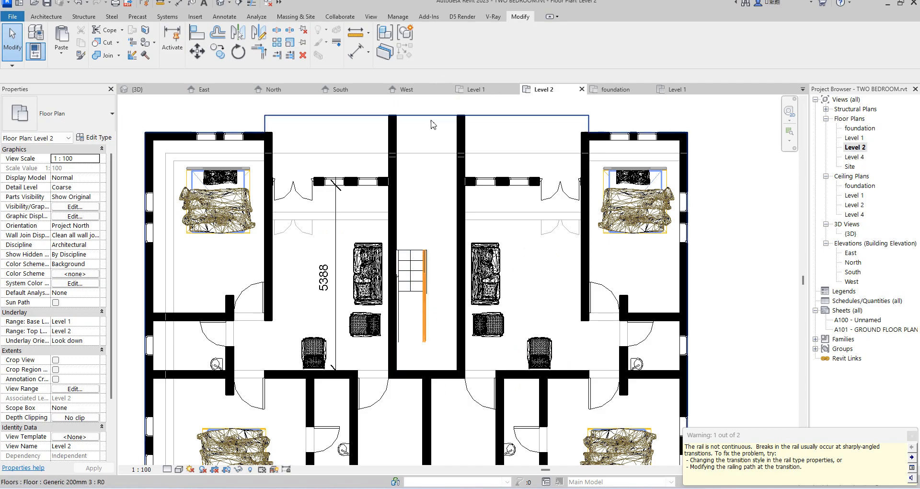
scroll(423, 158, down, 3)
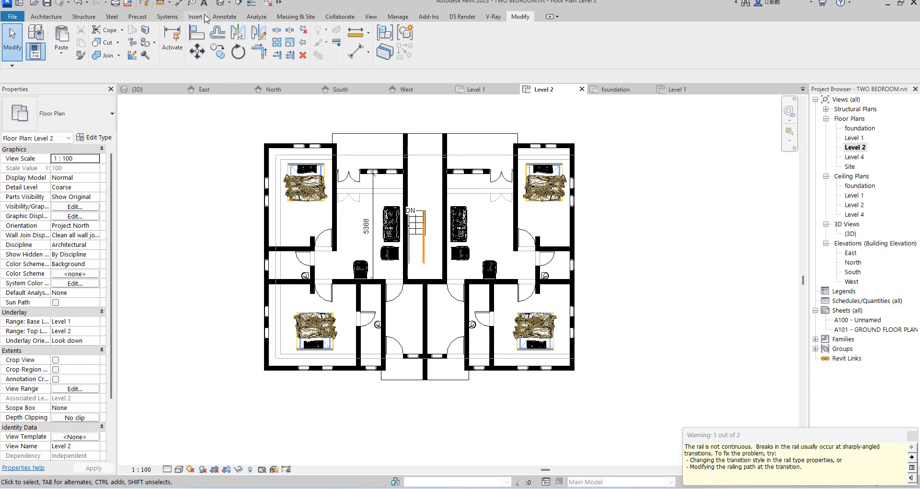
Cut a building section lengthwise through the central stair corridor on Level 2 and shift it slightly off the dividing wall's centre.
click(257, 16)
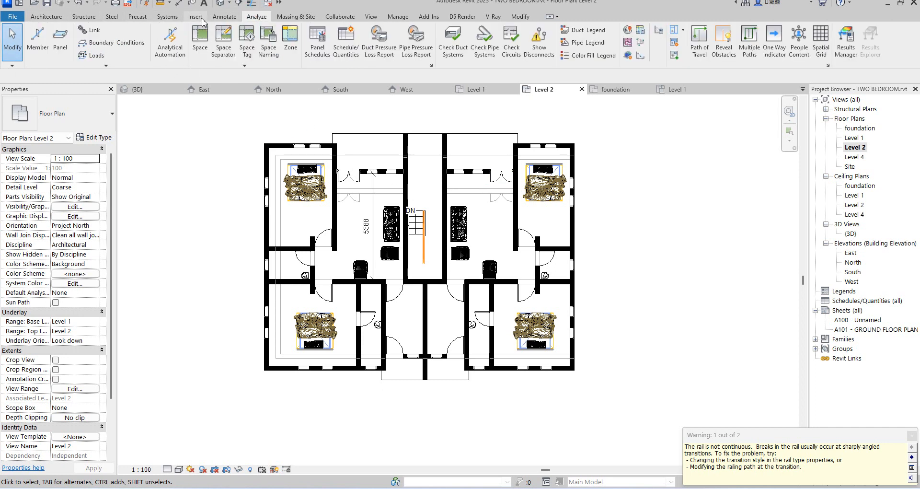
click(370, 19)
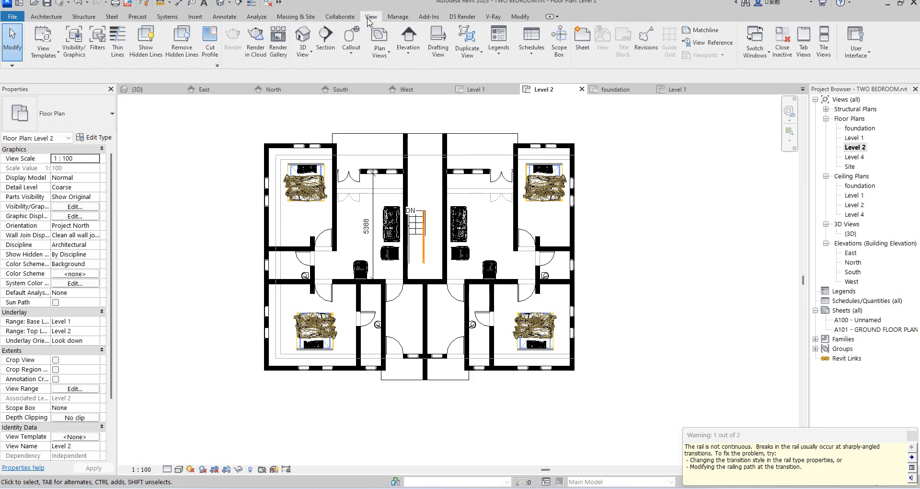
click(325, 45)
click(426, 117)
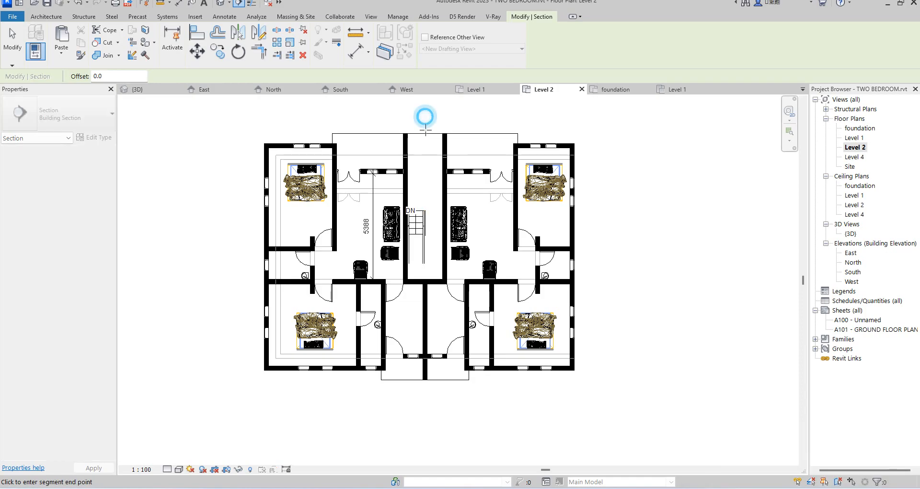
click(423, 429)
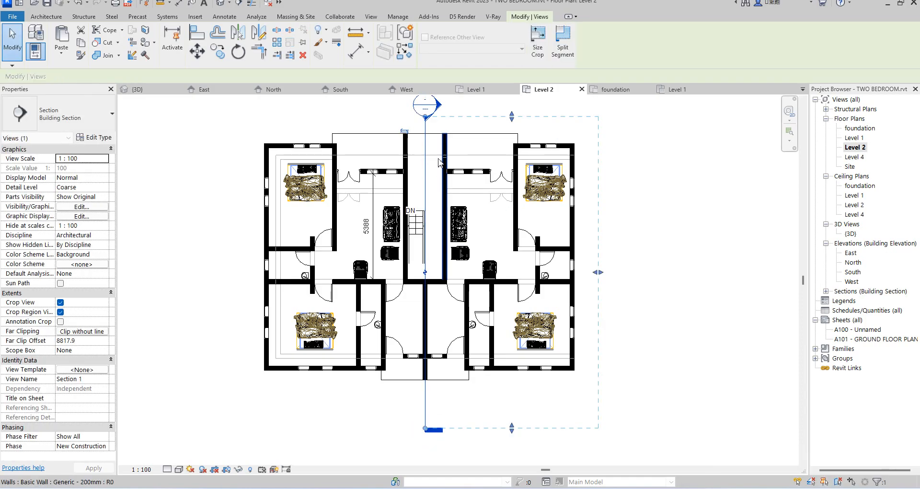
scroll(427, 130, up, 2)
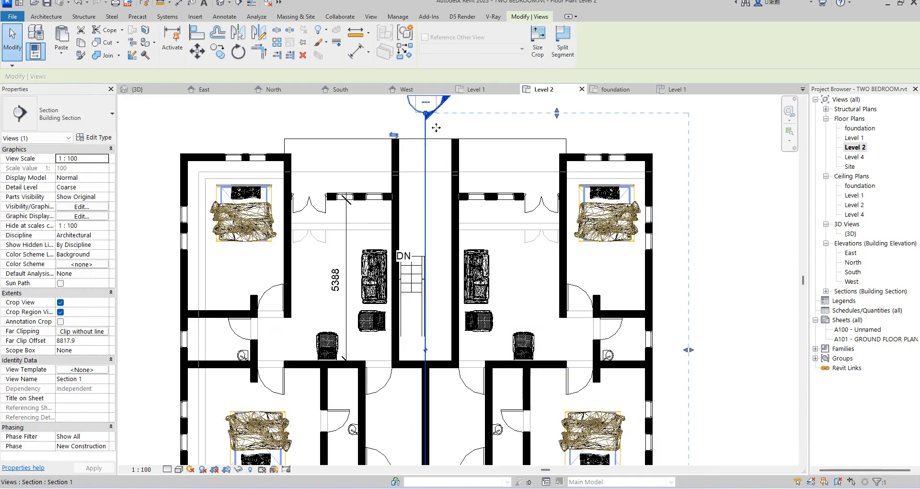
mouse_move(428, 129)
mouse_down()
mouse_move(445, 129)
mouse_move(423, 128)
mouse_move(435, 128)
mouse_up()
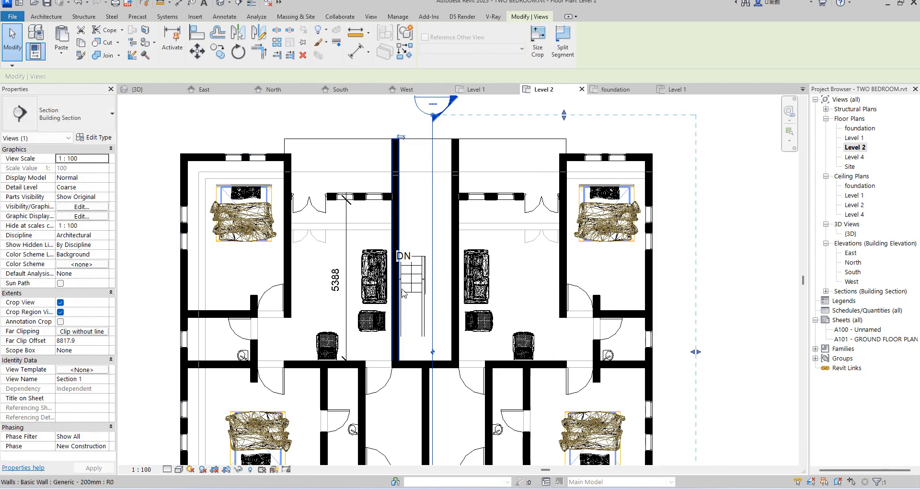
Open the new section's view and examine the stair between Level 1 and Level 2.
right_click(435, 130)
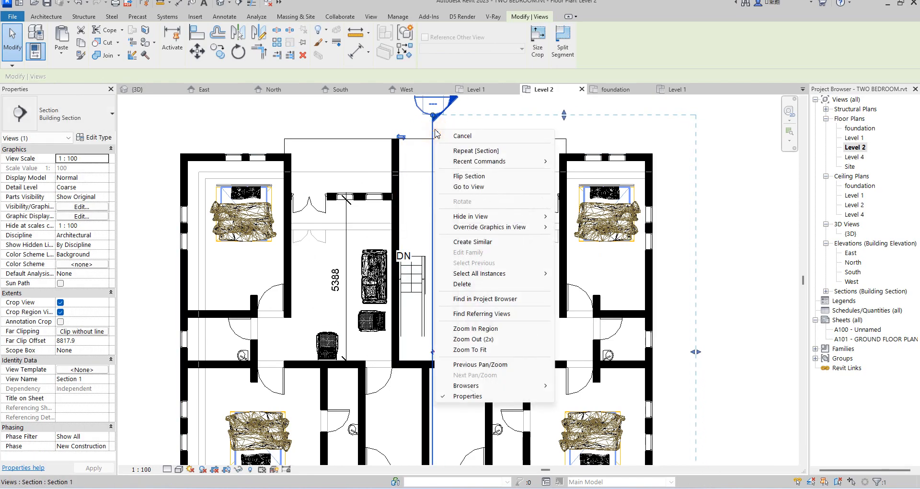
click(469, 186)
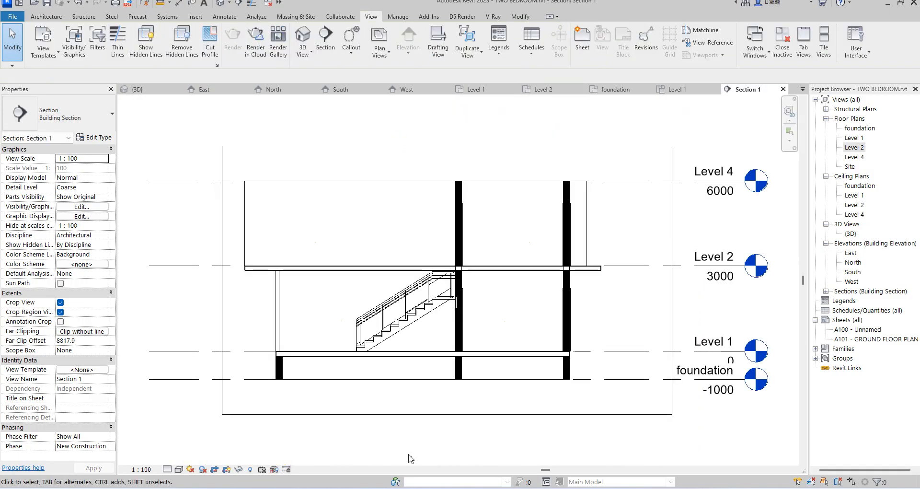
scroll(461, 295, up, 3)
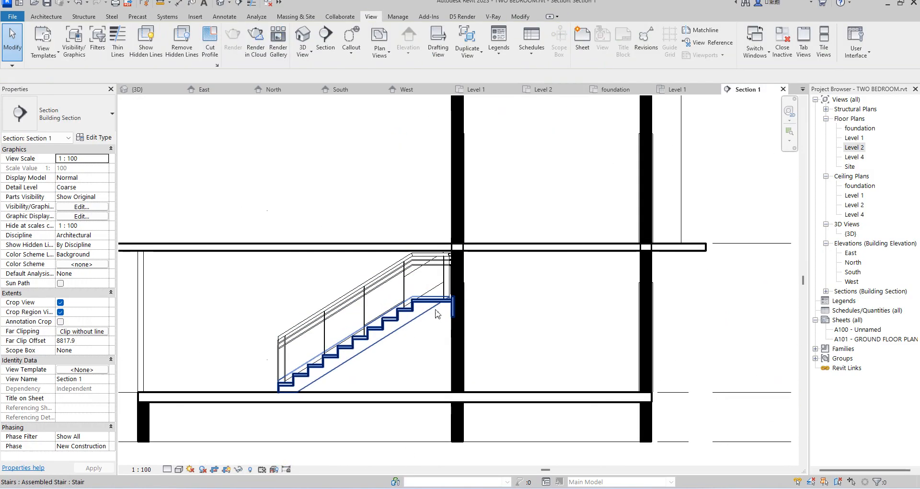
scroll(437, 314, down, 5)
Flip the section's viewing direction so it looks toward the opposite side of the building.
click(338, 315)
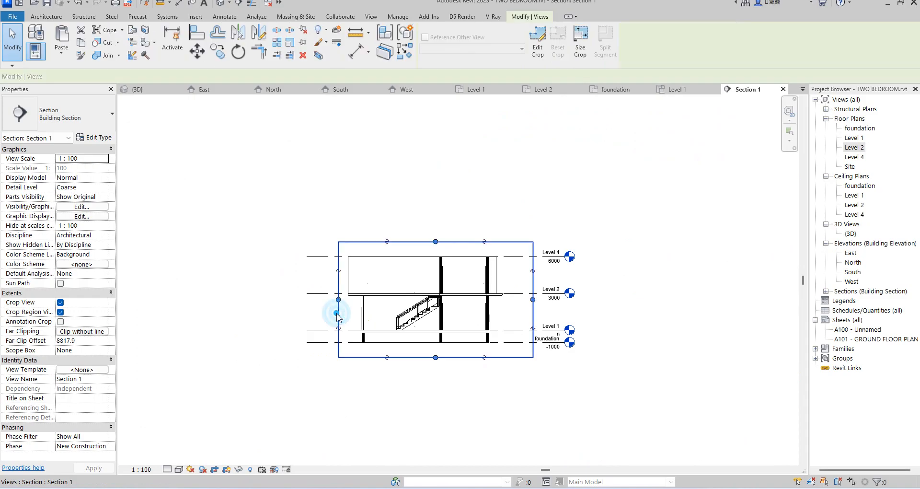
right_click(338, 314)
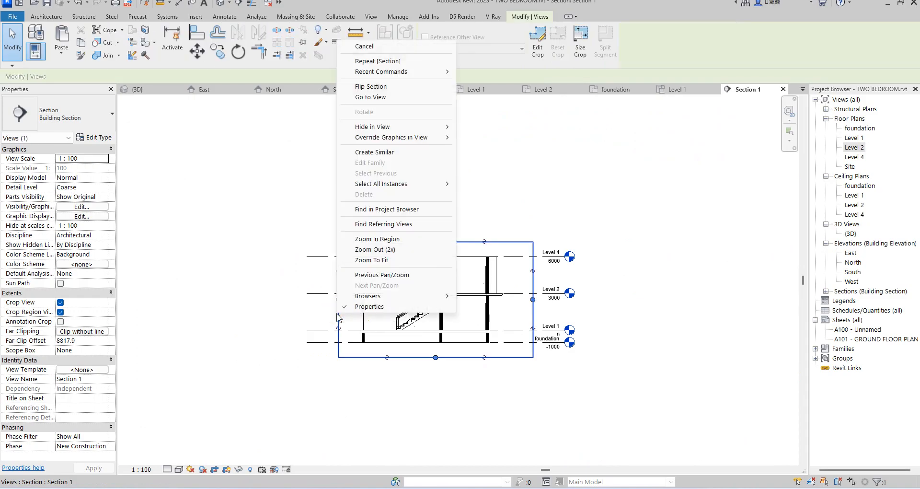
click(378, 87)
scroll(438, 312, up, 4)
scroll(444, 307, up, 1)
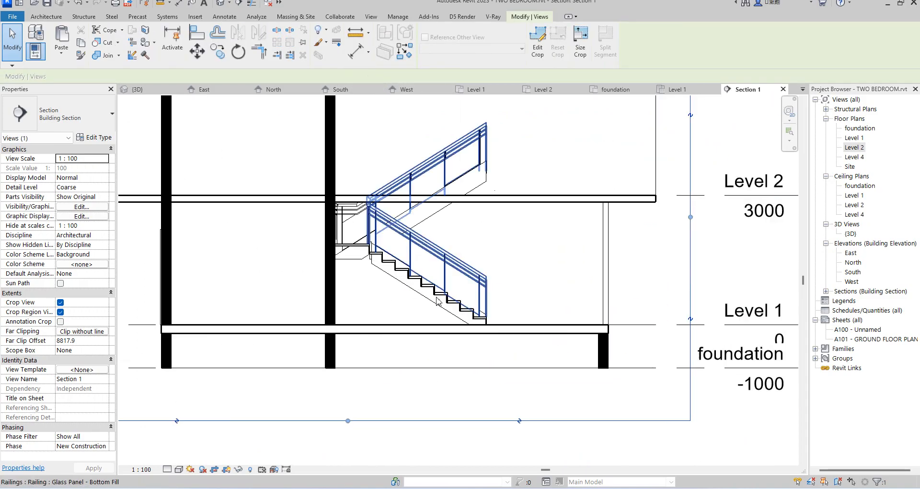
scroll(439, 298, down, 3)
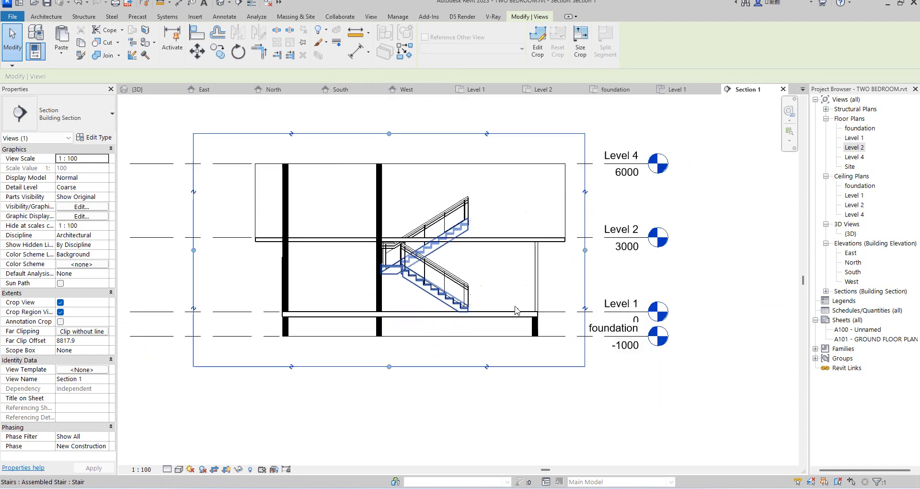
Check the flipped section line in the Level 2 floor plan and return to the Section 1 view.
double_click(859, 149)
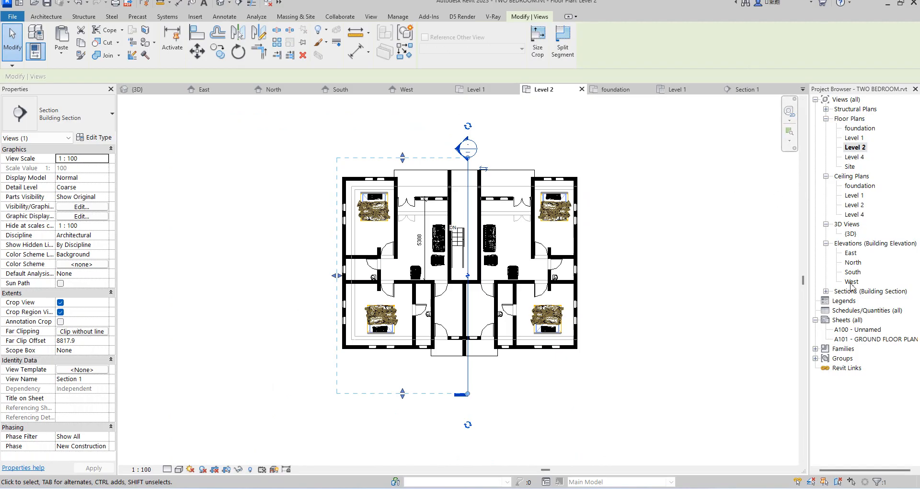
click(825, 292)
double_click(856, 301)
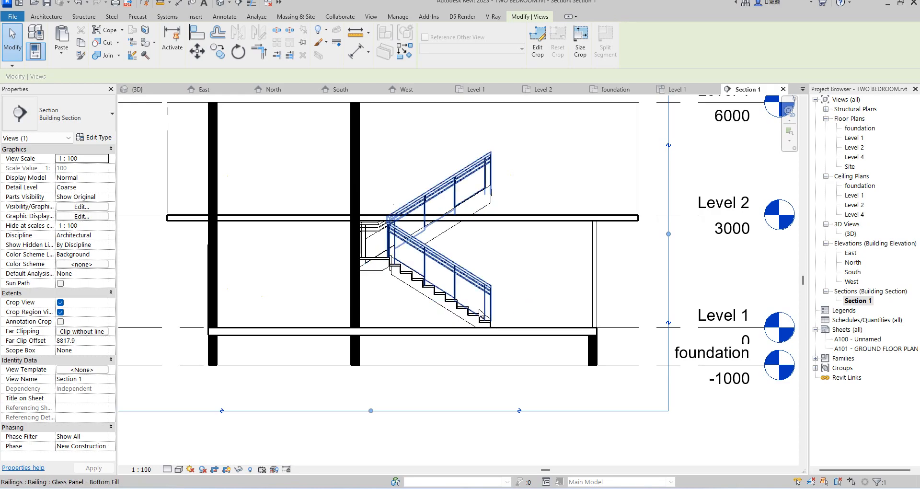
Change the stair's type from Assembled Stair to the Cast-In-Place Monolithic Stair.
click(460, 315)
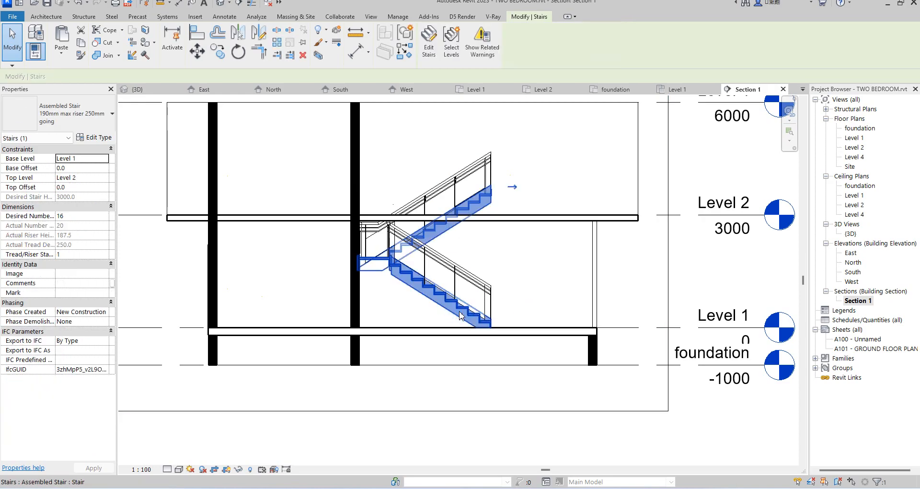
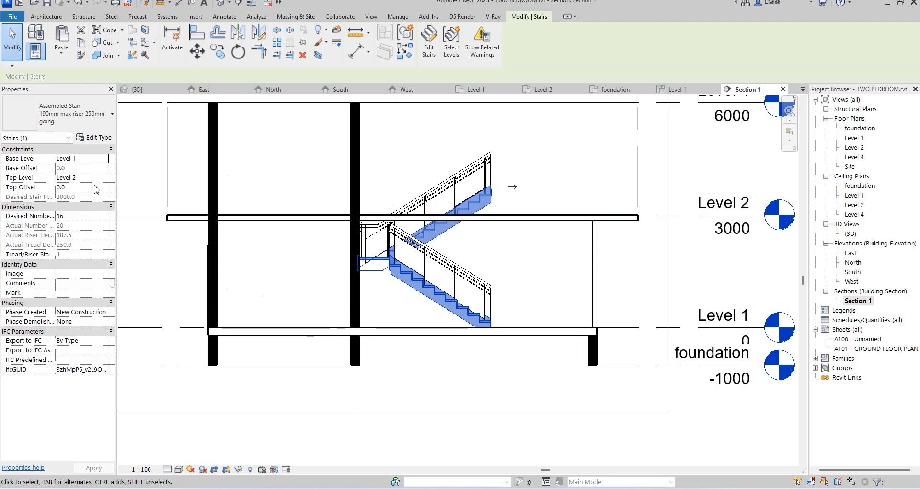
click(105, 116)
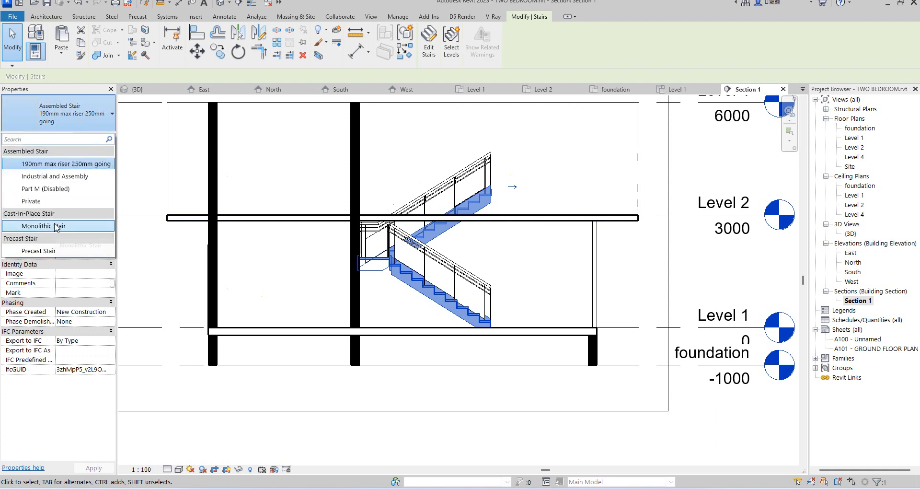
click(55, 226)
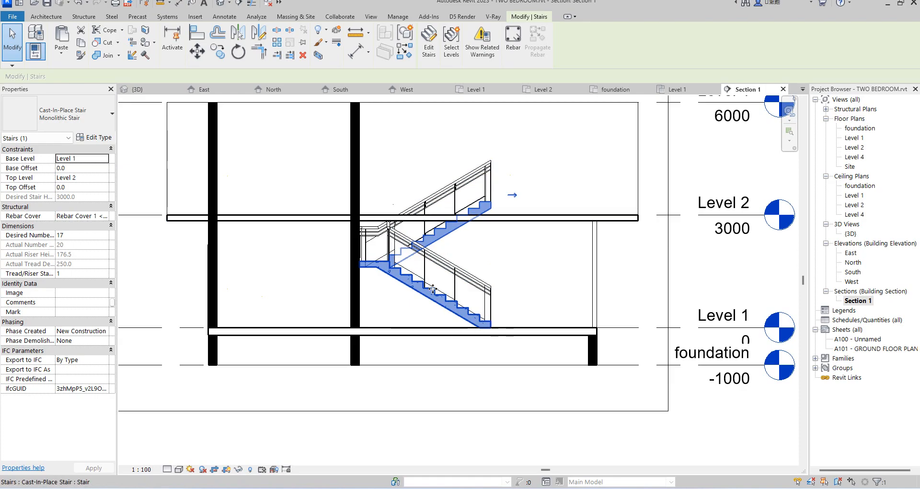
Measure the riser height between two adjacent treads of the lower flight with an aligned dimension, without keeping it.
scroll(429, 282, up, 2)
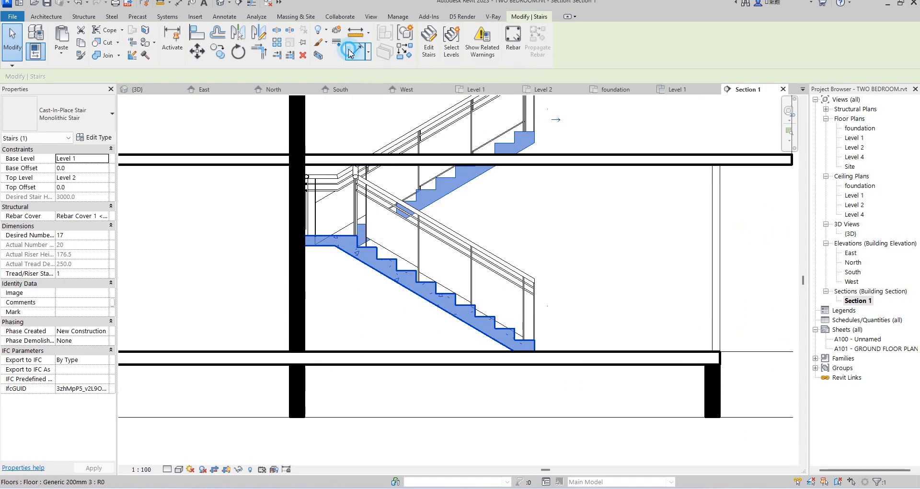
click(351, 53)
scroll(390, 261, up, 3)
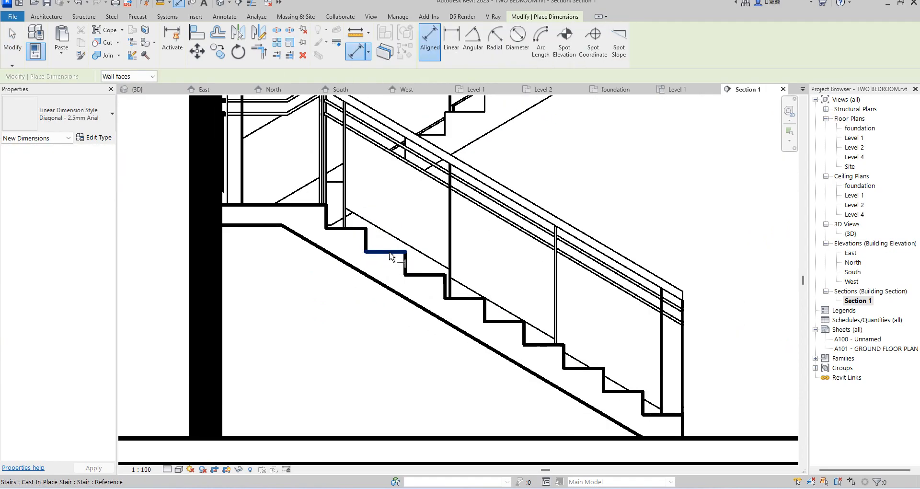
click(419, 279)
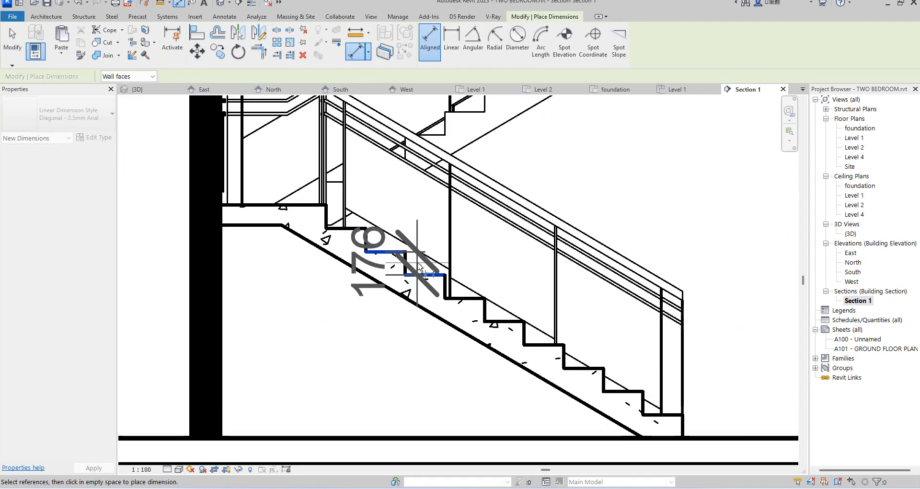
scroll(368, 292, down, 5)
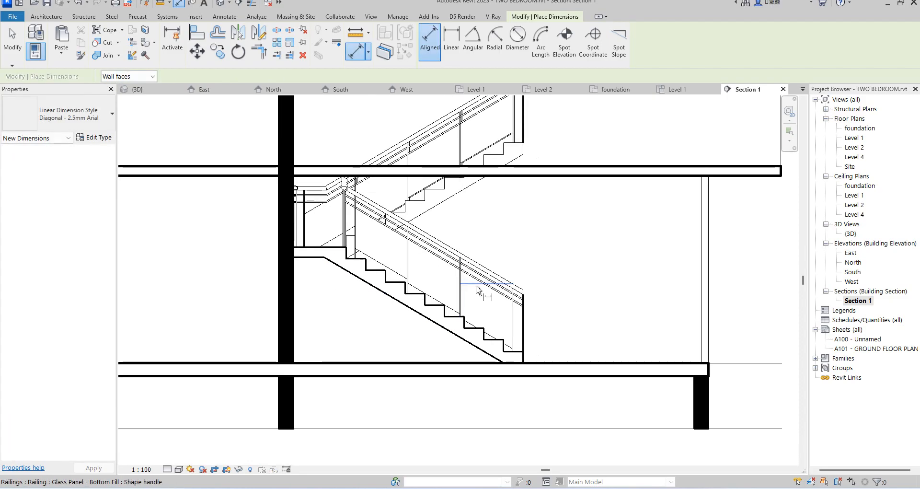
click(552, 258)
click(580, 260)
right_click(554, 253)
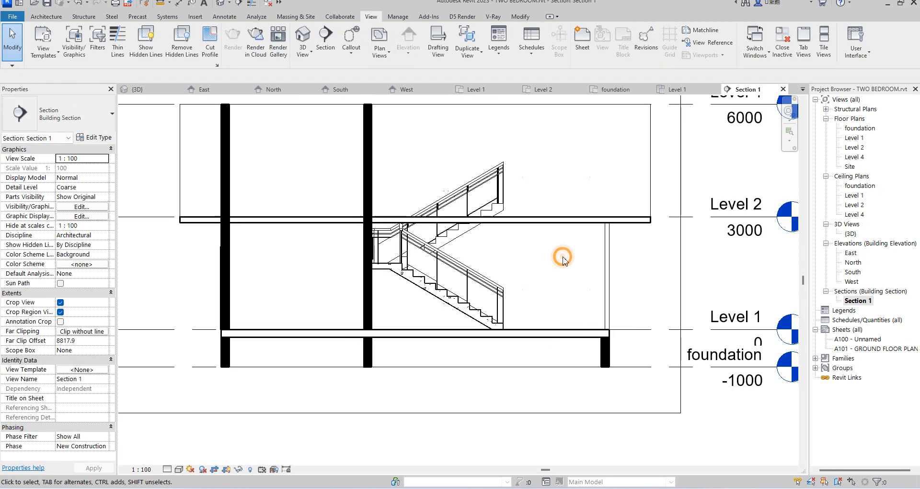
click(591, 259)
Set the maximum riser height of the Monolithic Stair type to 150 mm.
click(455, 244)
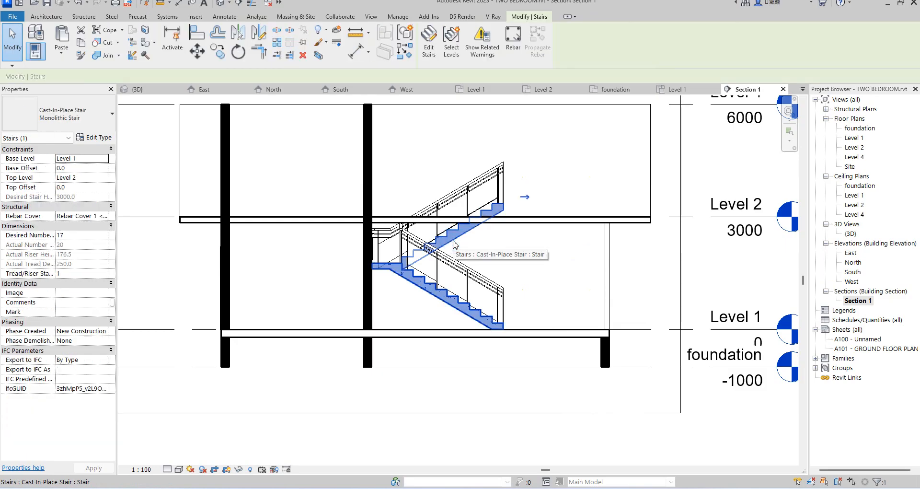
click(96, 138)
scroll(380, 247, down, 1)
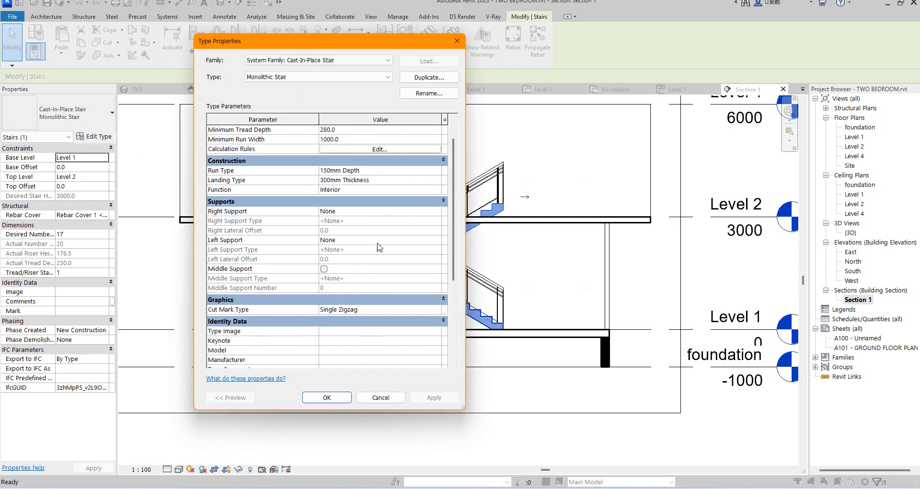
scroll(380, 247, down, 3)
scroll(380, 247, up, 4)
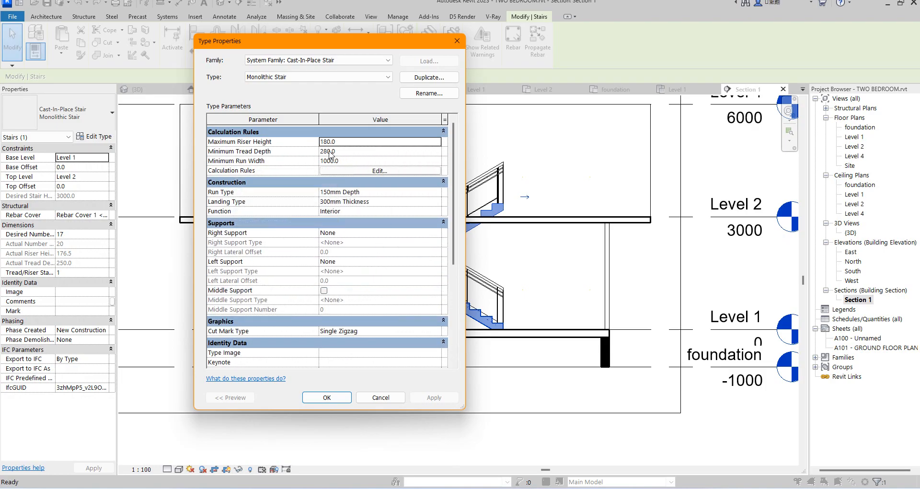
click(343, 142)
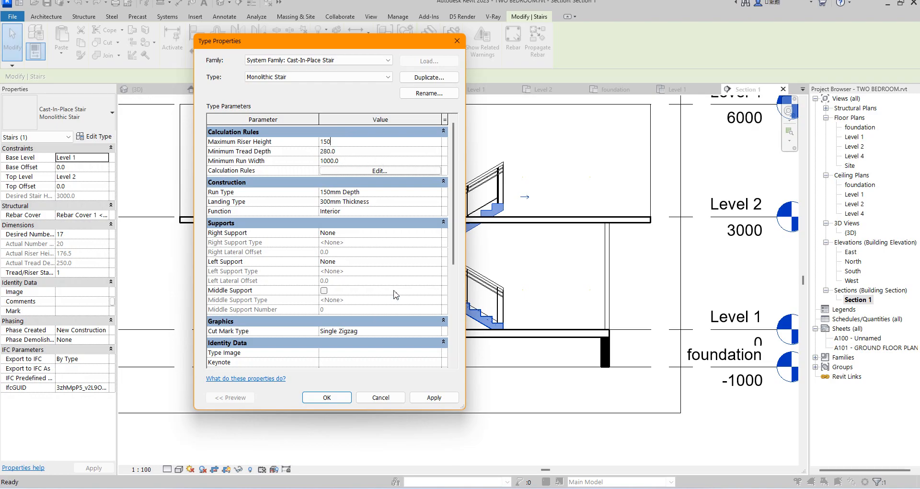
scroll(396, 294, down, 3)
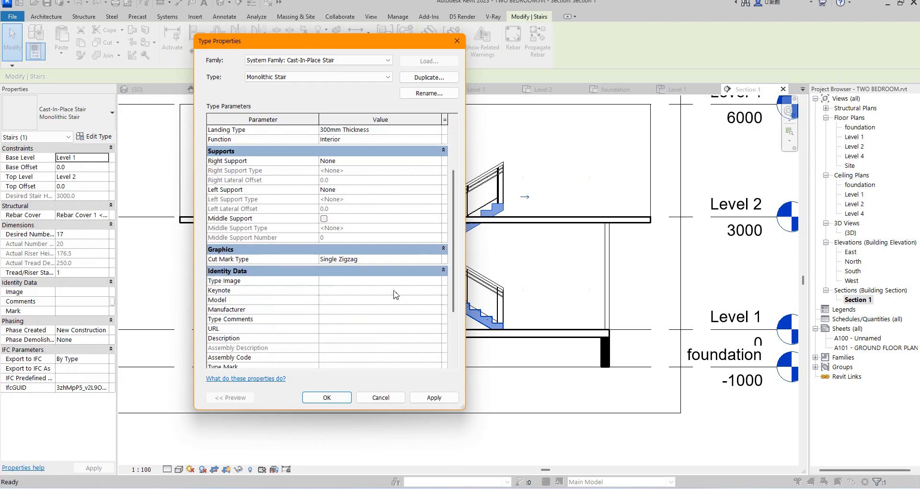
click(337, 401)
click(372, 263)
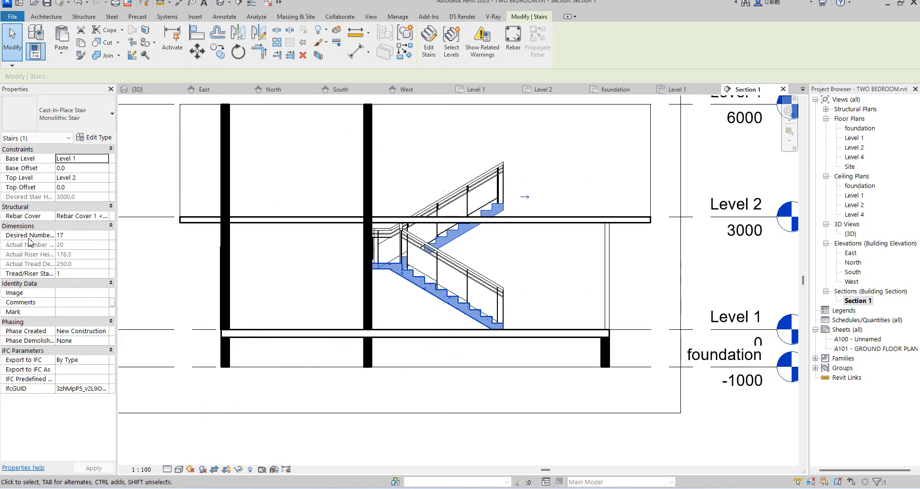
Set the selected monolithic stair's desired number of risers to 19.
click(101, 234)
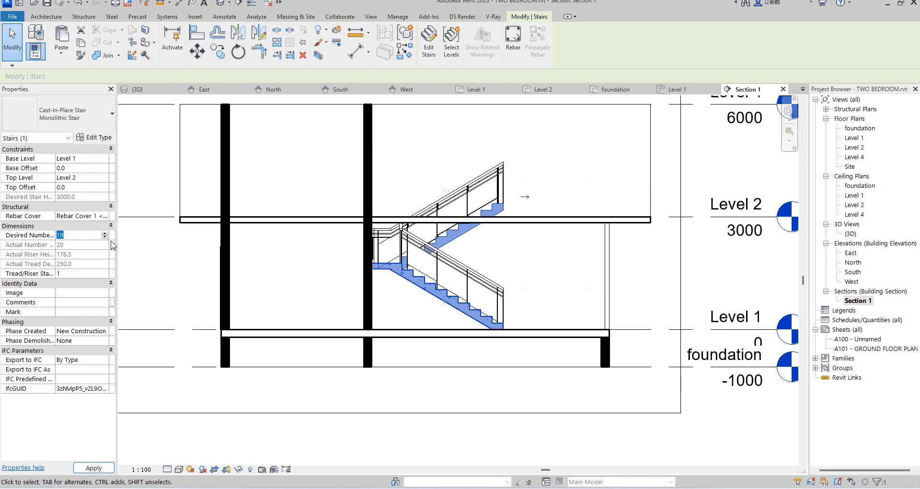
key(Return)
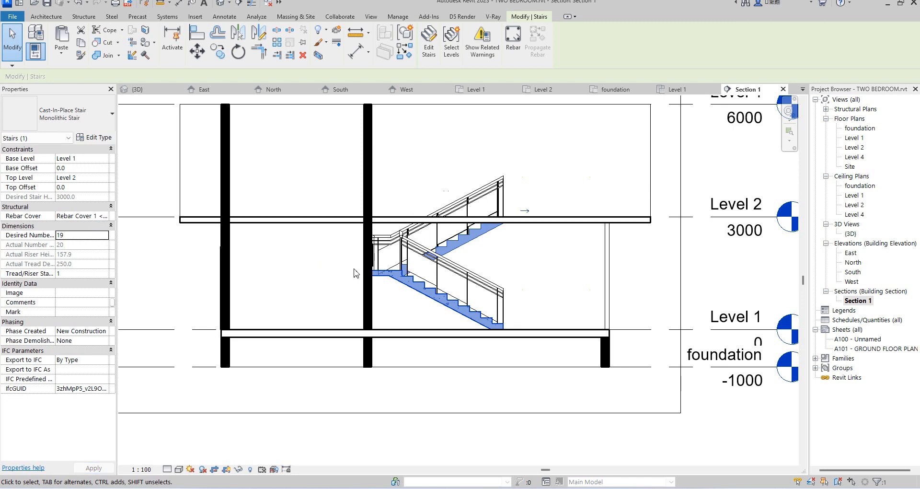
Measure the riser height between two adjacent treads near the landing with an aligned dimension, without keeping it.
scroll(446, 319, up, 1)
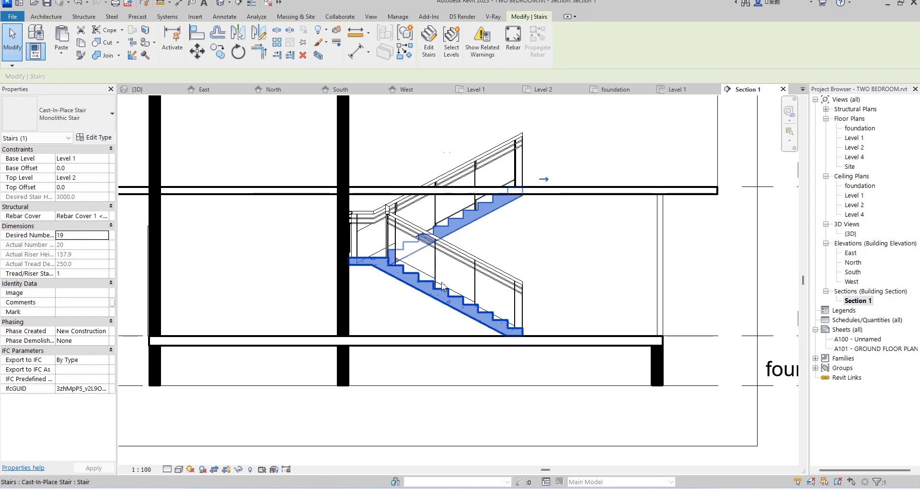
click(356, 51)
scroll(395, 282, up, 2)
scroll(407, 259, up, 2)
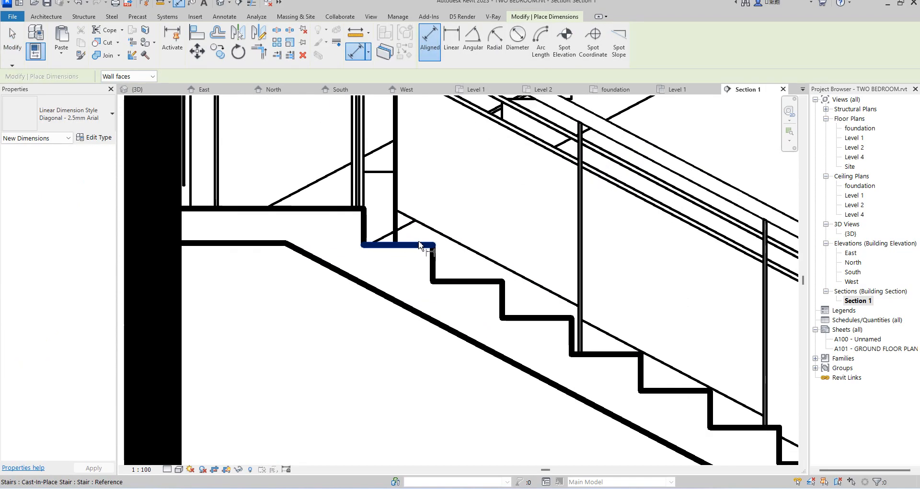
click(405, 250)
click(480, 283)
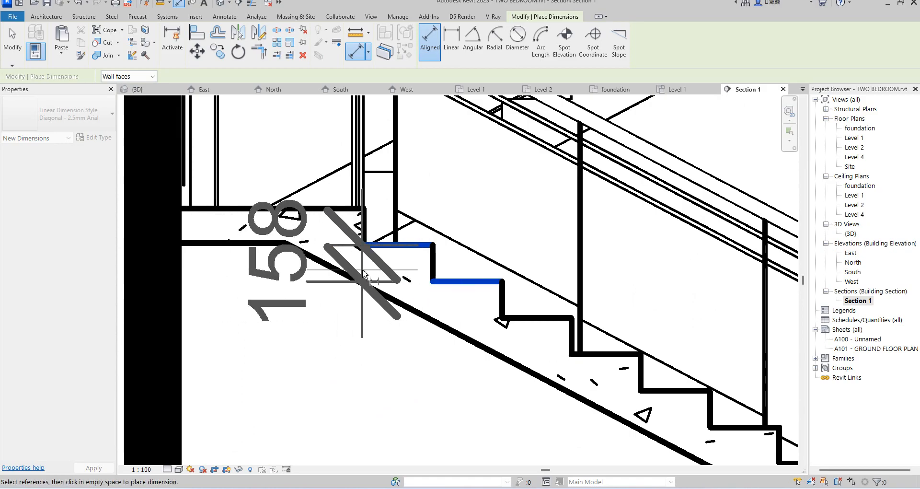
key(Escape)
scroll(501, 261, down, 5)
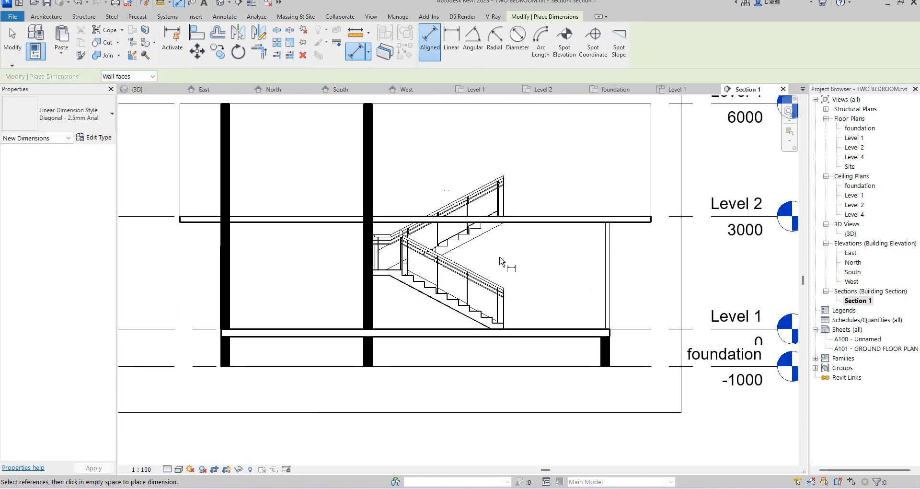
scroll(451, 222, up, 1)
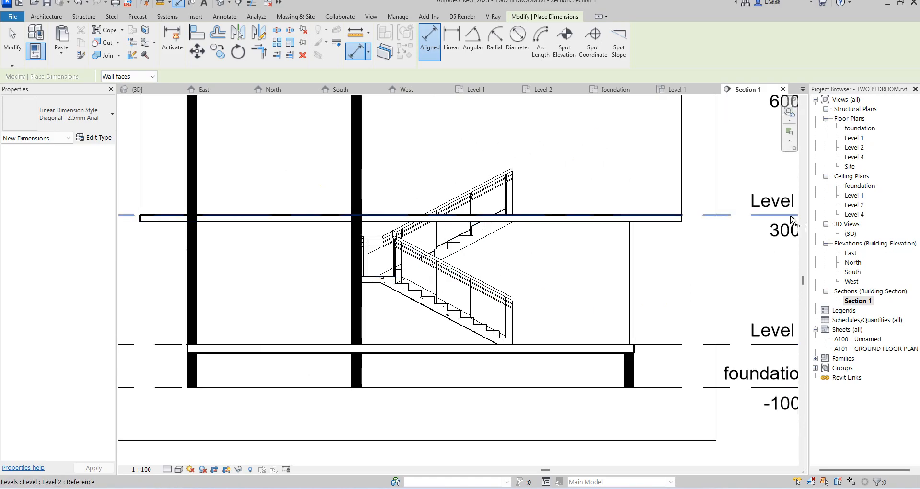
scroll(420, 294, down, 2)
right_click(505, 268)
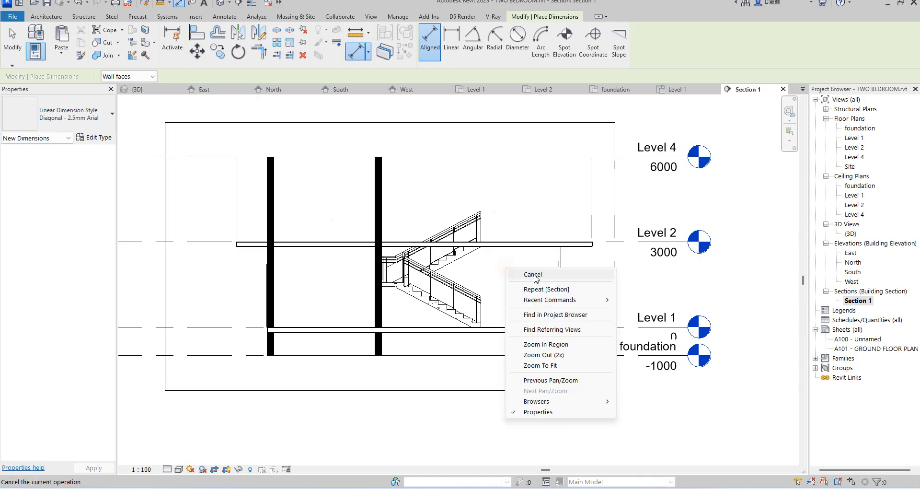
click(534, 275)
Open the boundary sketch of the Level 2 floor for editing in the Level 2 floor plan.
click(522, 245)
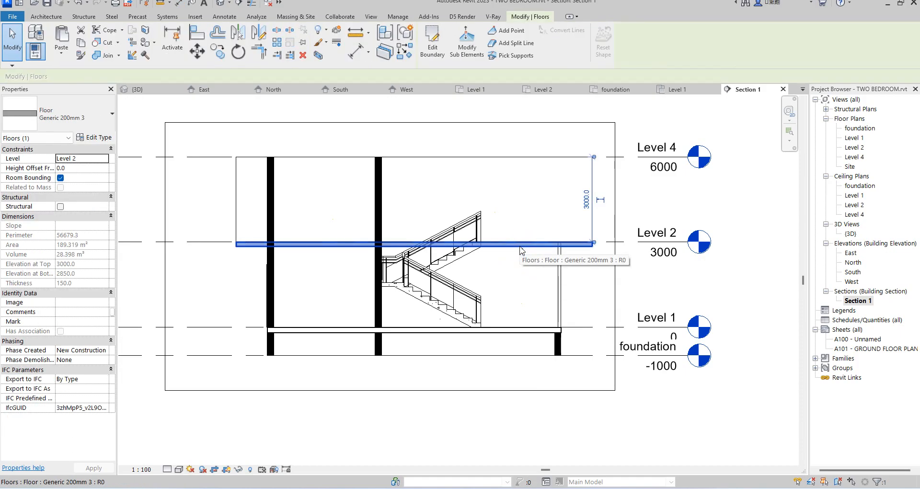
click(430, 45)
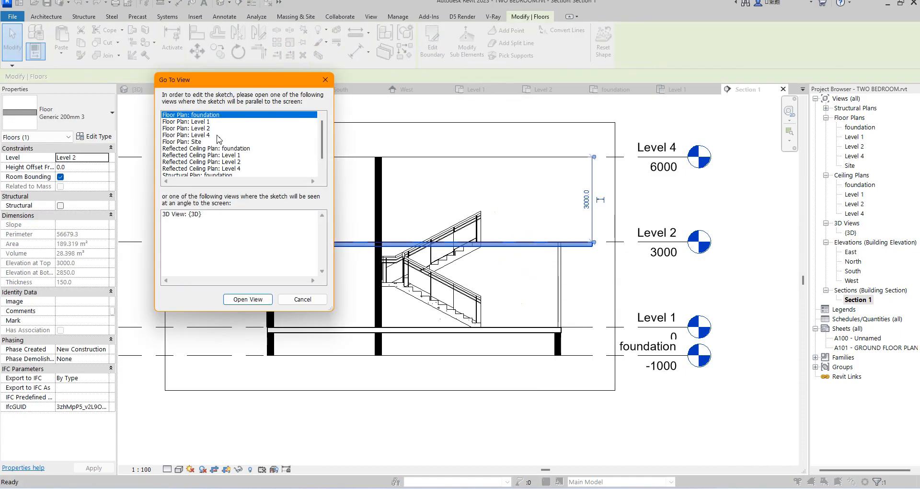
click(199, 129)
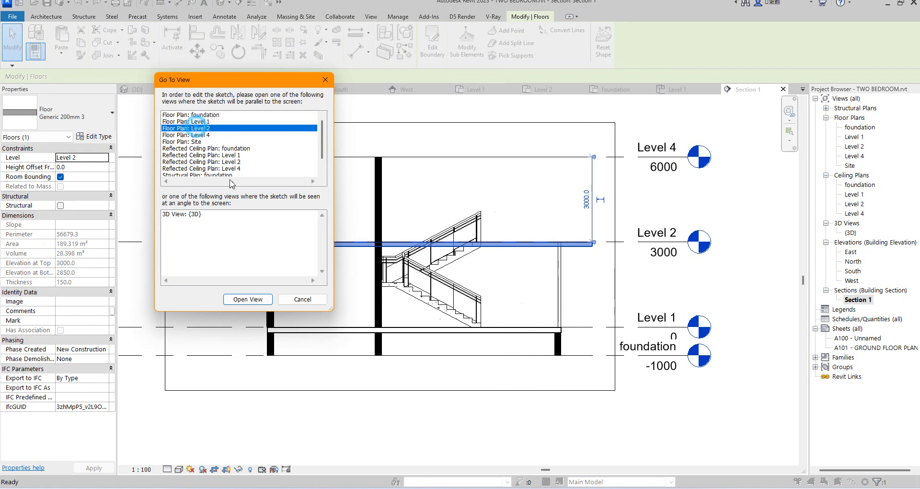
click(239, 299)
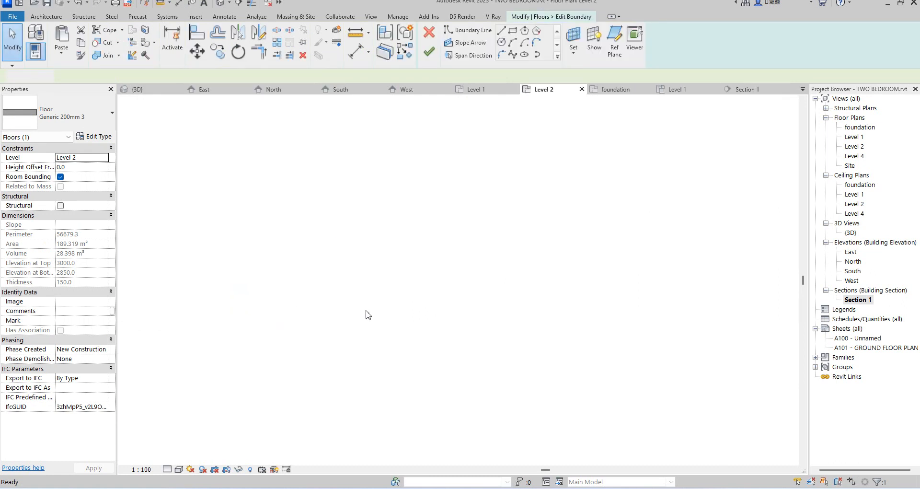
scroll(476, 233, up, 2)
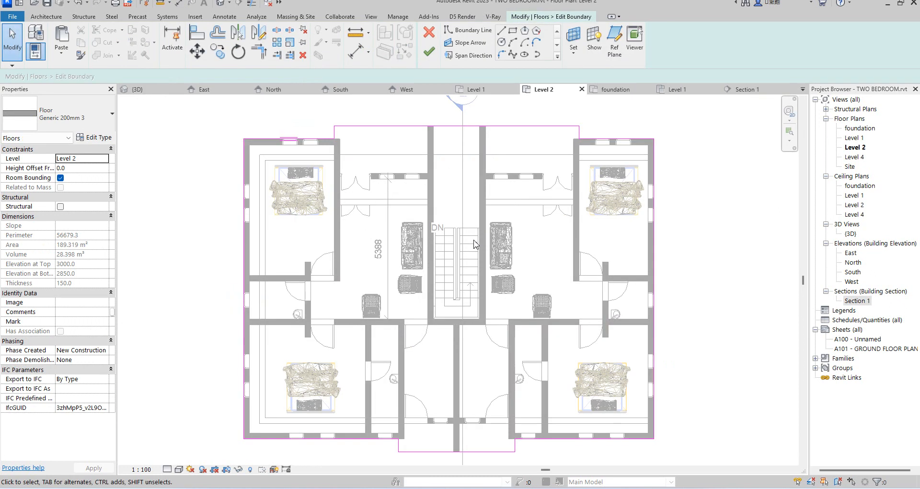
Sketch a rectangular opening about 1790 by 3500 mm around the stair, starting from the stairwell's lower right inner corner.
click(513, 32)
scroll(481, 321, up, 2)
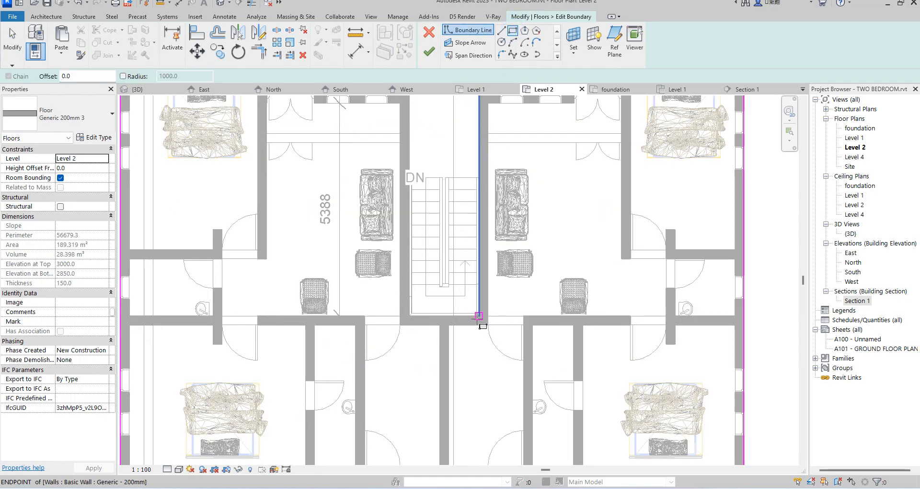
click(478, 316)
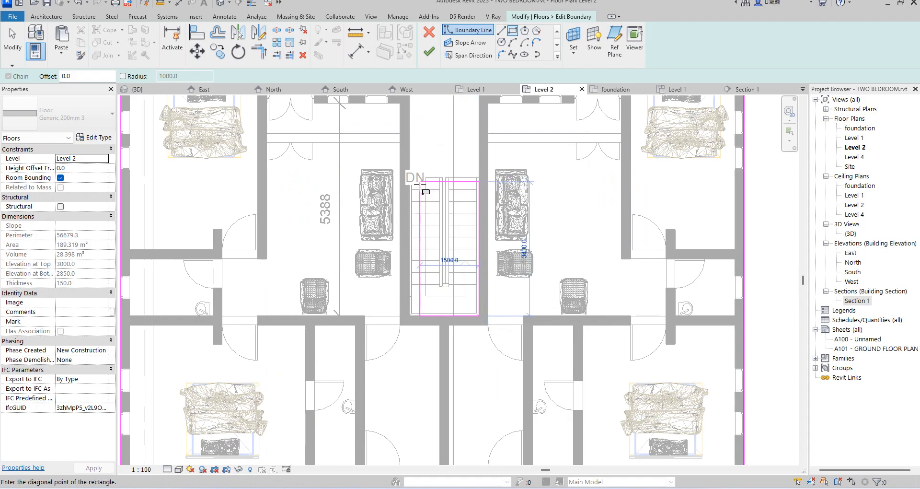
scroll(420, 183, up, 2)
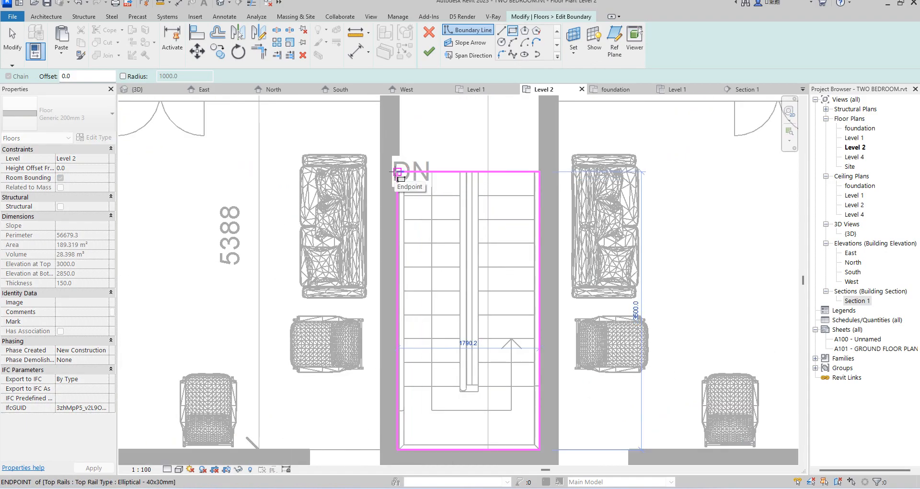
click(397, 171)
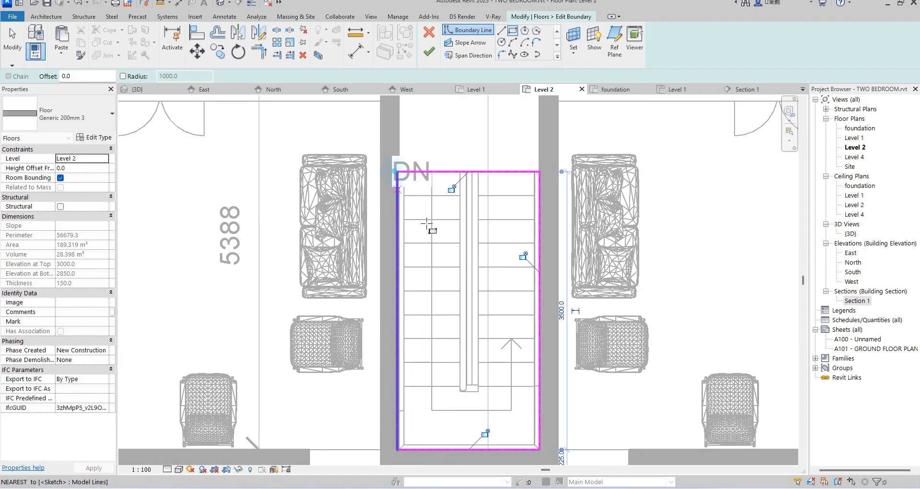
Align the stair opening's left edge with the inner face of the stairwell wall and finish the floor boundary.
click(196, 32)
click(398, 139)
click(402, 201)
right_click(442, 124)
click(467, 130)
right_click(437, 128)
click(461, 136)
click(429, 50)
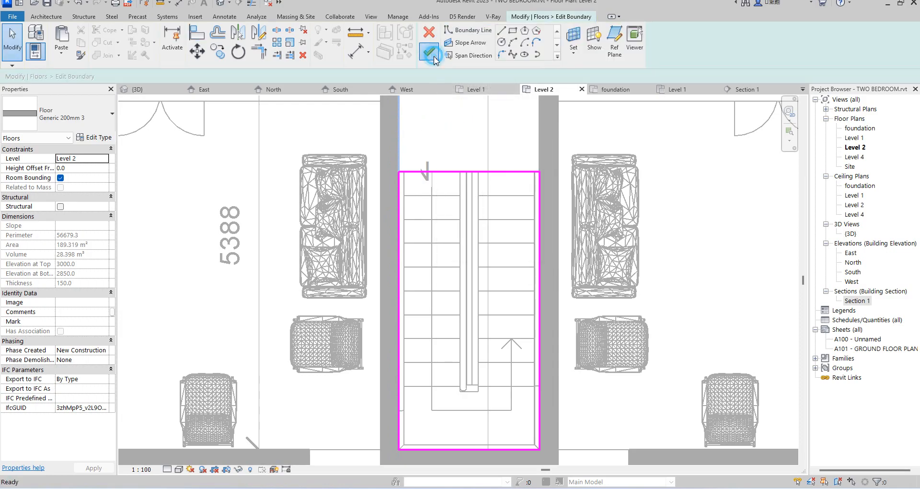
Examine the stair opening cut in the Level 2 floor, leaving the floor deselected.
scroll(428, 268, down, 8)
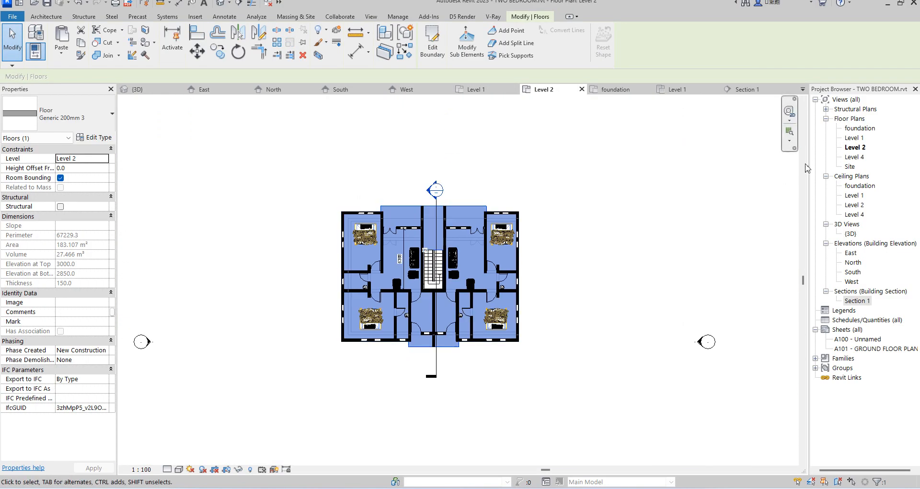
scroll(462, 205, up, 5)
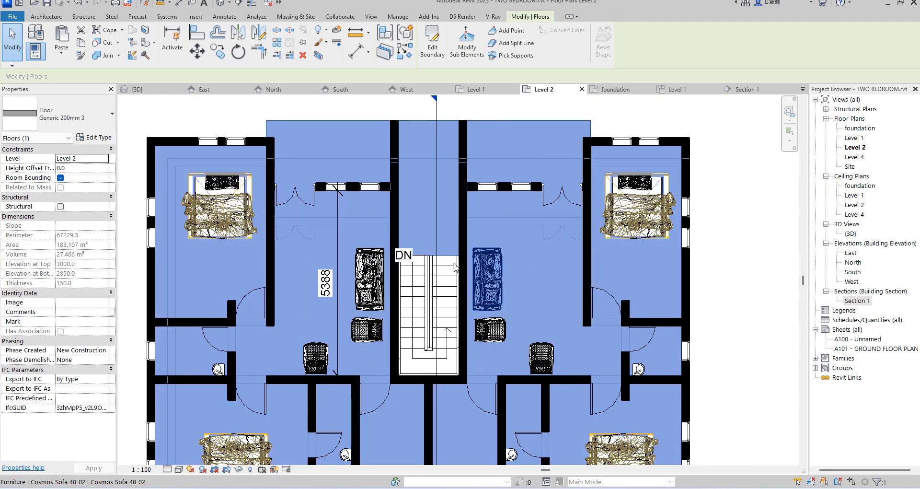
scroll(604, 193, down, 2)
click(694, 204)
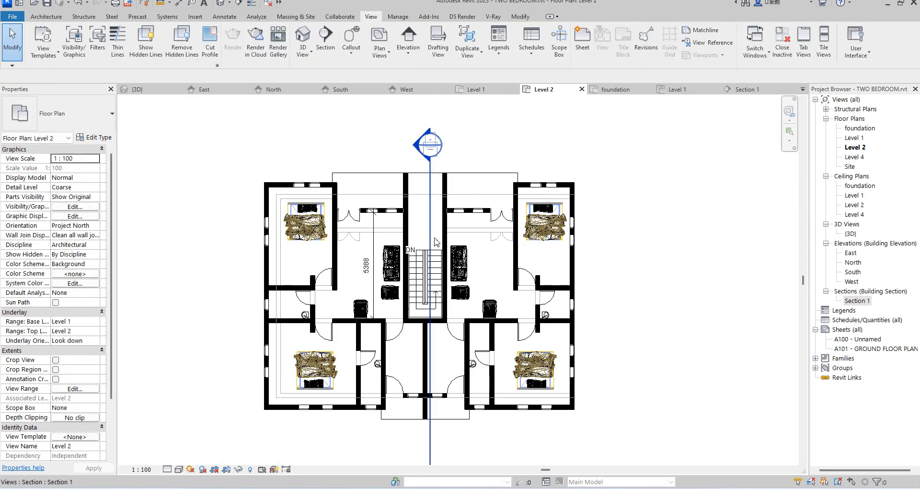
scroll(456, 236, up, 2)
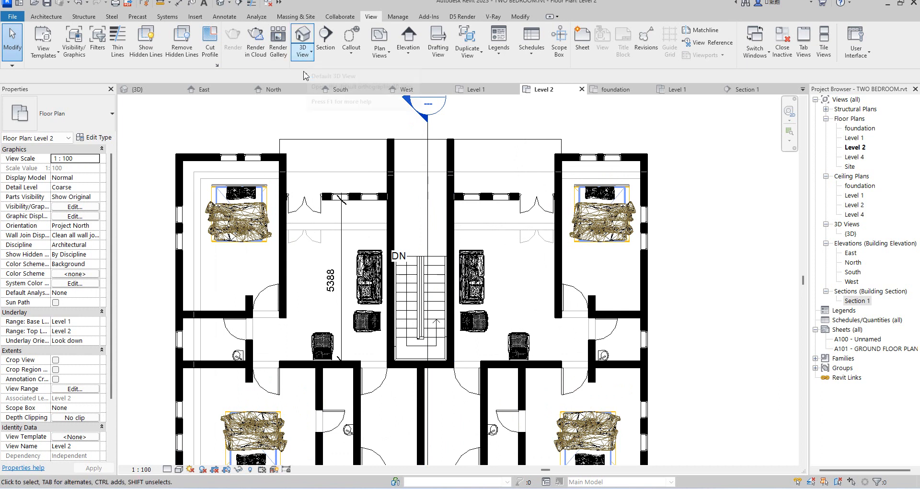
click(416, 143)
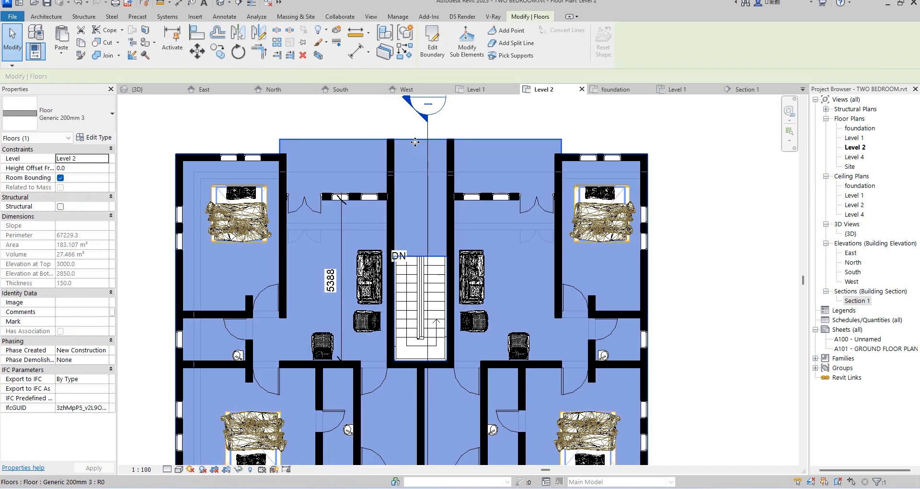
click(336, 119)
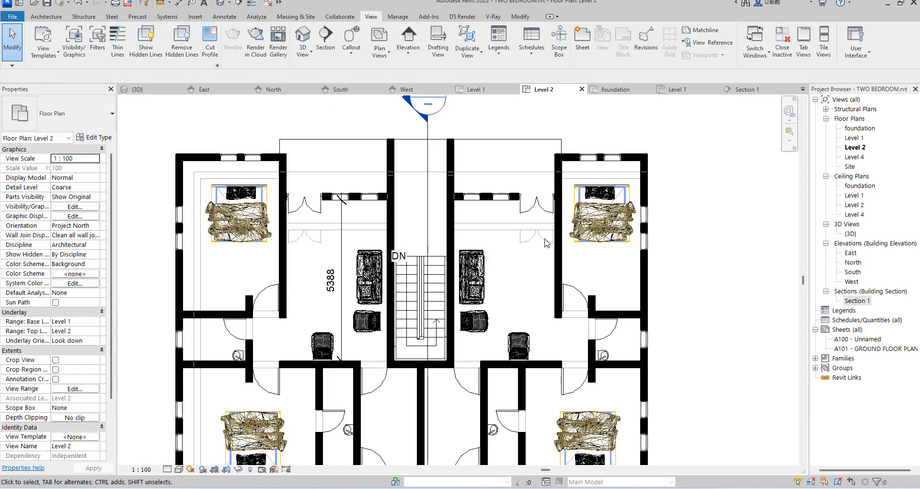
Place an ExtDbl (4) 1810 x 2110mm door in each corridor wall beyond the stair, flipping the right-hand one to open into its living room.
click(537, 212)
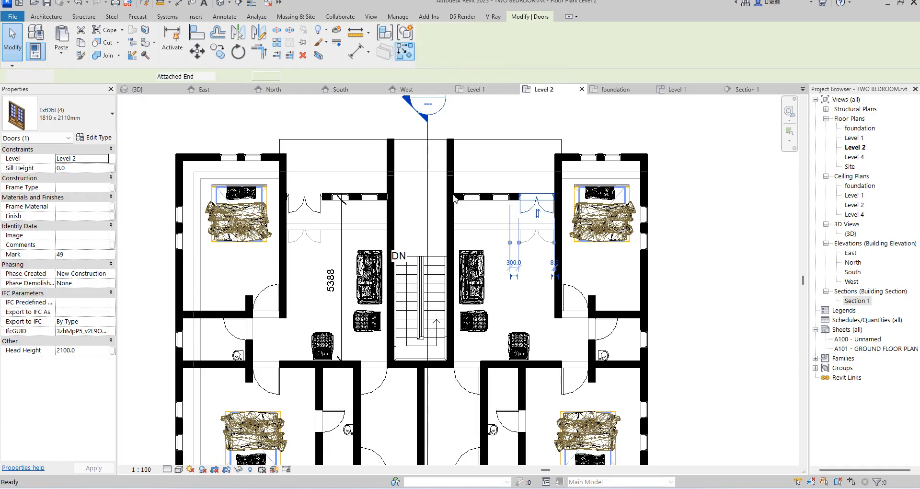
click(404, 51)
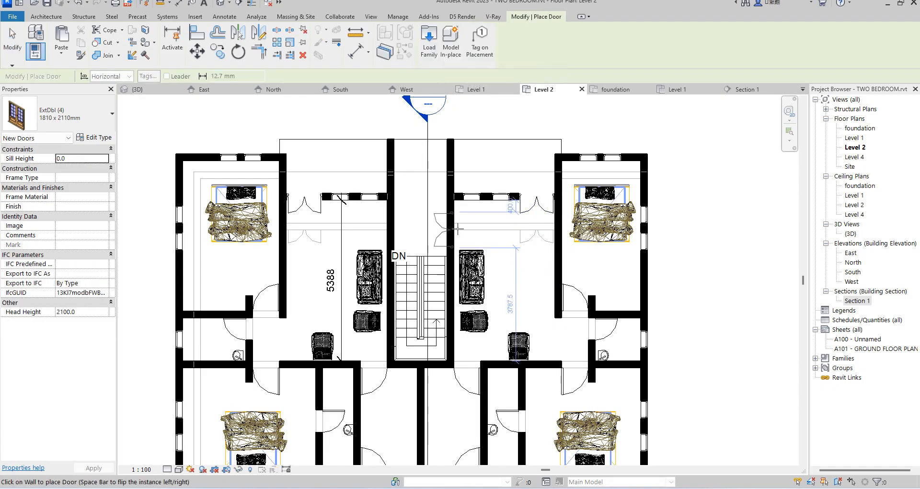
click(457, 228)
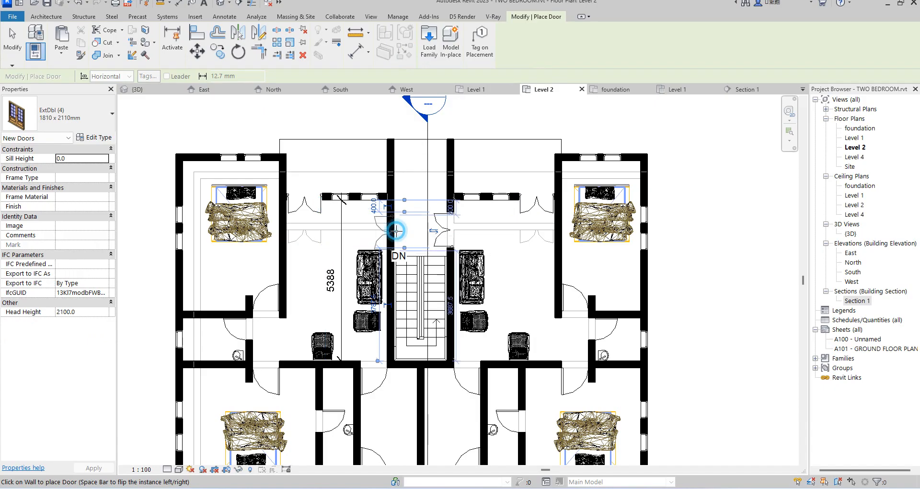
scroll(448, 239, down, 3)
right_click(478, 221)
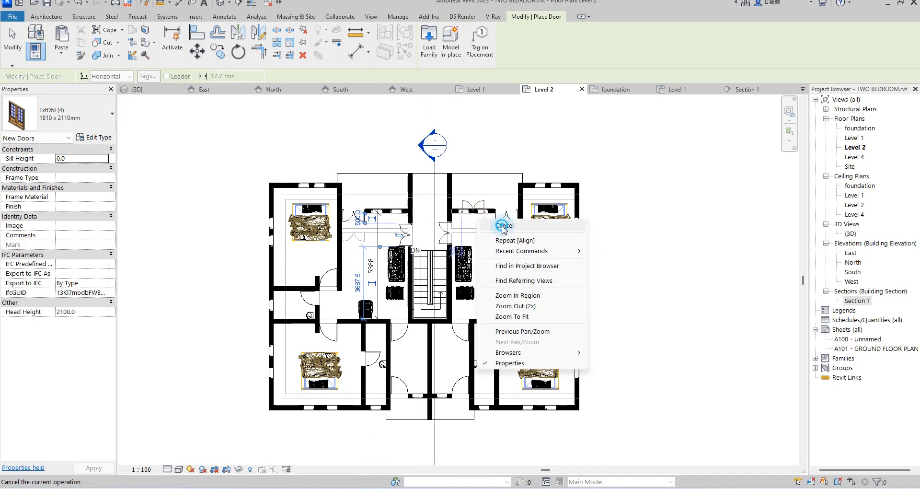
click(504, 229)
right_click(489, 225)
click(504, 232)
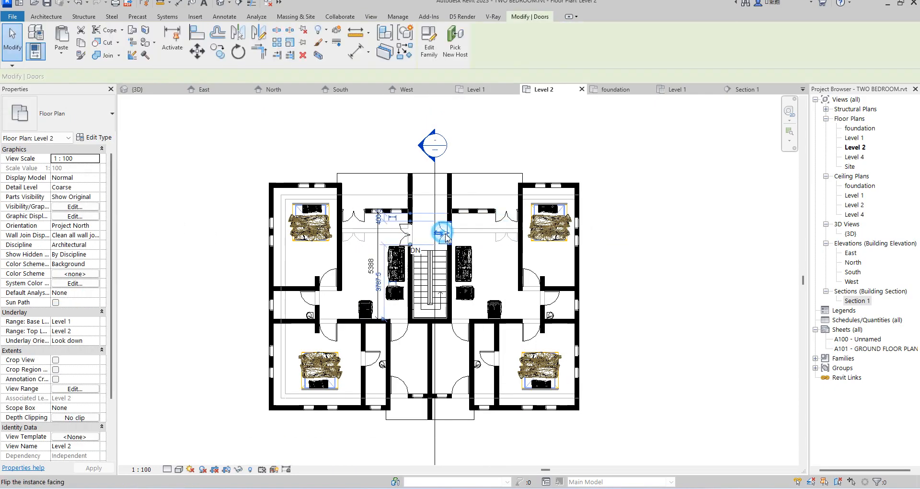
Align the jamb of the left corridor double door with that of the right one across the corridor.
scroll(443, 234, up, 6)
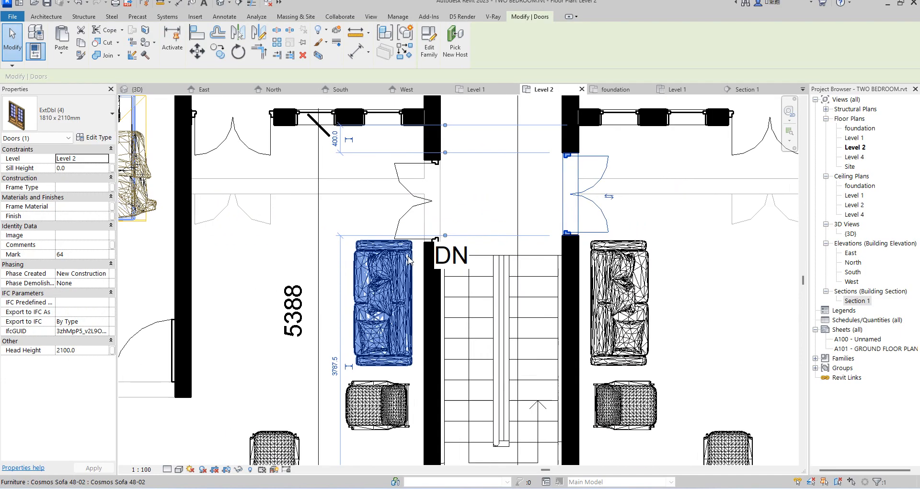
scroll(579, 250, down, 4)
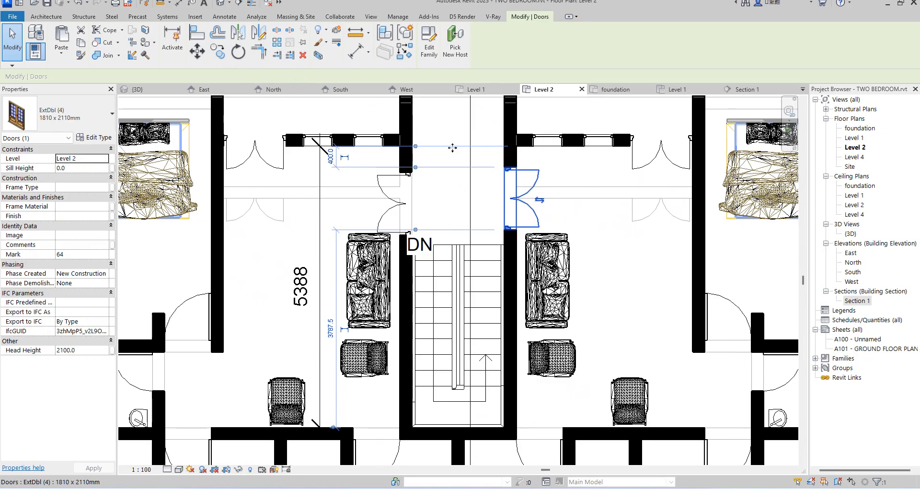
click(197, 33)
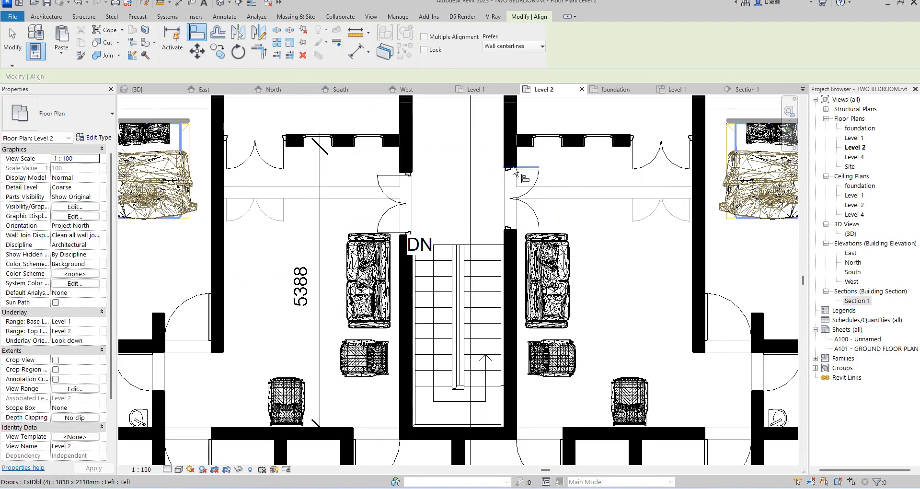
click(392, 175)
scroll(434, 178, down, 2)
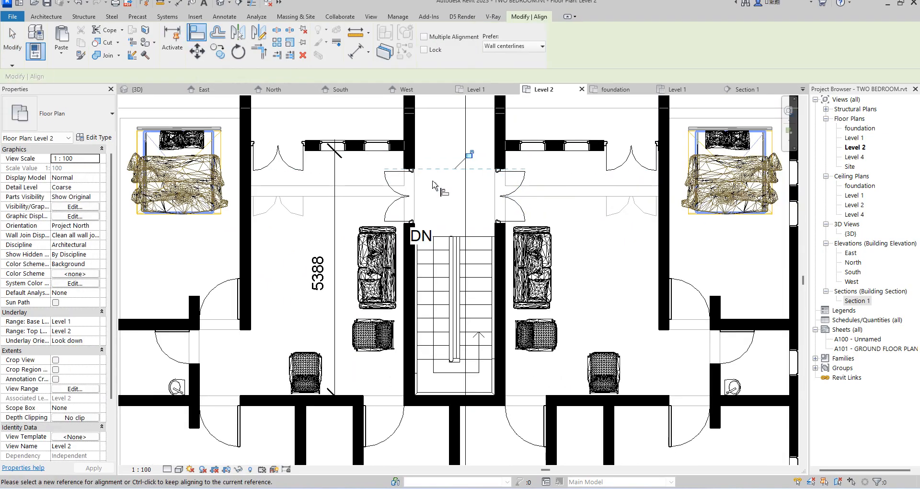
right_click(558, 129)
click(588, 135)
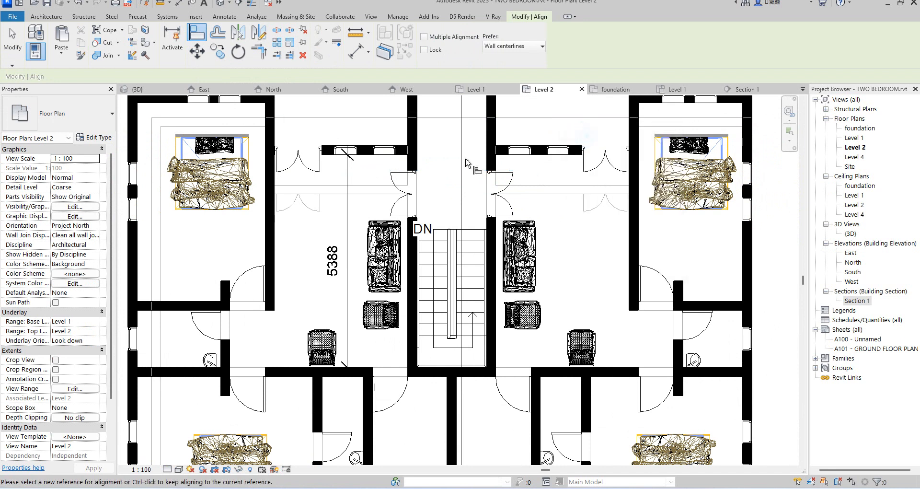
scroll(452, 194, down, 3)
right_click(493, 211)
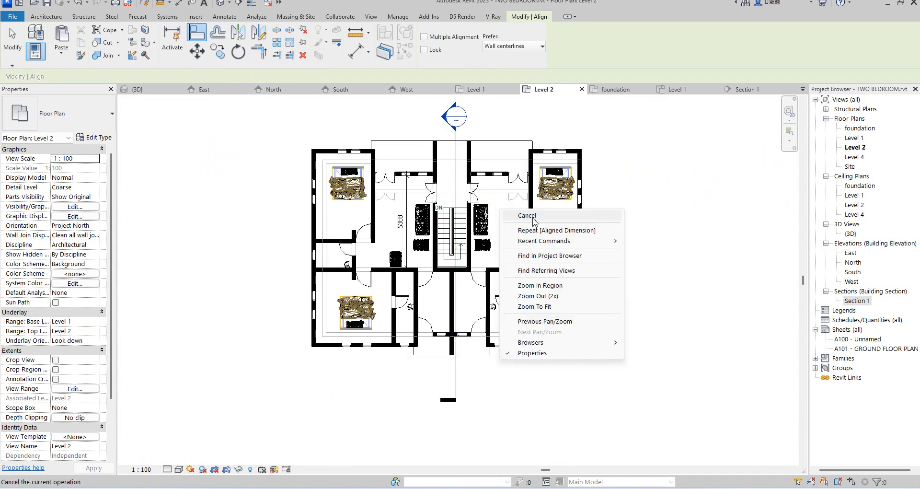
End the alignment and examine the stair, its glass panel railing and the surrounding stairwell walls in the Level 2 plan, leaving everything deselected.
click(532, 217)
scroll(468, 239, up, 4)
scroll(463, 254, down, 3)
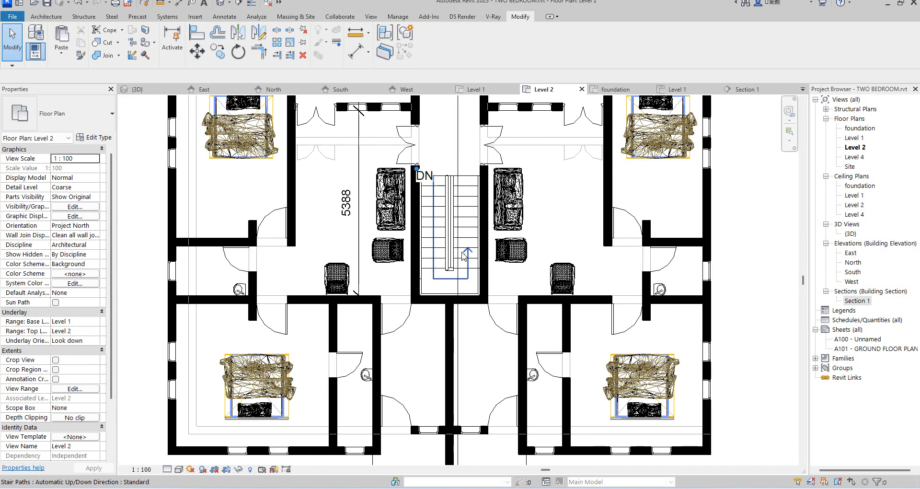
scroll(465, 256, up, 5)
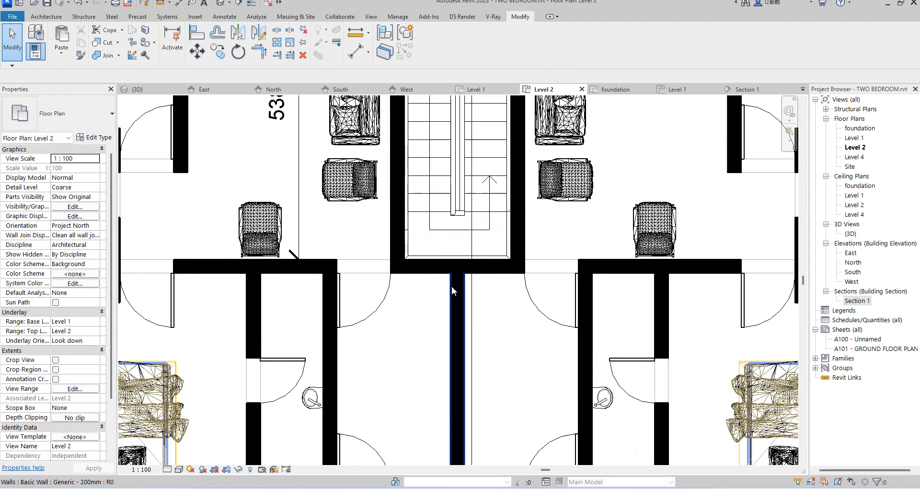
click(411, 240)
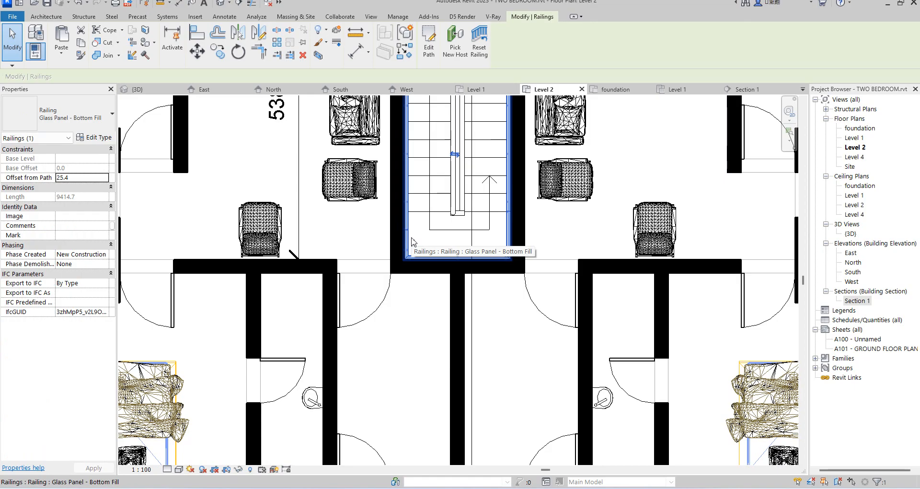
key(Escape)
scroll(411, 239, down, 3)
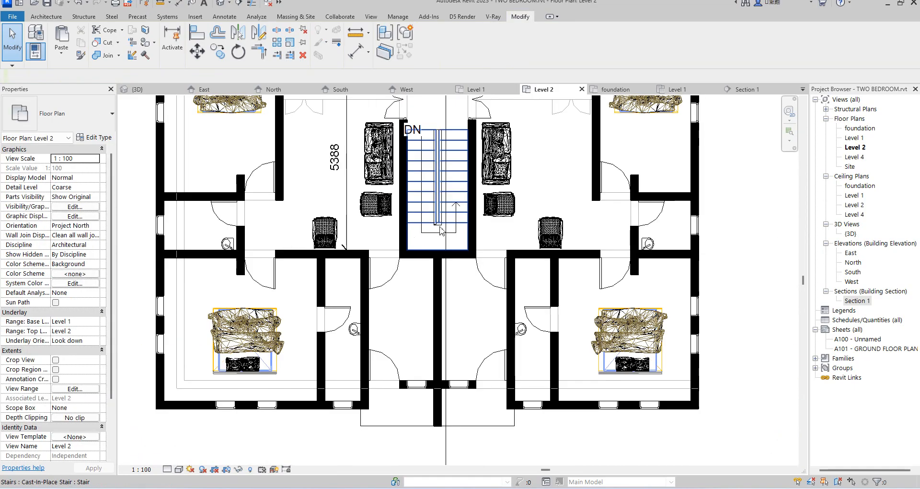
scroll(441, 230, up, 2)
scroll(443, 191, down, 4)
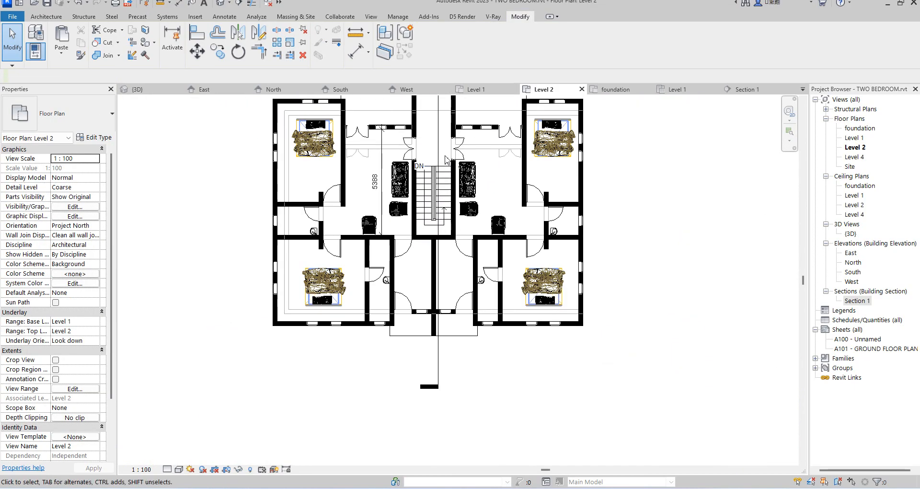
scroll(445, 161, up, 2)
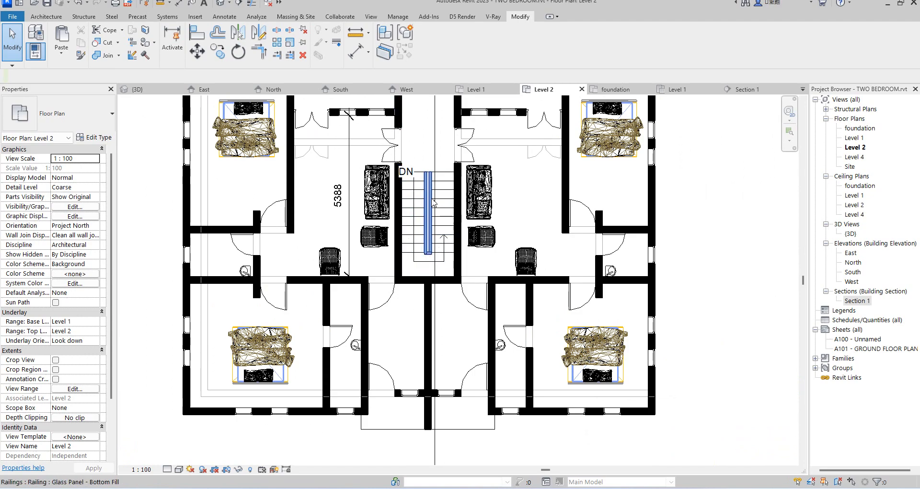
Turn off the Level 2 plan's underlay by setting its base level to None, and check the plan.
scroll(420, 181, down, 3)
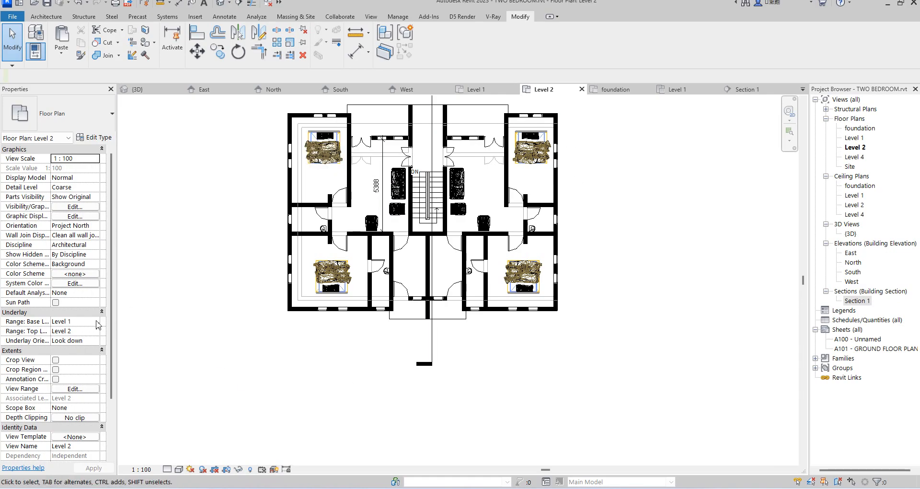
click(98, 322)
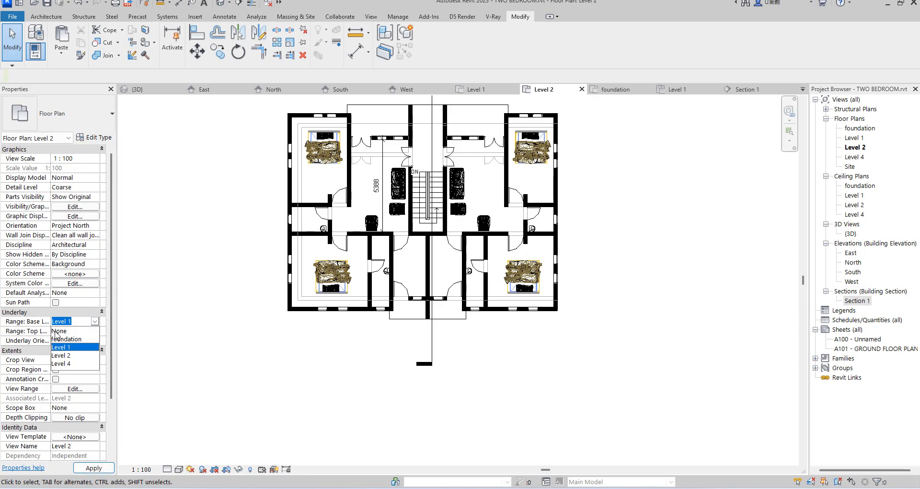
click(58, 331)
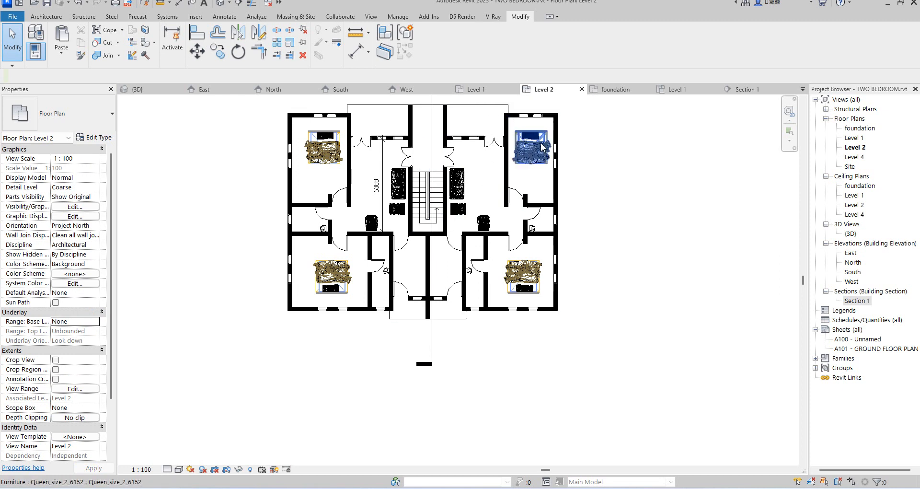
scroll(509, 249, up, 5)
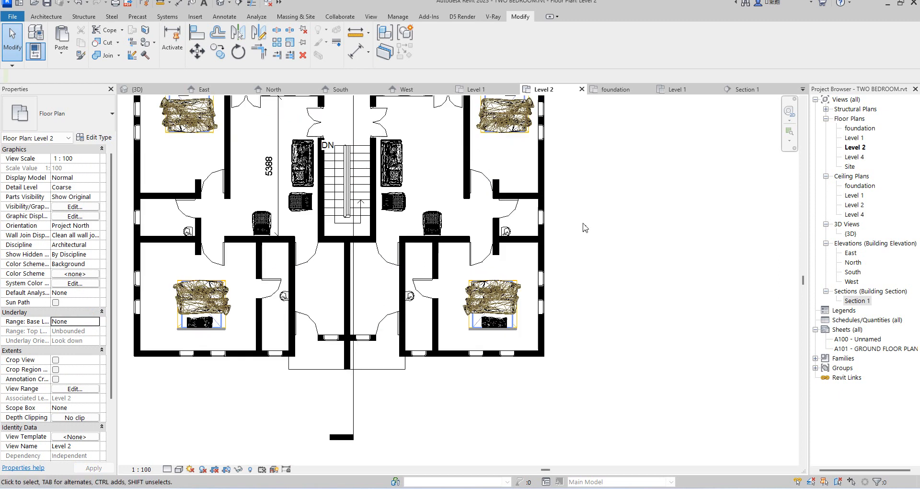
scroll(307, 291, down, 6)
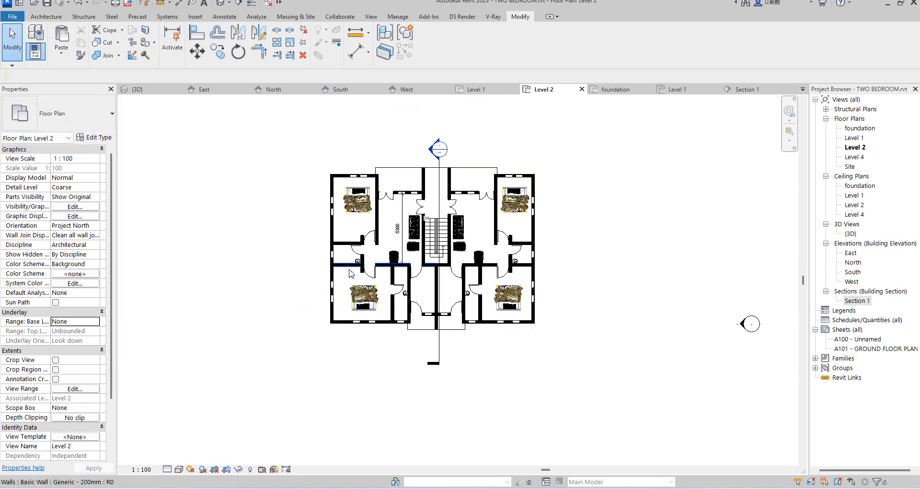
scroll(378, 252, up, 1)
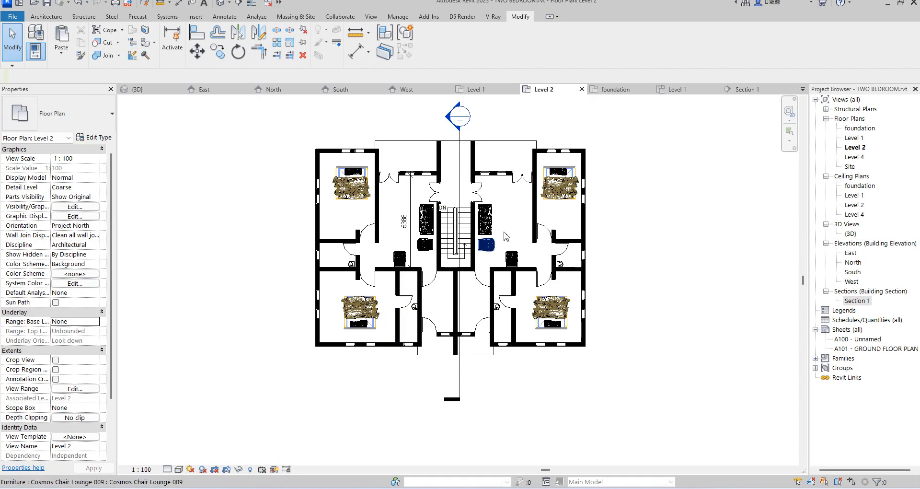
scroll(496, 244, up, 2)
scroll(474, 373, down, 3)
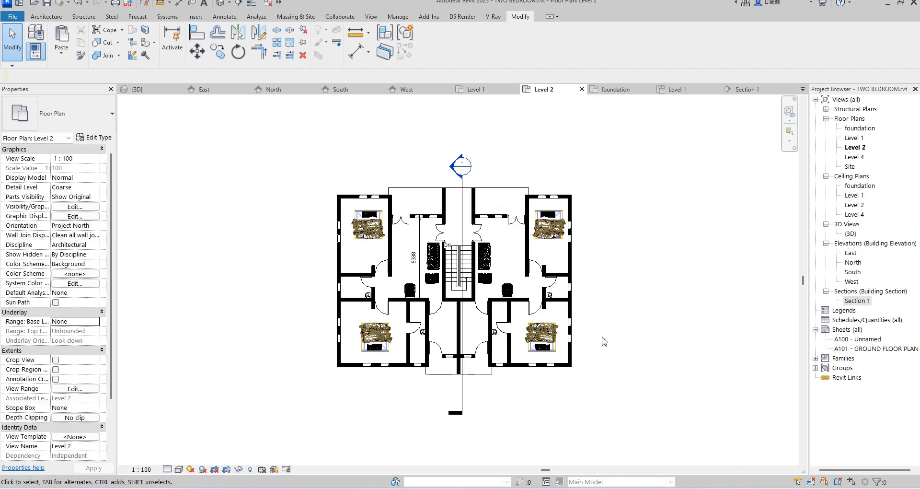